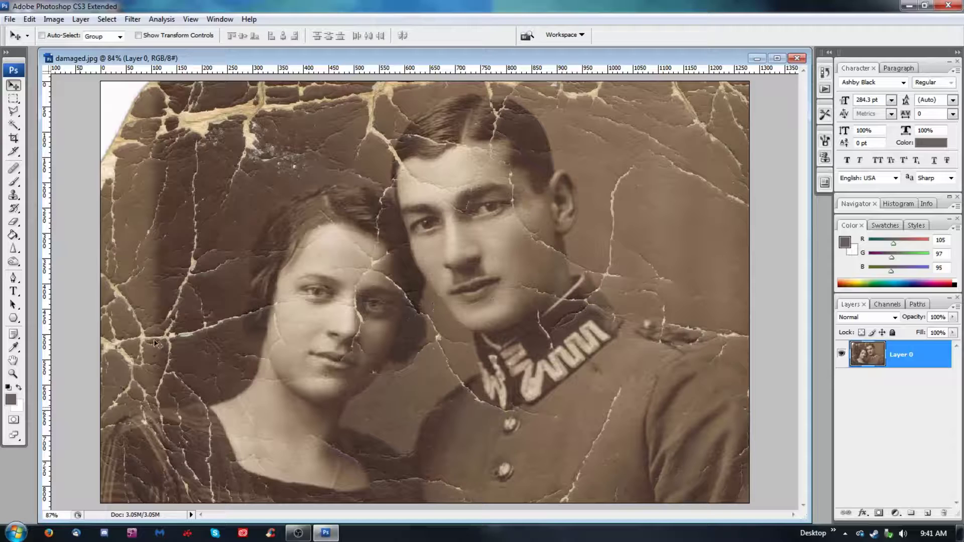
# Using the Healing Brush at 174 px diameter, heal the upper part of the crack in the background beside the man's head
pyautogui.click(14, 373)
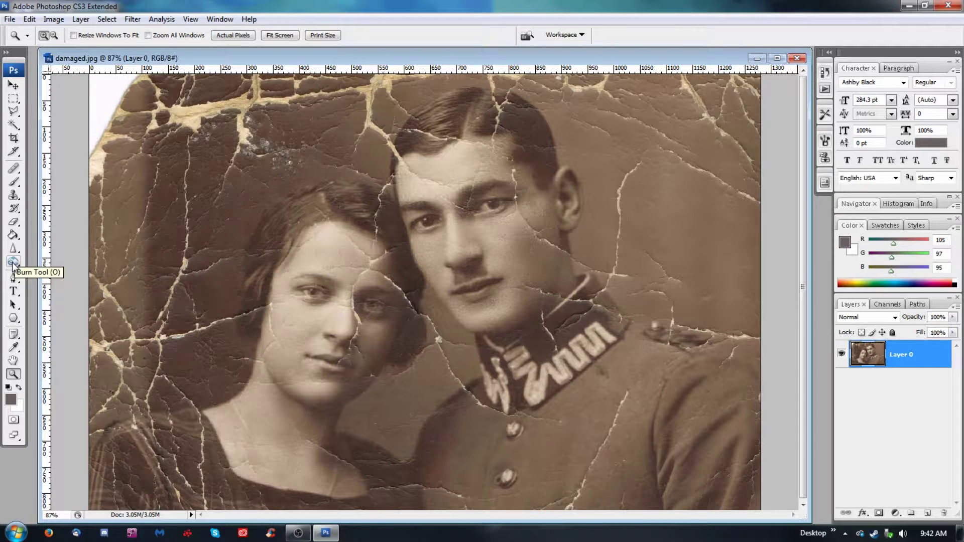
pyautogui.click(15, 168)
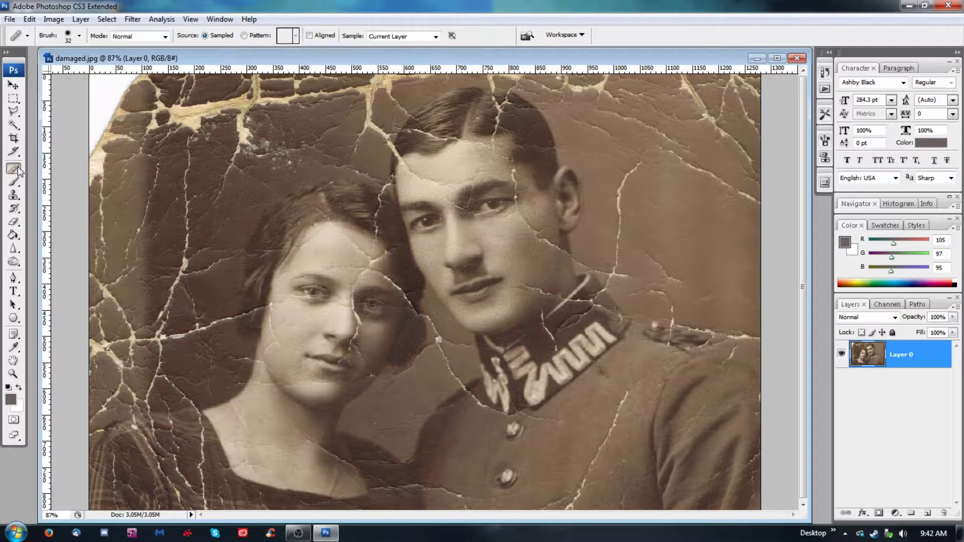
pyautogui.click(79, 37)
pyautogui.moveTo(81, 66); pyautogui.dragTo(92, 66)
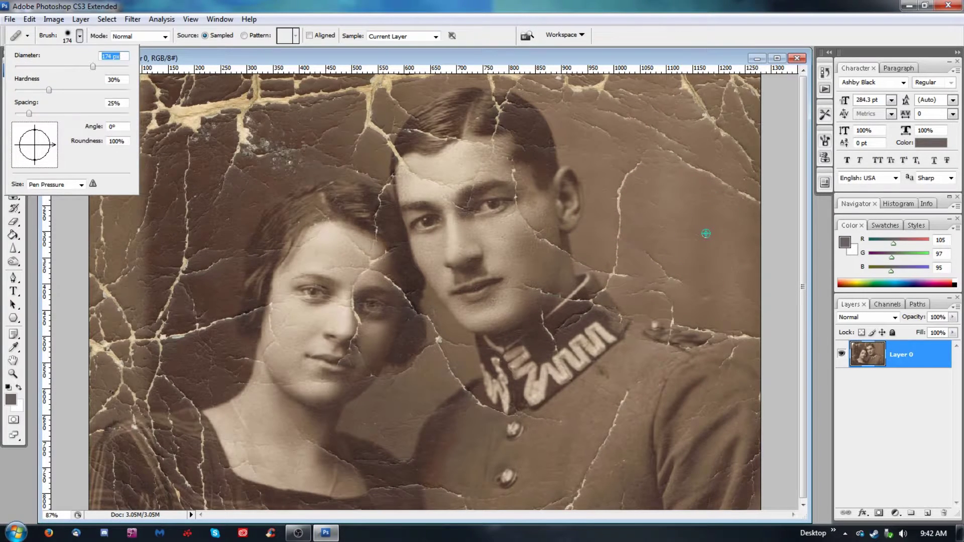
pyautogui.press('Return')
pyautogui.click(669, 159)
pyautogui.click(623, 161)
pyautogui.moveTo(623, 161)
pyautogui.mouseDown()
pyautogui.moveTo(655, 237)
pyautogui.moveTo(641, 197)
pyautogui.mouseUp()
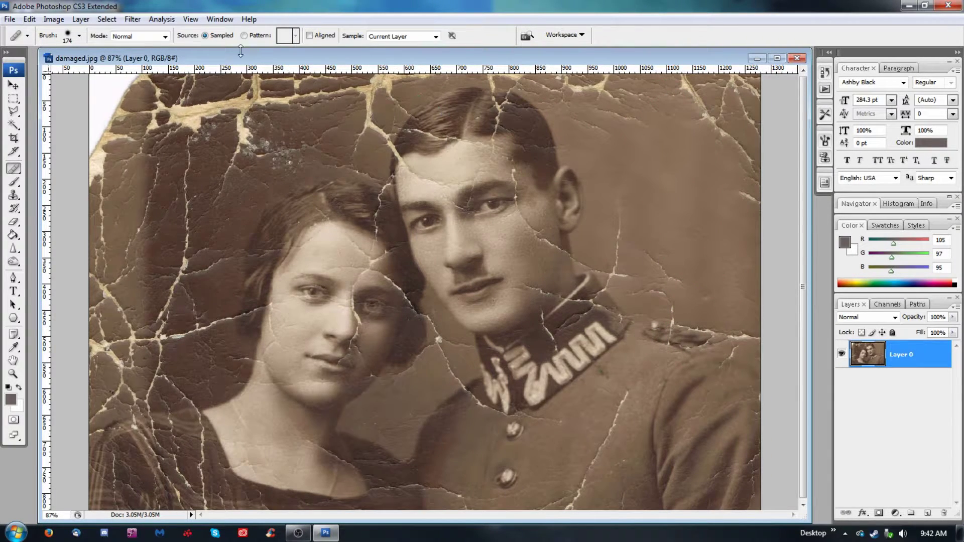
# Set the Healing Brush hardness to 0% and heal the cracks in the upper-right background of the photo
pyautogui.click(80, 36)
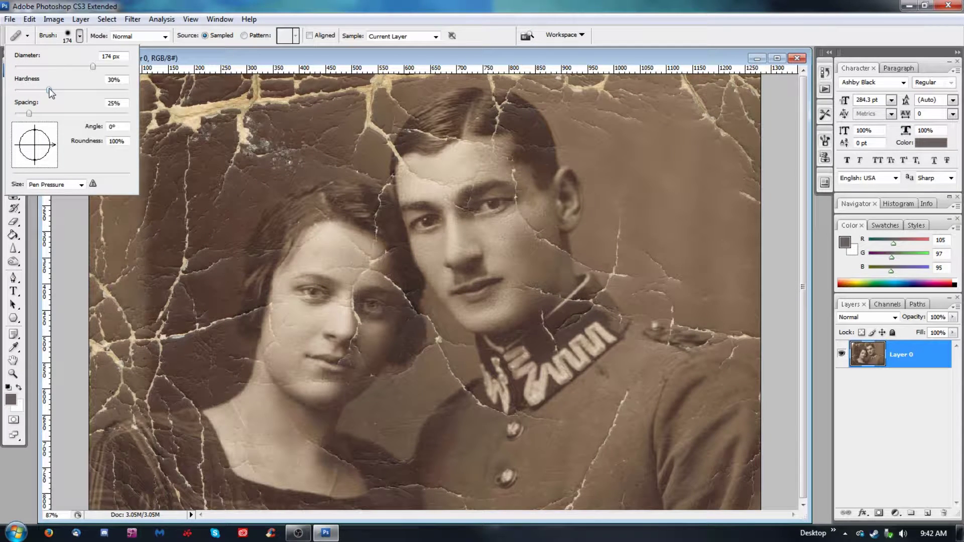
pyautogui.moveTo(50, 92); pyautogui.dragTo(212, 82)
pyautogui.moveTo(212, 78); pyautogui.dragTo(2, 108)
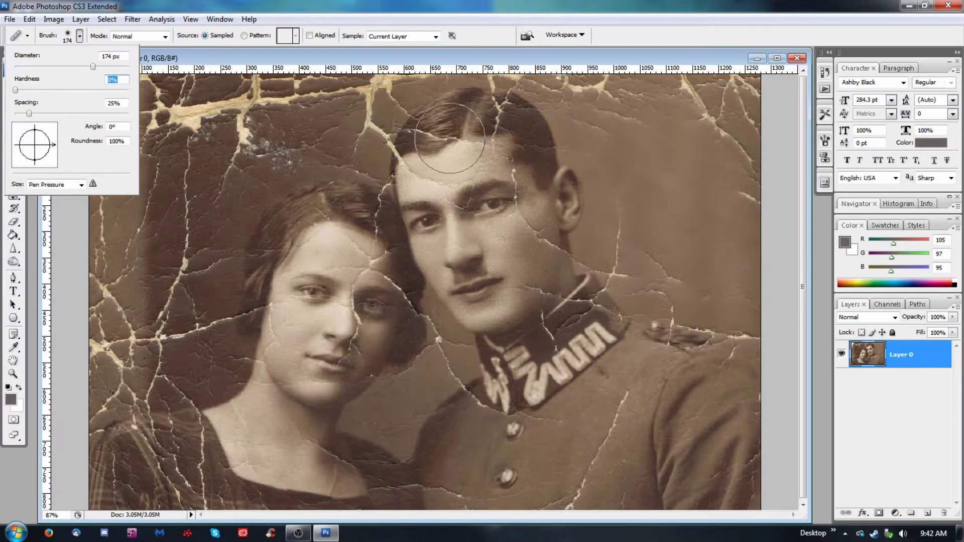
pyautogui.keyDown('alt'); pyautogui.click(670, 169); pyautogui.keyUp('alt')
pyautogui.moveTo(728, 130); pyautogui.dragTo(684, 87)
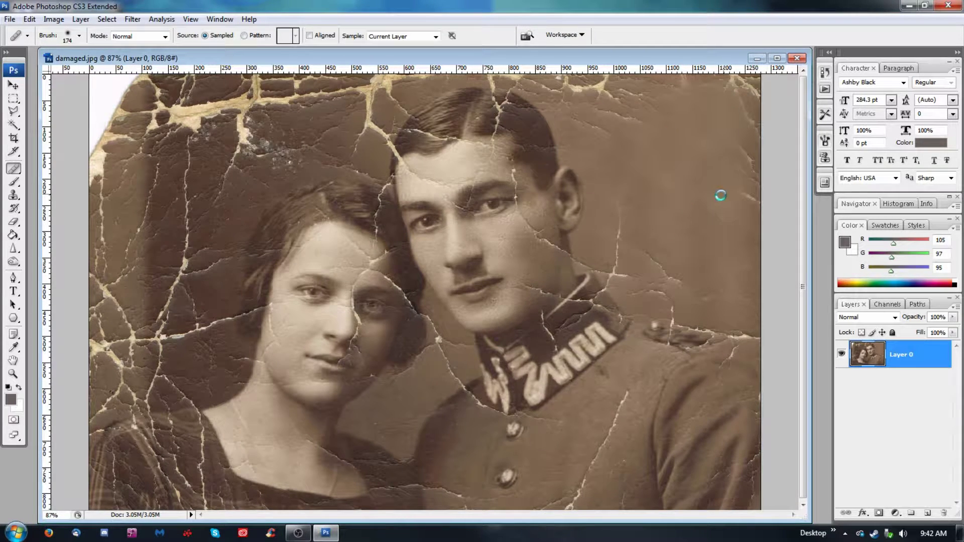
# Heal the remaining cracks along the photo's right edge and in the background above the man's shoulder, resampling clean areas
pyautogui.keyDown('alt'); pyautogui.click(684, 157); pyautogui.keyUp('alt')
pyautogui.moveTo(734, 194); pyautogui.dragTo(731, 138)
pyautogui.press('alt')
pyautogui.keyDown('alt'); pyautogui.click(698, 217); pyautogui.keyUp('alt')
pyautogui.click(733, 122)
pyautogui.keyDown('alt'); pyautogui.click(656, 259); pyautogui.keyUp('alt')
pyautogui.moveTo(686, 237); pyautogui.dragTo(691, 137)
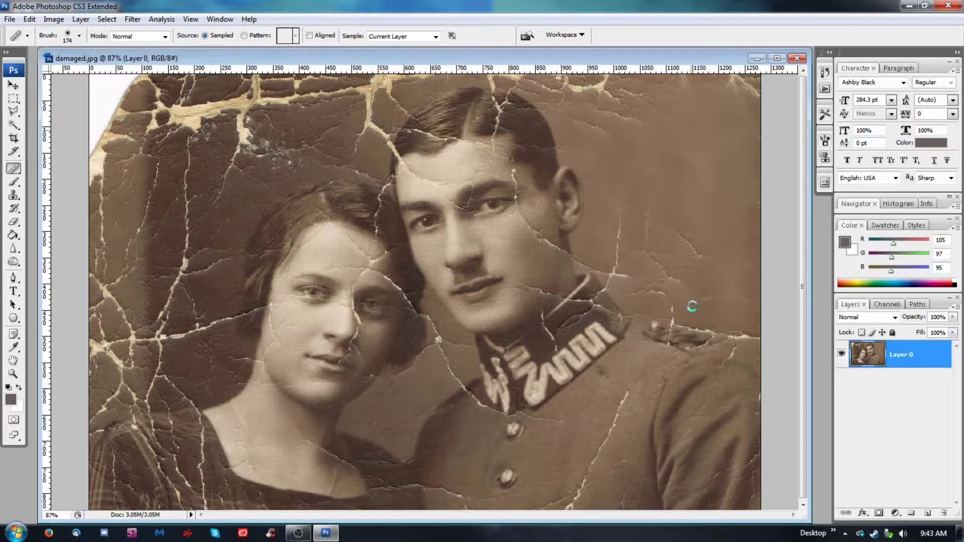
pyautogui.click(688, 208)
pyautogui.click(702, 169)
pyautogui.click(715, 135)
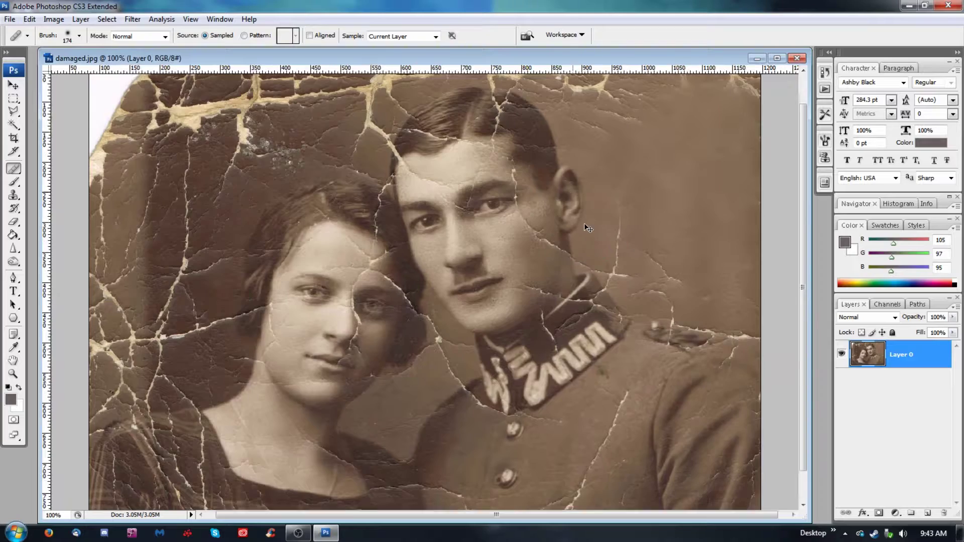
# Heal the upper end of the vertical crack in the background beside the man's ear
pyautogui.hotkey('ctrl', '+')
pyautogui.hotkey('ctrl', '+')
pyautogui.moveTo(646, 255); pyautogui.dragTo(4, 389)
pyautogui.moveTo(334, 337); pyautogui.dragTo(345, 377)
pyautogui.moveTo(636, 221); pyautogui.dragTo(633, 337)
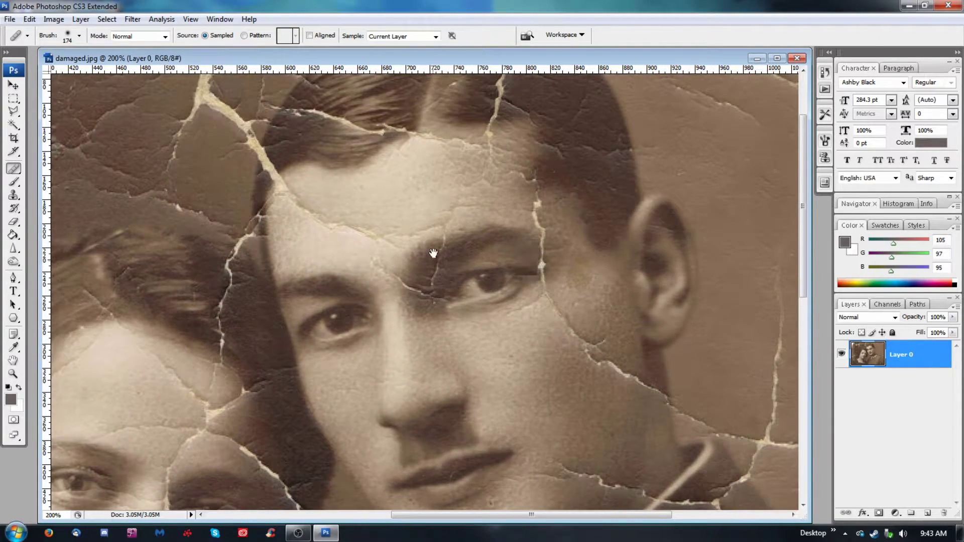
pyautogui.moveTo(403, 207); pyautogui.dragTo(494, 301)
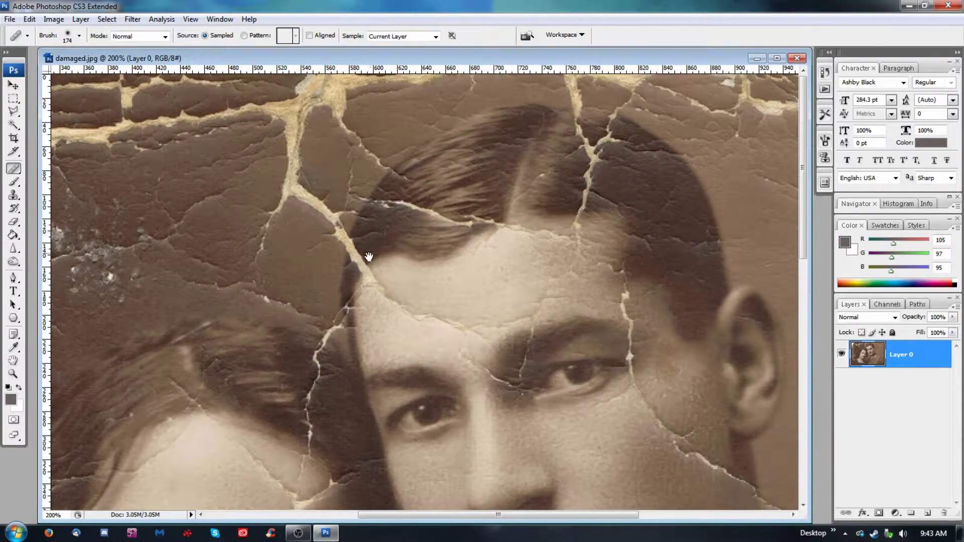
pyautogui.moveTo(605, 237); pyautogui.dragTo(239, 346)
pyautogui.moveTo(616, 336)
pyautogui.mouseDown()
pyautogui.moveTo(589, 298)
pyautogui.moveTo(595, 150)
pyautogui.mouseUp()
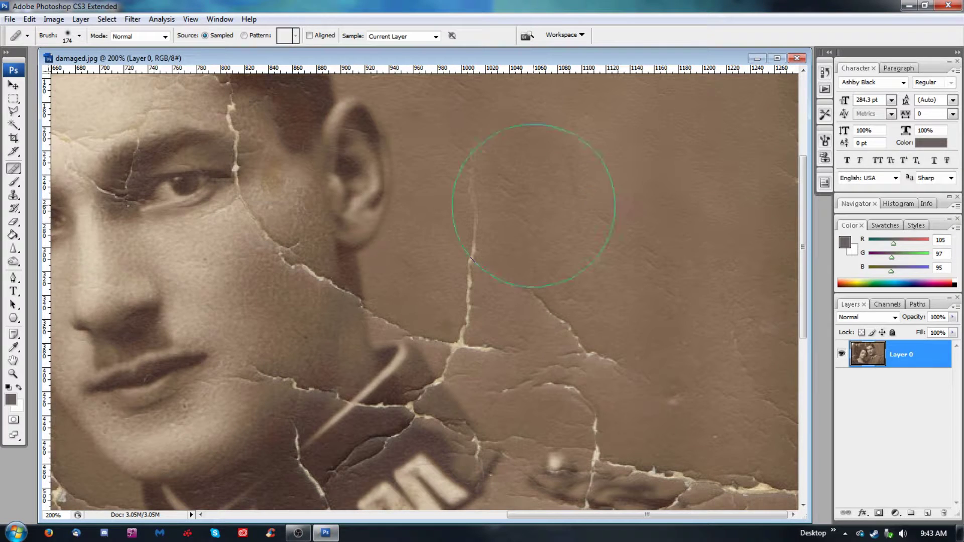
pyautogui.click(491, 201)
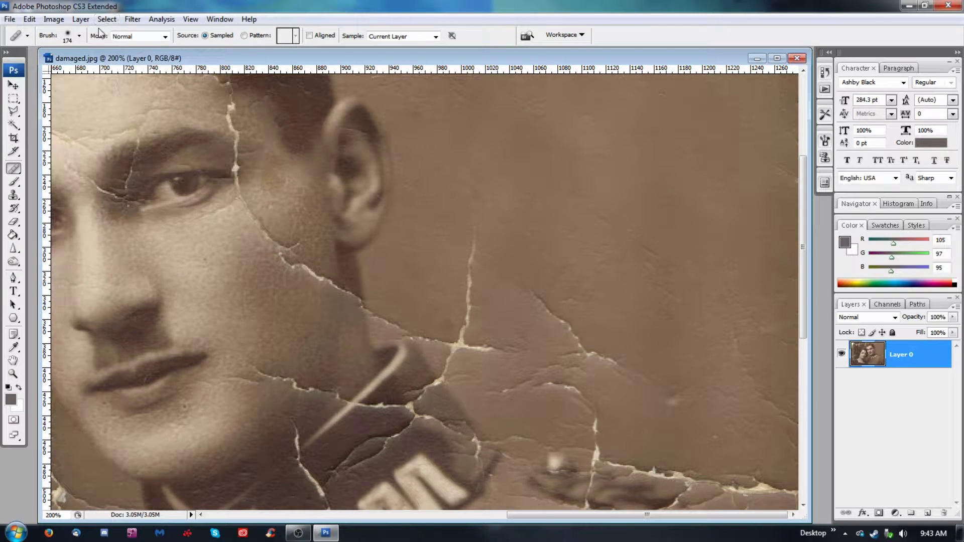
# Set the brush hardness to 51% and heal the background cracks between the man's collar and the area above his shoulder
pyautogui.click(79, 35)
pyautogui.moveTo(16, 90); pyautogui.dragTo(72, 91)
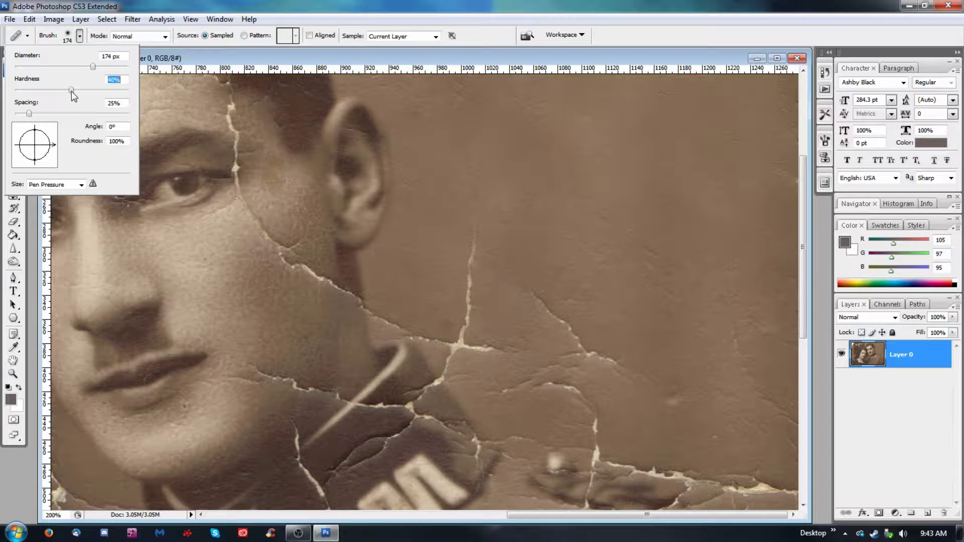
pyautogui.keyDown('alt'); pyautogui.click(630, 204); pyautogui.keyUp('alt')
pyautogui.click(578, 326)
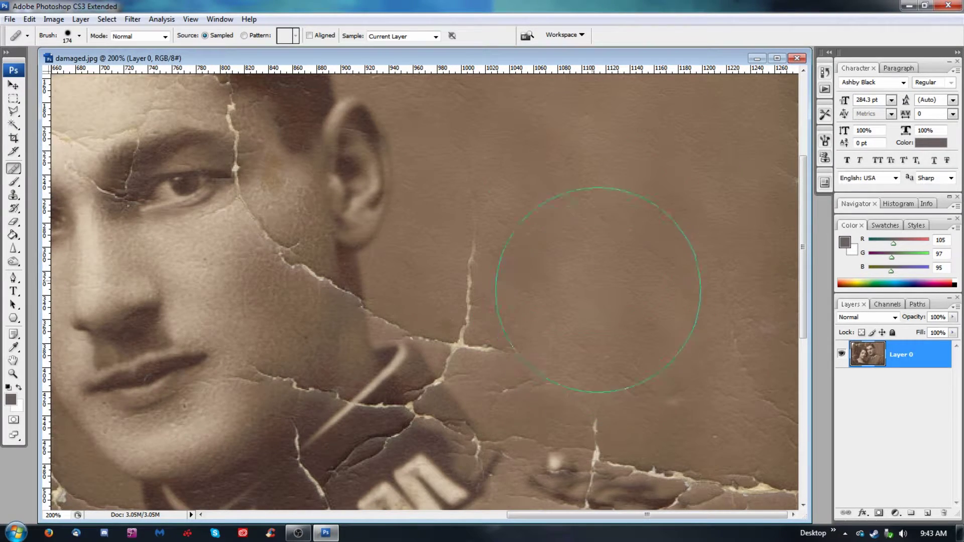
pyautogui.click(532, 316)
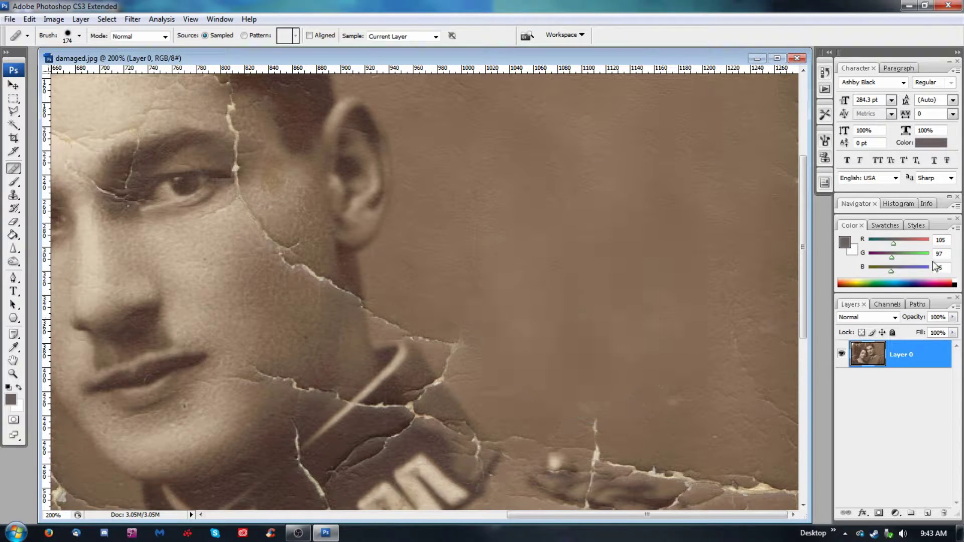
# Reduce the Healing Brush diameter to 24 px for detailed work around the man's jaw and neck
pyautogui.moveTo(623, 236); pyautogui.dragTo(718, 206)
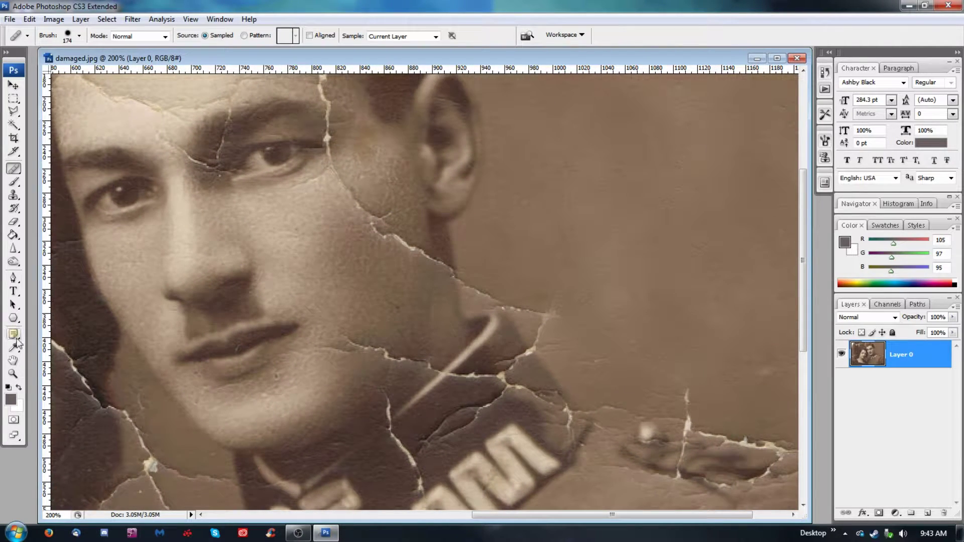
pyautogui.click(14, 374)
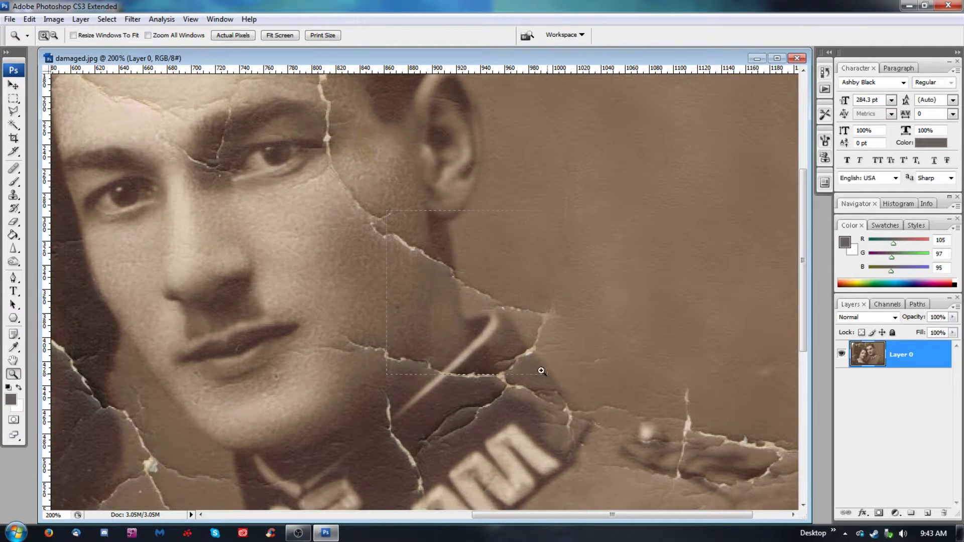
pyautogui.moveTo(530, 363); pyautogui.dragTo(602, 394)
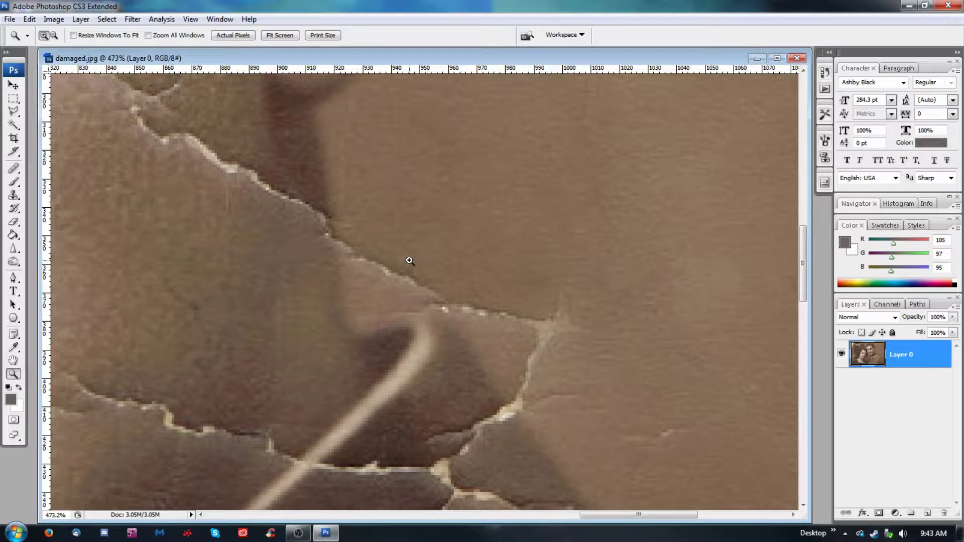
pyautogui.hotkey('ctrl', '-')
pyautogui.hotkey('ctrl', '-')
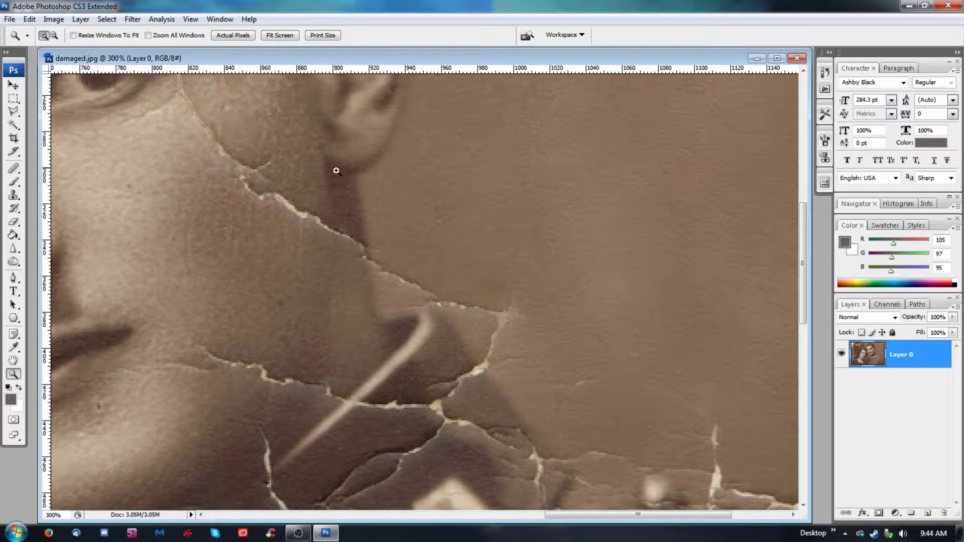
pyautogui.scroll(1, 424, 236)
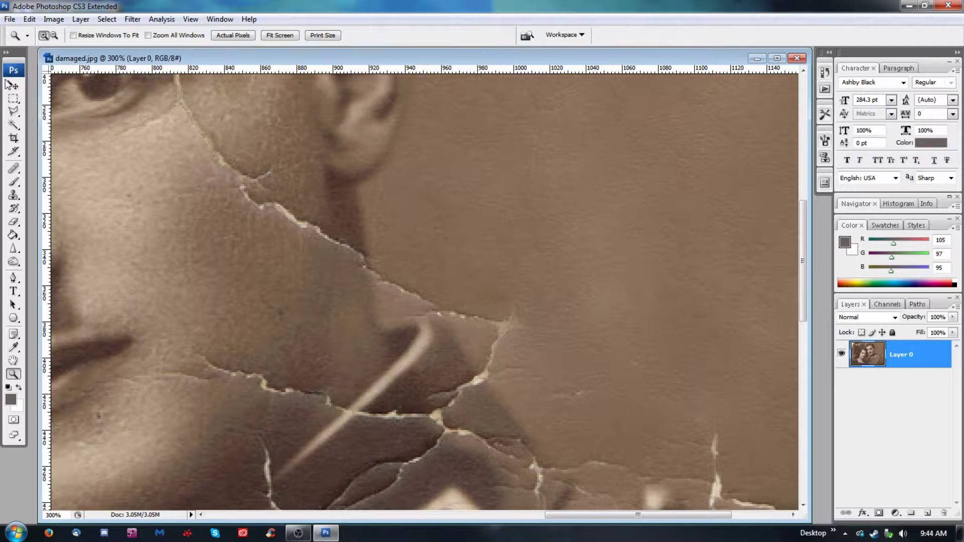
pyautogui.click(14, 182)
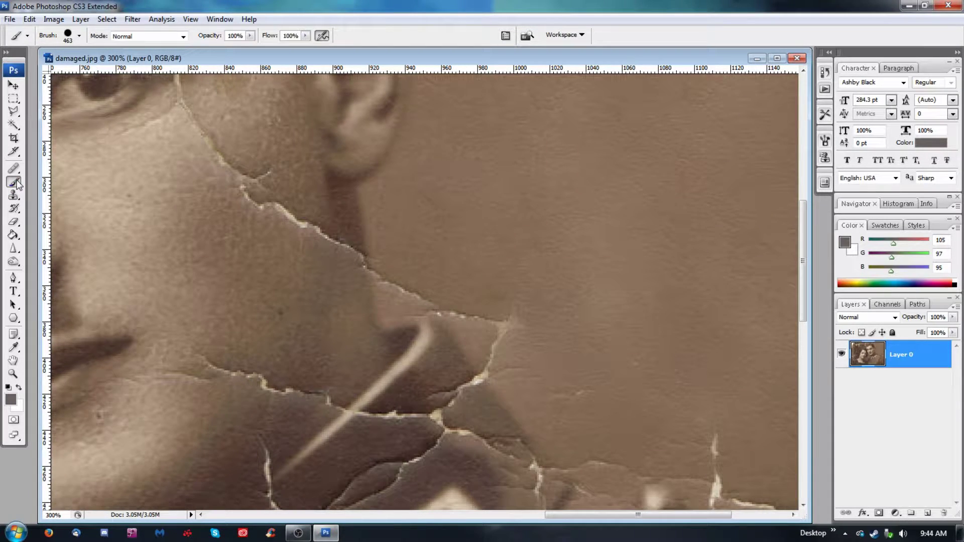
pyautogui.click(14, 169)
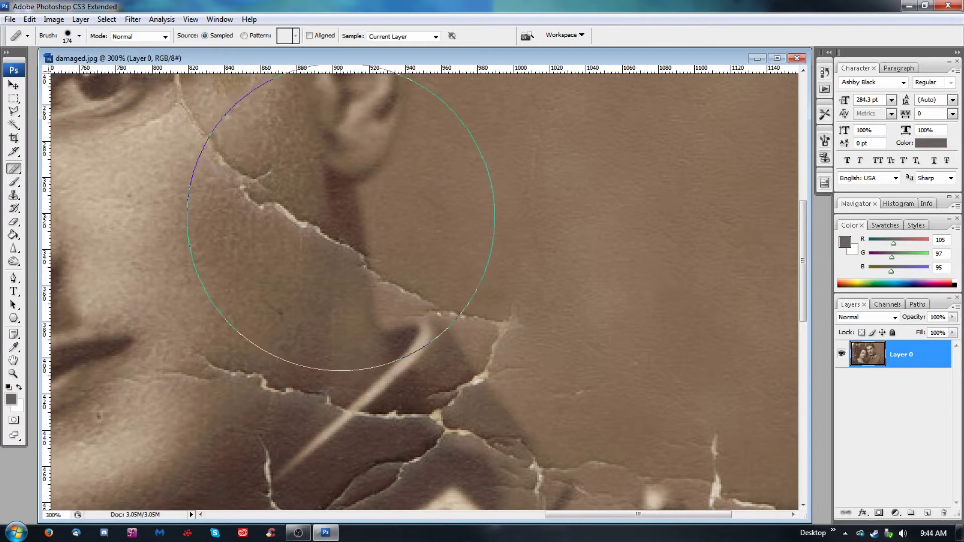
pyautogui.click(68, 36)
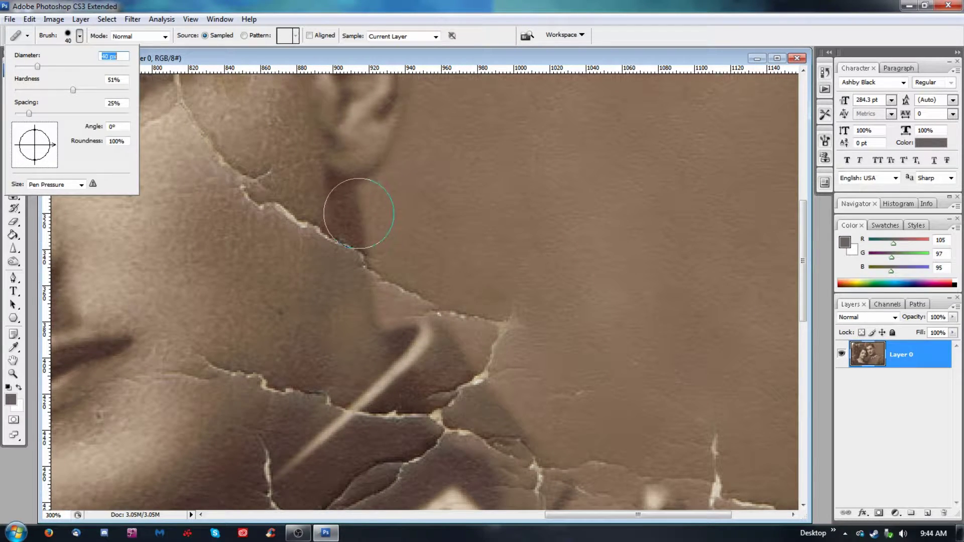
pyautogui.moveTo(38, 65); pyautogui.dragTo(28, 66)
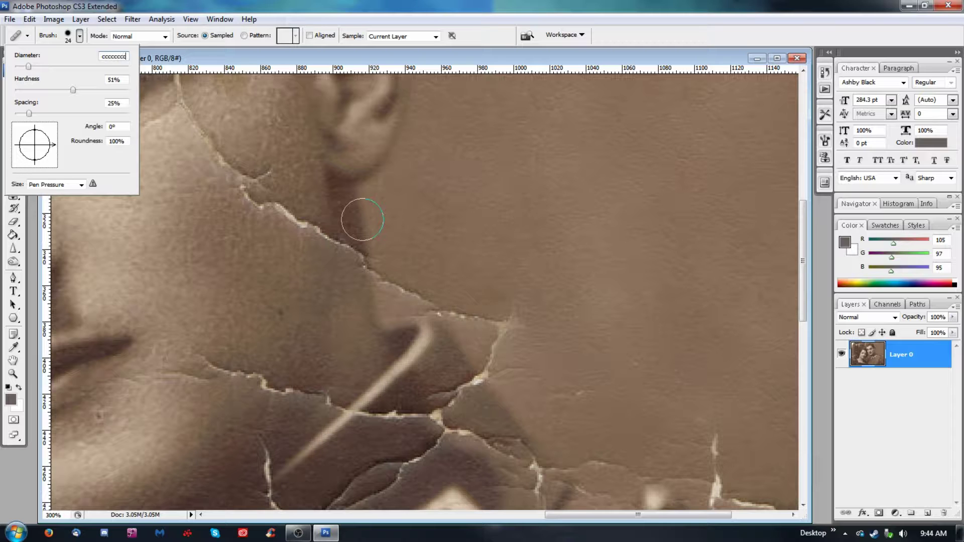
pyautogui.click(457, 47)
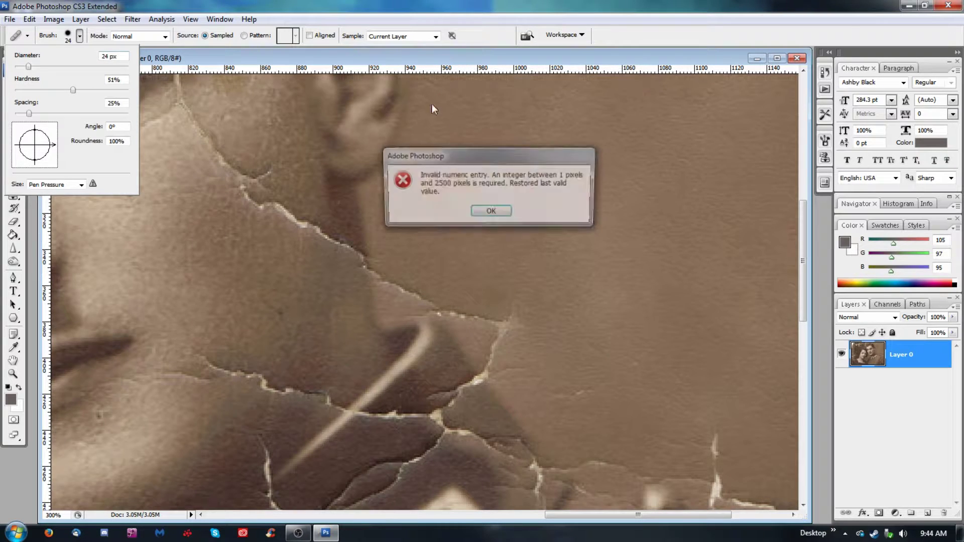
pyautogui.click(491, 212)
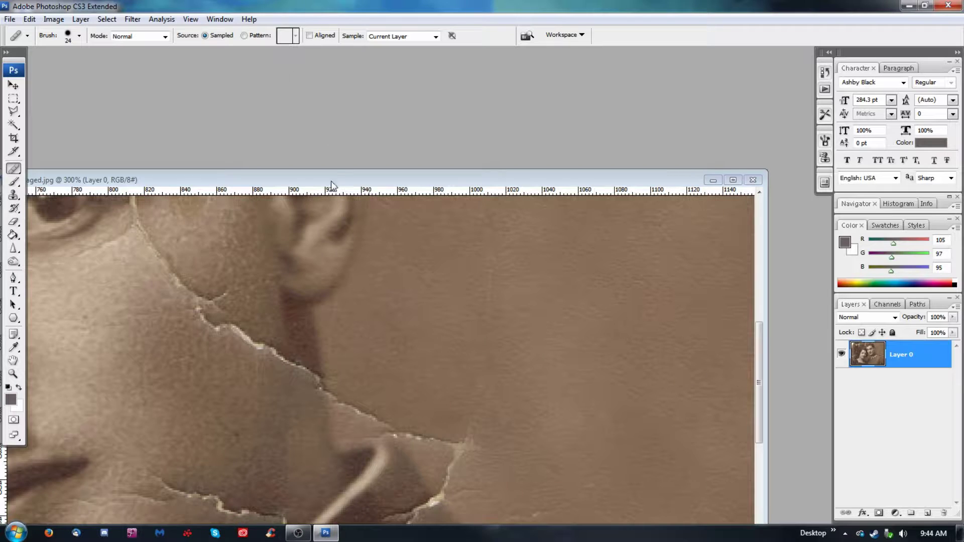
pyautogui.moveTo(344, 181)
pyautogui.mouseDown()
pyautogui.moveTo(413, 91)
pyautogui.moveTo(491, 34)
pyautogui.moveTo(459, 44)
pyautogui.mouseUp()
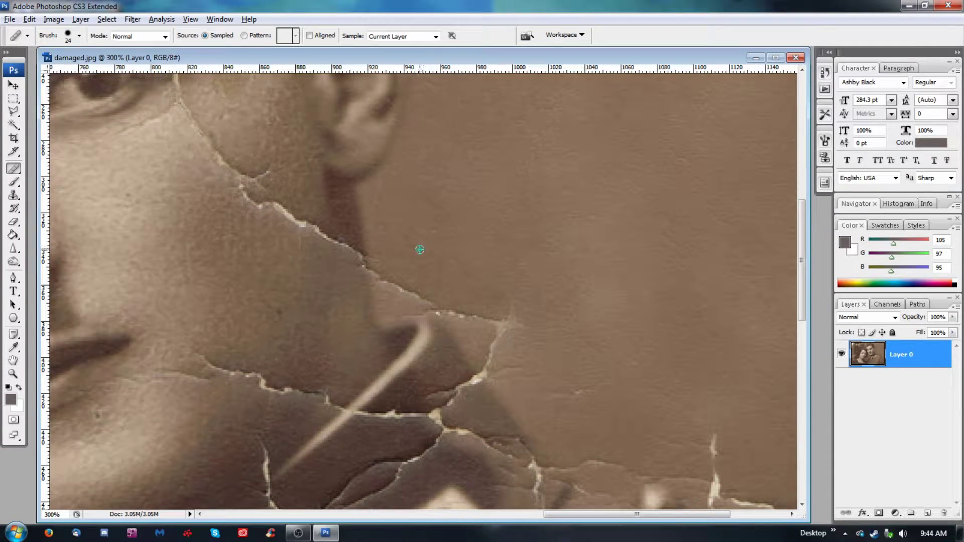
# Heal the crack across the edge of the man's neck below his ear, sampling from the neck edge above it
pyautogui.keyDown('alt'); pyautogui.click(358, 220); pyautogui.keyUp('alt')
pyautogui.moveTo(352, 245); pyautogui.dragTo(374, 281)
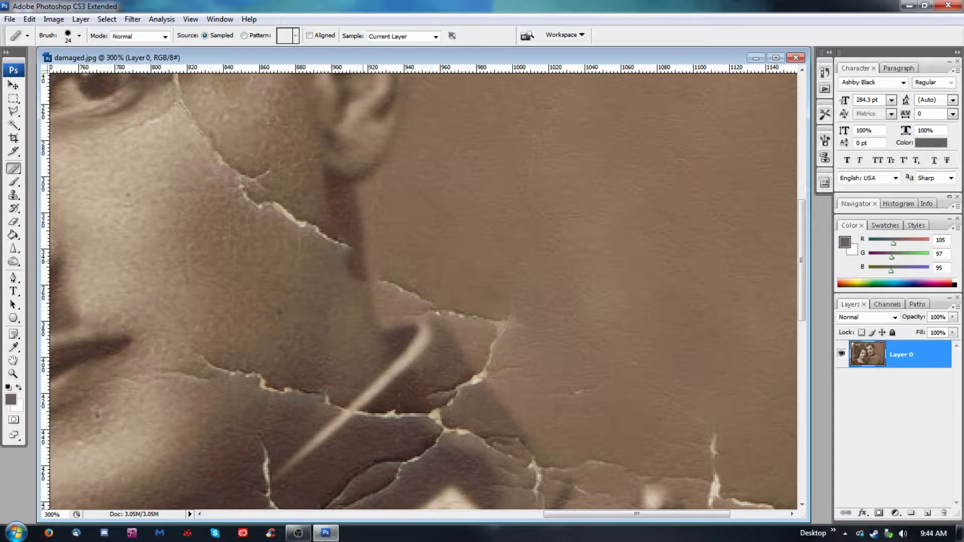
pyautogui.keyDown('alt'); pyautogui.click(358, 213); pyautogui.keyUp('alt')
pyautogui.click(361, 266)
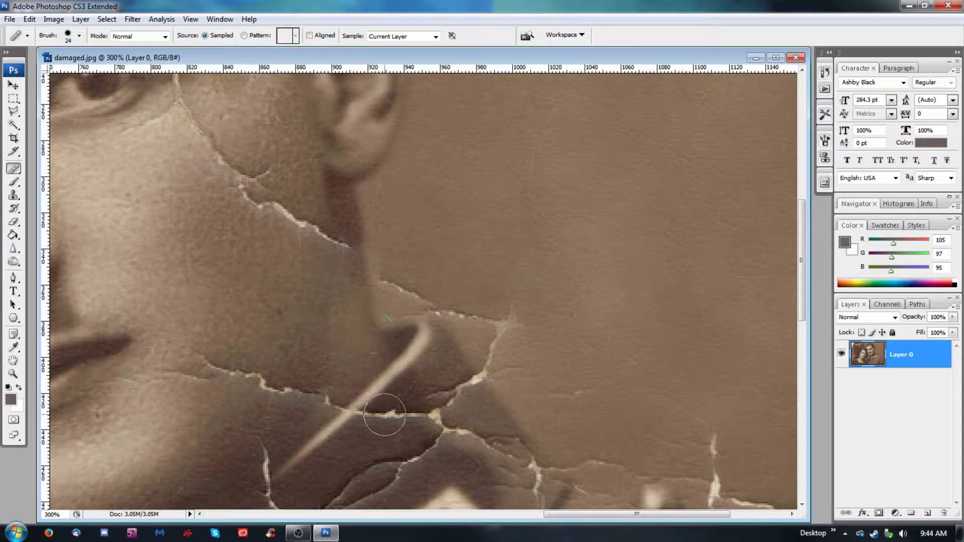
# Heal the crack running from the man's neck across his jaw, sampling nearby clean skin
pyautogui.moveTo(348, 246); pyautogui.dragTo(317, 230)
pyautogui.keyDown('alt'); pyautogui.click(332, 280); pyautogui.keyUp('alt')
pyautogui.click(342, 249)
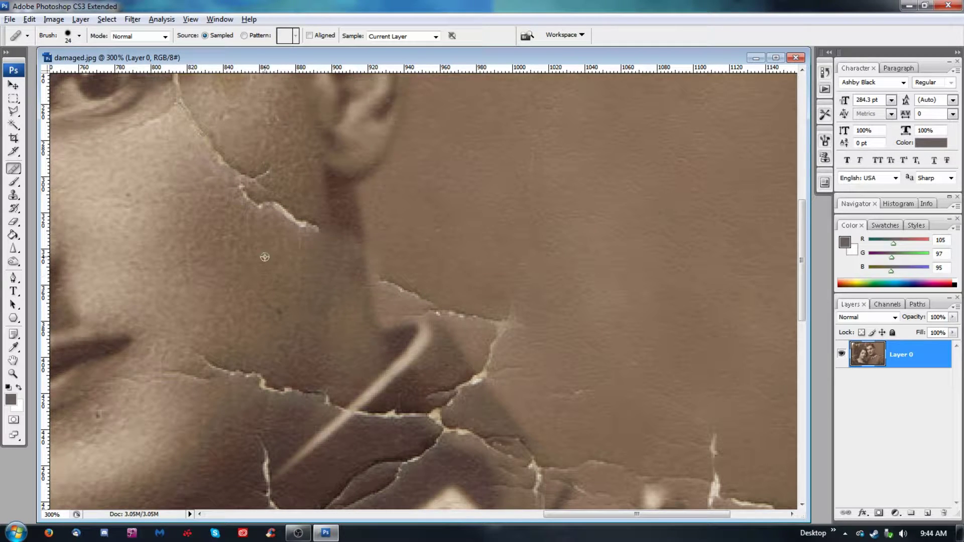
pyautogui.moveTo(296, 222); pyautogui.dragTo(321, 232)
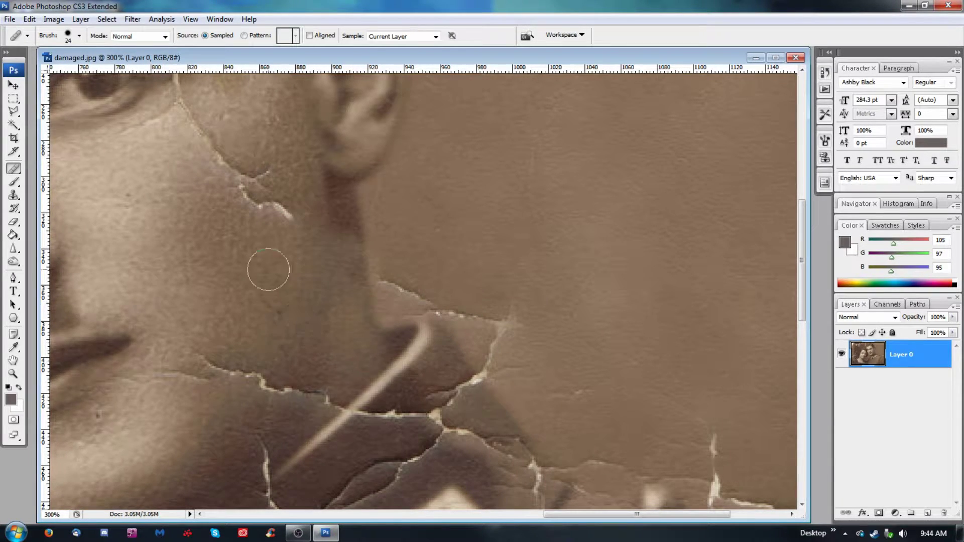
pyautogui.keyDown('alt'); pyautogui.click(226, 248); pyautogui.keyUp('alt')
pyautogui.click(281, 213)
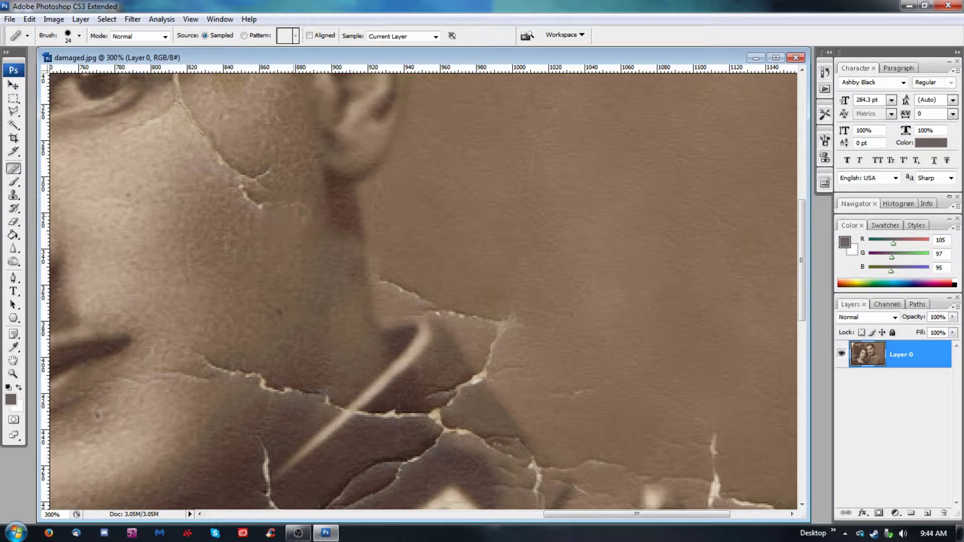
# Heal the remaining crack fragments on the man's cheek in front of the earlobe, sampling skin on both sides
pyautogui.keyDown('alt'); pyautogui.click(309, 182); pyautogui.keyUp('alt')
pyautogui.click(253, 186)
pyautogui.click(265, 182)
pyautogui.keyDown('alt'); pyautogui.click(232, 245); pyautogui.keyUp('alt')
pyautogui.click(250, 216)
pyautogui.click(260, 206)
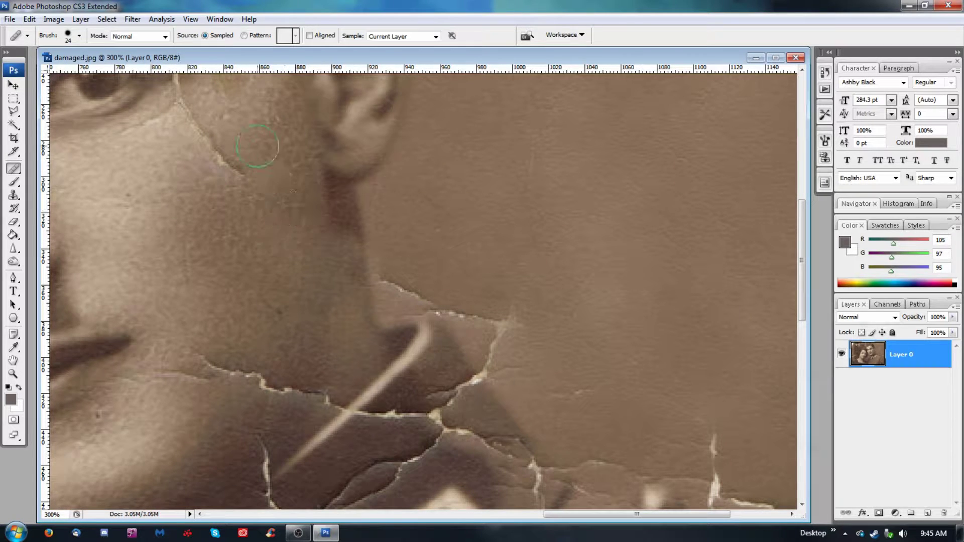
pyautogui.moveTo(333, 319); pyautogui.dragTo(450, 452)
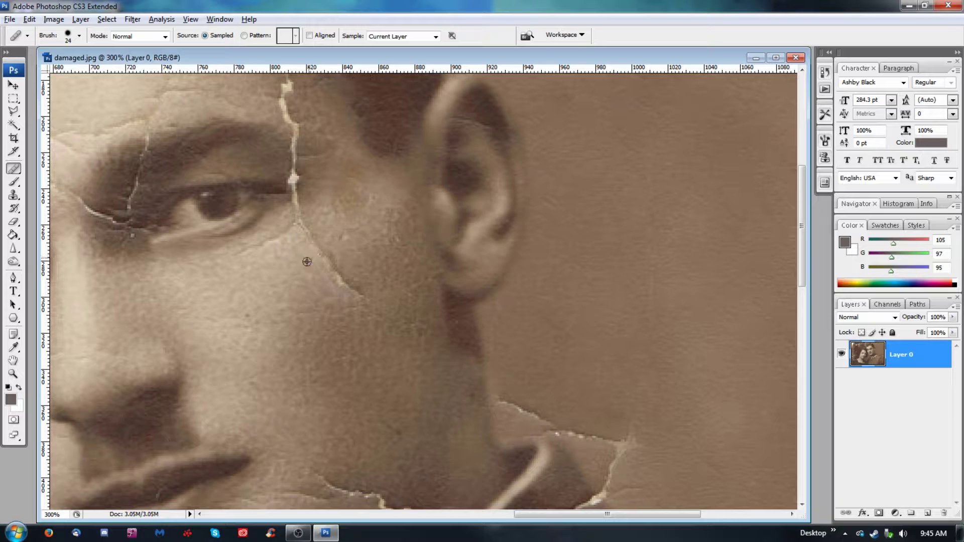
# Heal the crack running down the man's cheek from the outer corner of his eye, sampling the clean cheek beside it
pyautogui.keyDown('alt'); pyautogui.click(274, 268); pyautogui.keyUp('alt')
pyautogui.click(324, 250)
pyautogui.click(317, 229)
pyautogui.moveTo(309, 253); pyautogui.dragTo(311, 275)
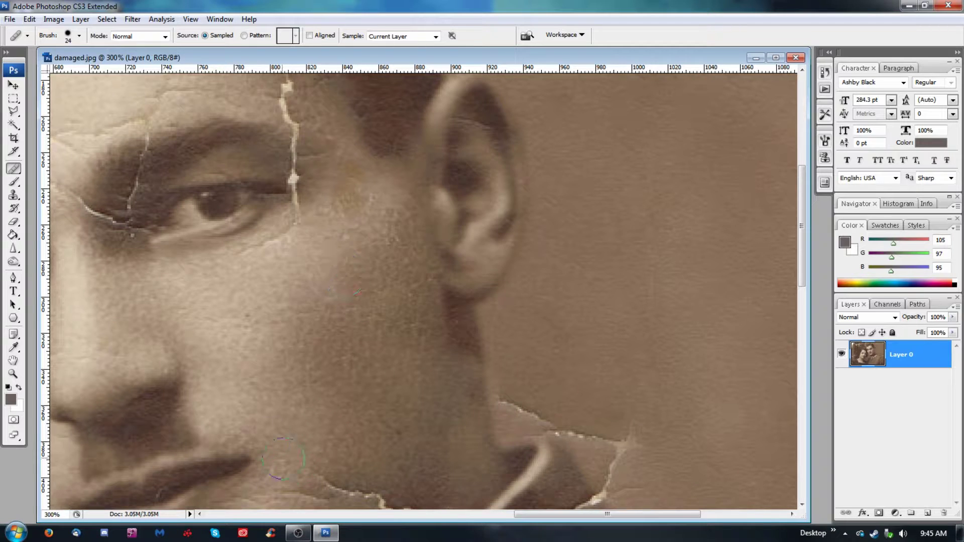
# Heal the remaining crack end around the crease below the outer corner of the man's eye, sampling skin along the crease
pyautogui.keyDown('alt'); pyautogui.click(265, 243); pyautogui.keyUp('alt')
pyautogui.click(300, 221)
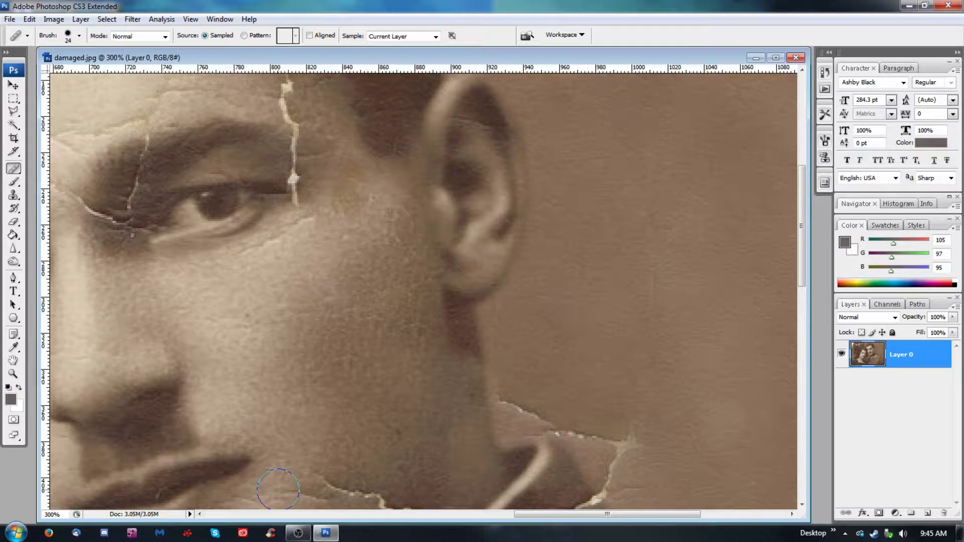
pyautogui.click(285, 244)
pyautogui.keyDown('alt'); pyautogui.click(281, 237); pyautogui.keyUp('alt')
pyautogui.click(297, 216)
# Reduce the Healing Brush diameter to 12 px for the crack beside the man's eye
pyautogui.hotkey('alt', 'space')
pyautogui.moveTo(310, 317)
pyautogui.mouseDown()
pyautogui.moveTo(409, 389)
pyautogui.moveTo(504, 369)
pyautogui.moveTo(479, 366)
pyautogui.mouseUp()
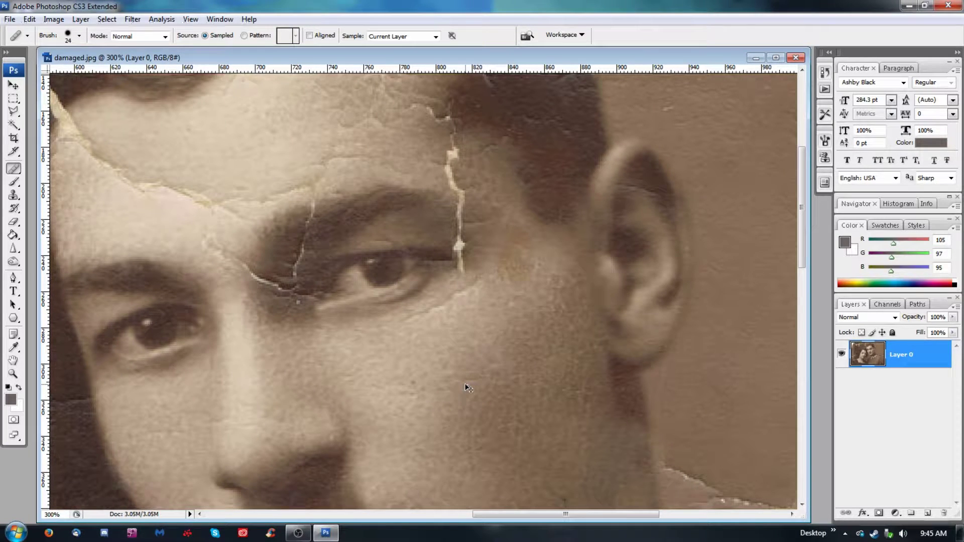
pyautogui.click(565, 369)
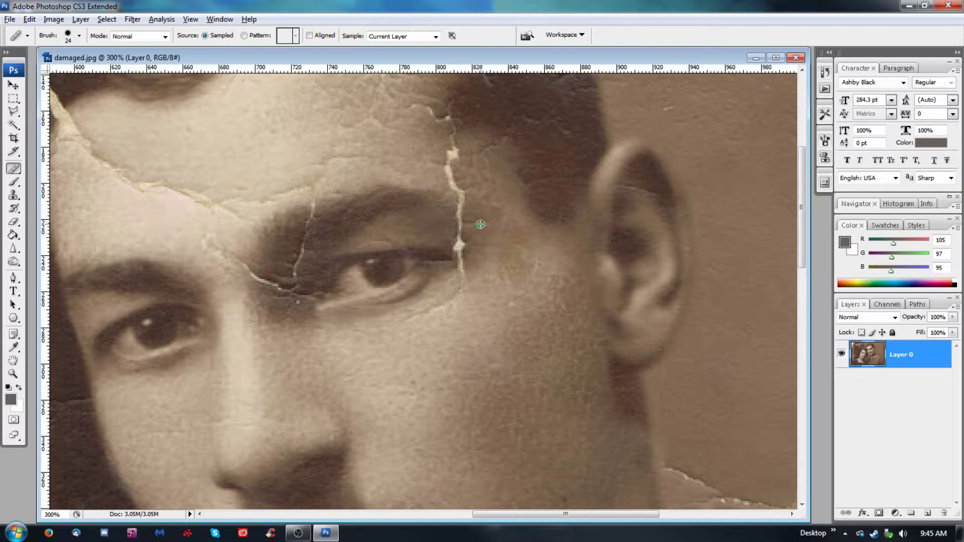
pyautogui.click(69, 35)
pyautogui.moveTo(31, 68); pyautogui.dragTo(26, 66)
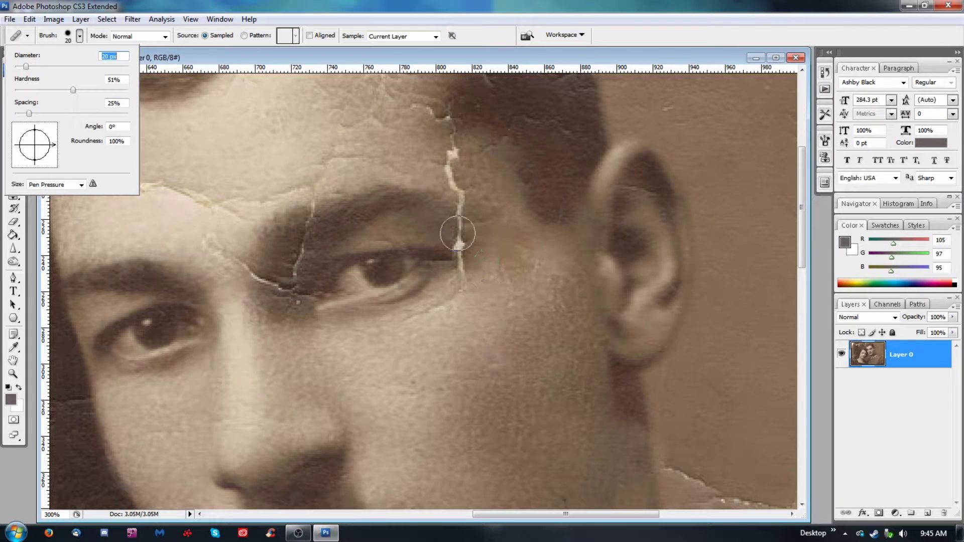
pyautogui.moveTo(26, 68); pyautogui.dragTo(25, 66)
# Heal the crack between the man's outer eye corner and the end of his eyebrow, sampling skin on both sides
pyautogui.keyDown('alt'); pyautogui.click(476, 222); pyautogui.keyUp('alt')
pyautogui.click(460, 224)
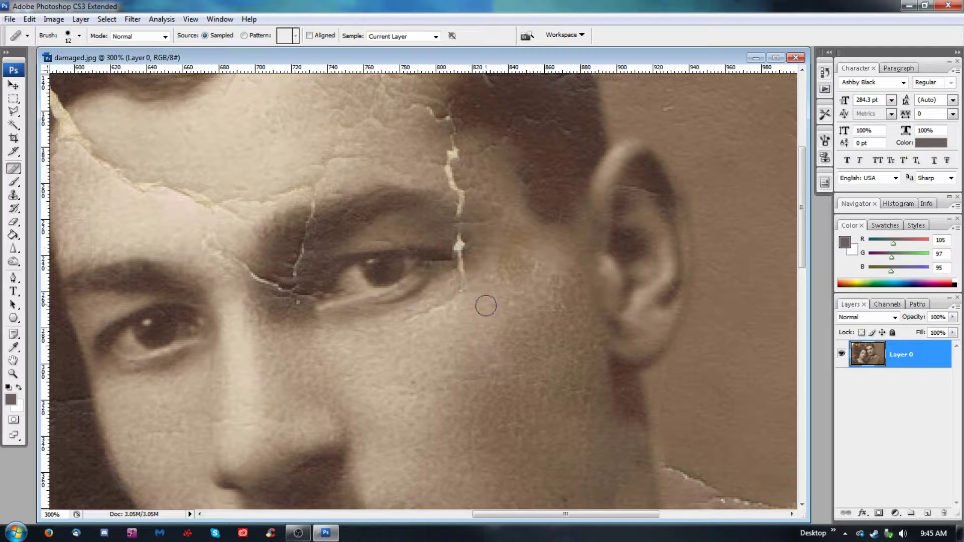
pyautogui.keyDown('alt'); pyautogui.click(479, 235); pyautogui.keyUp('alt')
pyautogui.click(459, 241)
pyautogui.keyDown('alt'); pyautogui.click(444, 238); pyautogui.keyUp('alt')
pyautogui.click(458, 247)
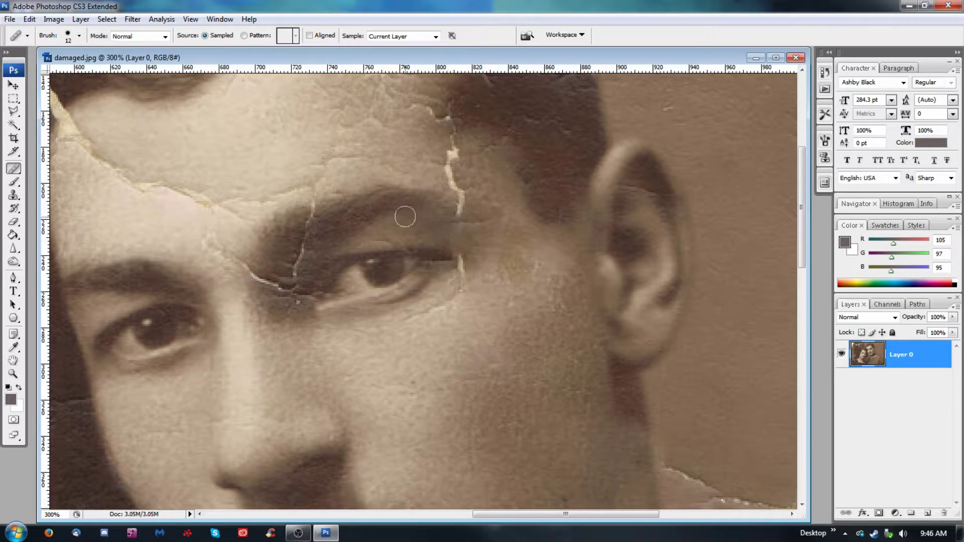
pyautogui.press('alt')
pyautogui.click(459, 204)
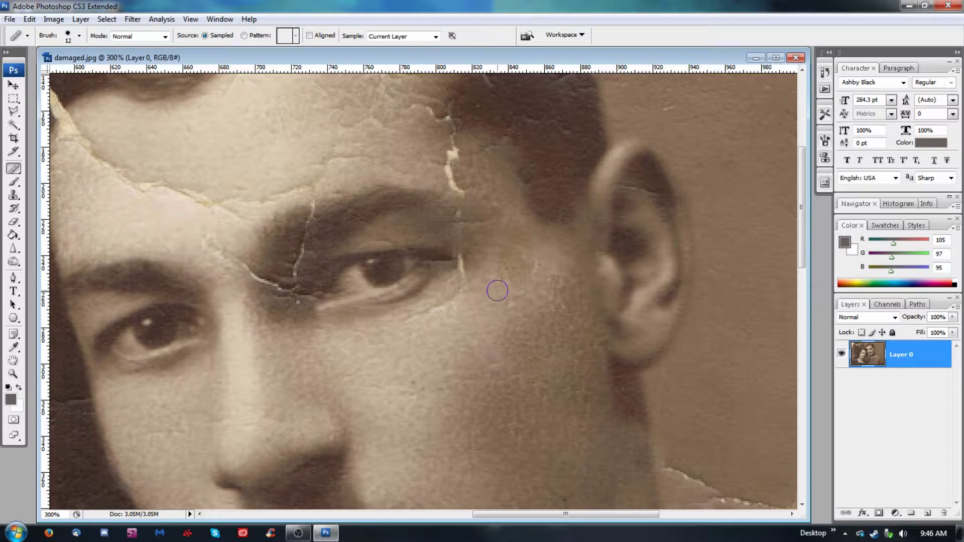
# Heal the crack past the end of the man's eyebrow and up onto his temple, sampling clean temple skin
pyautogui.keyDown('alt'); pyautogui.click(485, 241); pyautogui.keyUp('alt')
pyautogui.click(456, 218)
pyautogui.keyDown('alt'); pyautogui.click(507, 209); pyautogui.keyUp('alt')
pyautogui.click(454, 192)
pyautogui.click(452, 184)
pyautogui.click(445, 176)
# Heal the short vertical crack left at the outer corner of the man's eye
pyautogui.press('alt')
pyautogui.press('space')
pyautogui.moveTo(523, 345); pyautogui.dragTo(465, 306)
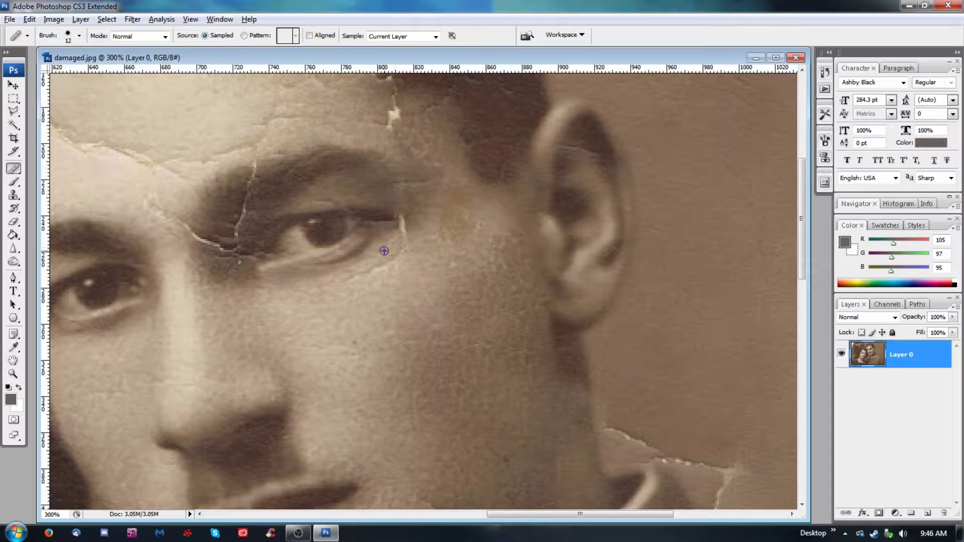
pyautogui.moveTo(394, 230)
pyautogui.mouseDown()
pyautogui.moveTo(396, 270)
pyautogui.moveTo(415, 222)
pyautogui.moveTo(406, 248)
pyautogui.mouseUp()
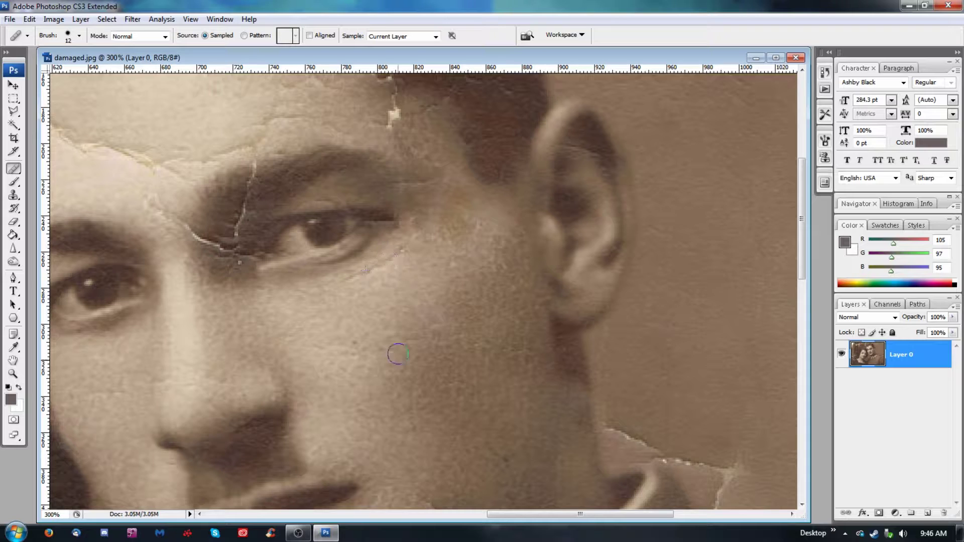
# Heal the pale crack spot on the man's temple just below the hairline, using nearby temple skin
pyautogui.moveTo(469, 344)
pyautogui.mouseDown()
pyautogui.moveTo(361, 228)
pyautogui.moveTo(325, 273)
pyautogui.moveTo(340, 402)
pyautogui.mouseUp()
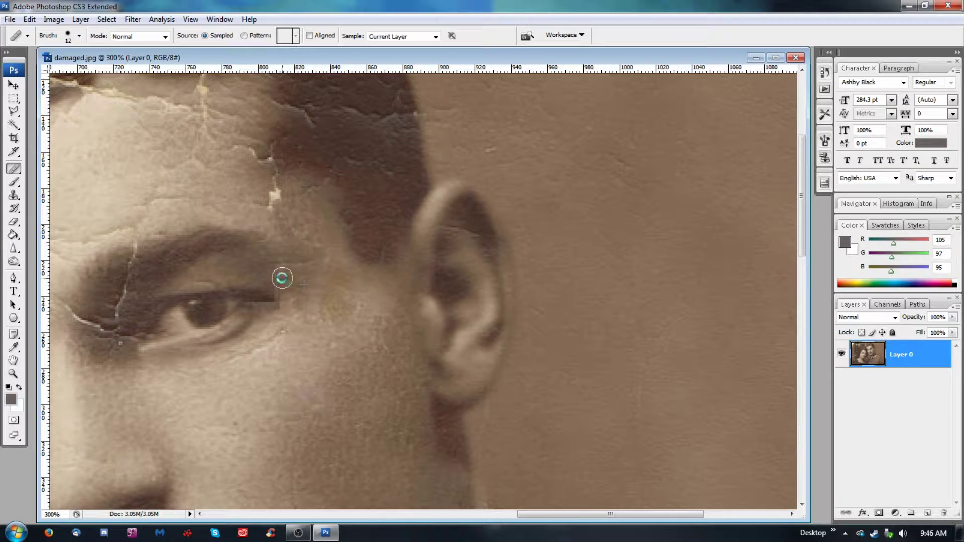
pyautogui.keyDown('alt'); pyautogui.click(320, 386); pyautogui.keyUp('alt')
pyautogui.moveTo(295, 350); pyautogui.dragTo(296, 488)
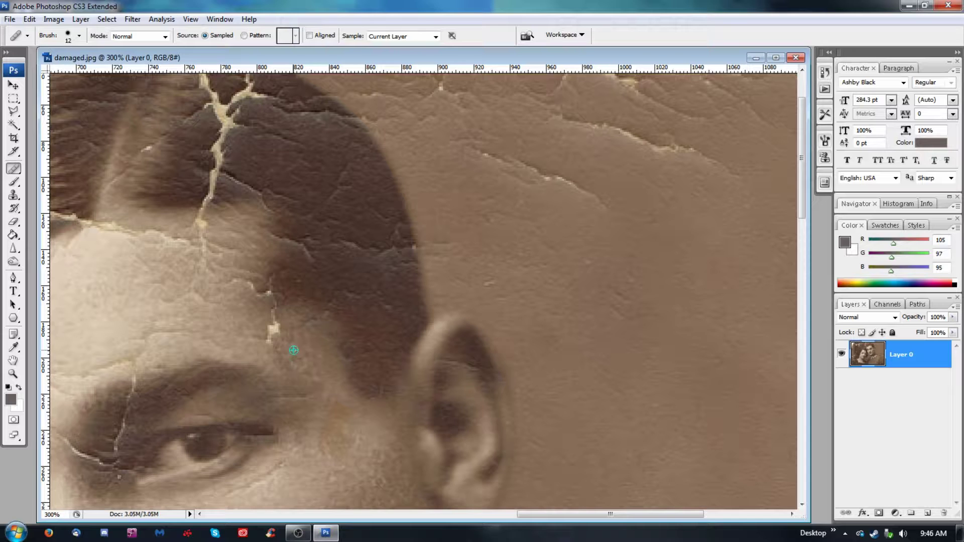
pyautogui.moveTo(274, 340); pyautogui.dragTo(271, 323)
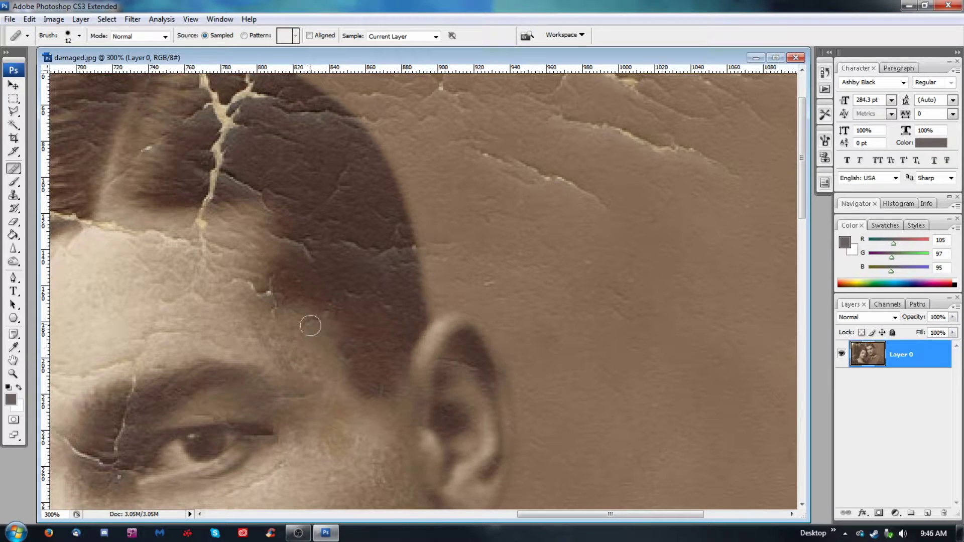
# Raise the Healing Brush hardness to 100% for work on the man's dark hair
pyautogui.moveTo(350, 387); pyautogui.dragTo(400, 503)
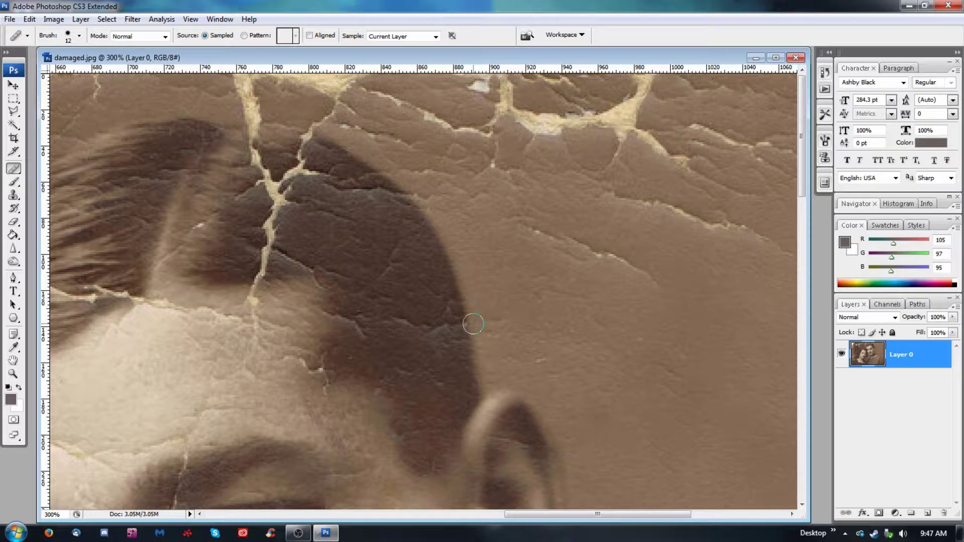
pyautogui.press('alt')
pyautogui.press('alt')
pyautogui.press('alt')
pyautogui.press('alt')
pyautogui.click(79, 36)
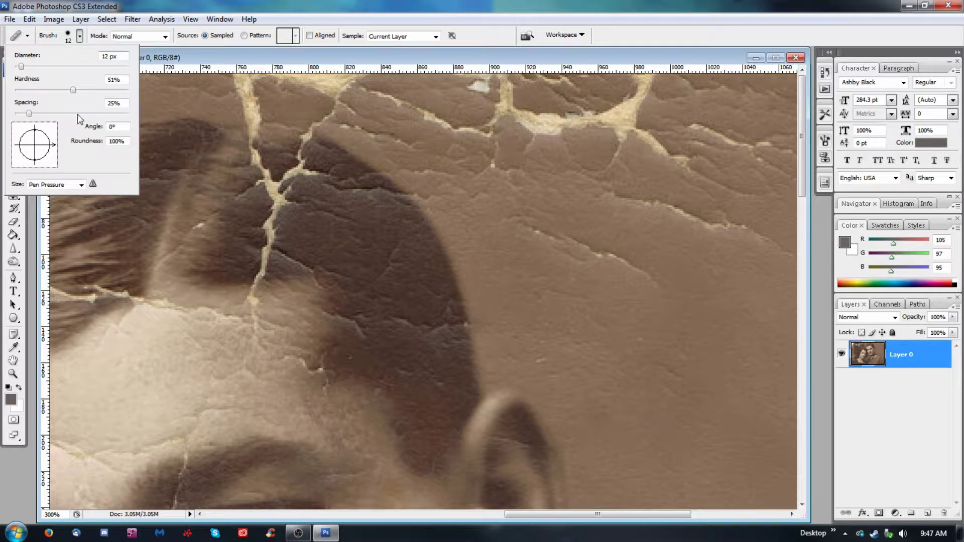
pyautogui.moveTo(74, 91); pyautogui.dragTo(129, 91)
# Heal the creases in the man's dark side hair above the ear, sampling clean hair below them
pyautogui.keyDown('alt'); pyautogui.click(457, 355); pyautogui.keyUp('alt')
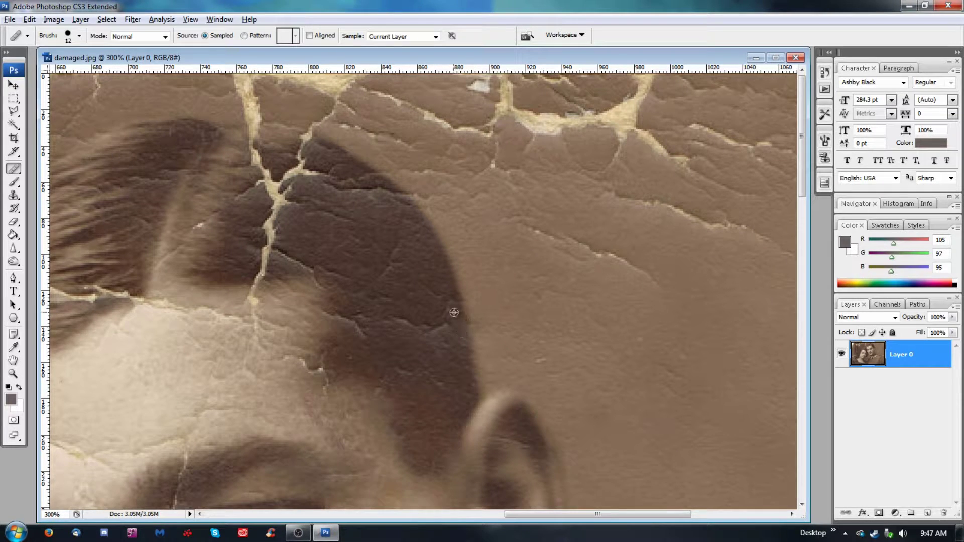
pyautogui.press('alt')
pyautogui.keyDown('alt'); pyautogui.click(448, 409); pyautogui.keyUp('alt')
pyautogui.click(443, 386)
pyautogui.moveTo(433, 378); pyautogui.dragTo(390, 374)
pyautogui.keyDown('alt'); pyautogui.click(423, 373); pyautogui.keyUp('alt')
pyautogui.moveTo(407, 322); pyautogui.dragTo(431, 324)
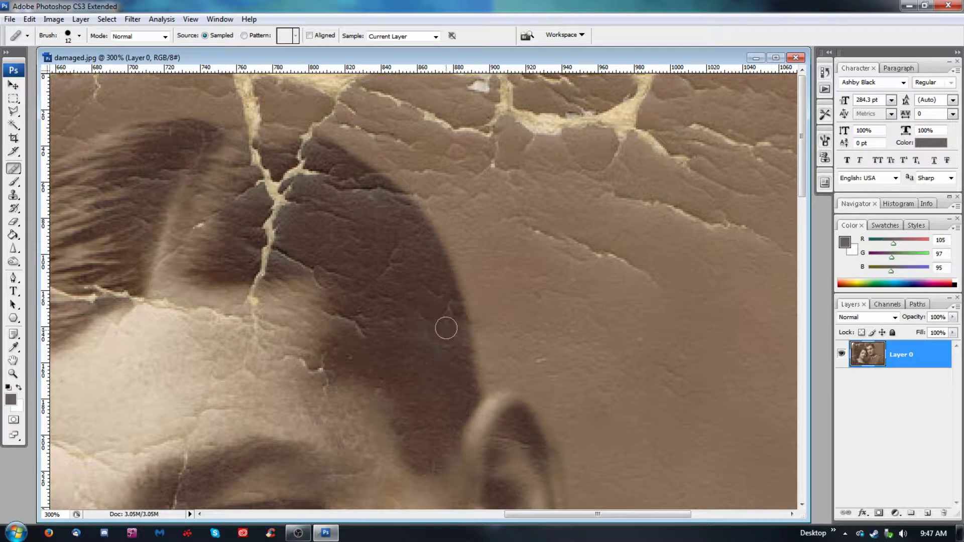
# Set the Healing Brush to 54% hardness and a 28 px diameter for the skin around the man's temple
pyautogui.press('alt')
pyautogui.press('space')
pyautogui.moveTo(387, 378)
pyautogui.mouseDown()
pyautogui.moveTo(447, 225)
pyautogui.moveTo(444, 205)
pyautogui.moveTo(364, 406)
pyautogui.mouseUp()
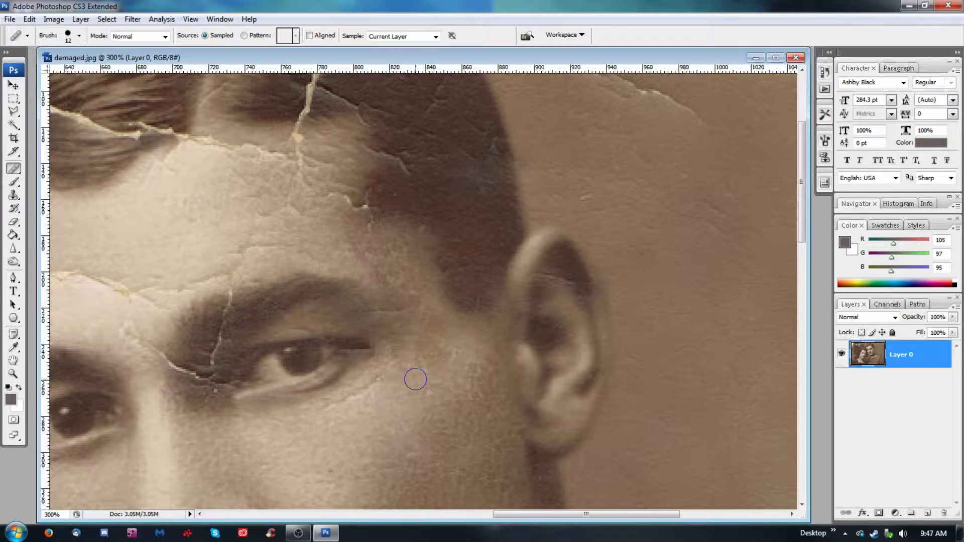
pyautogui.click(68, 35)
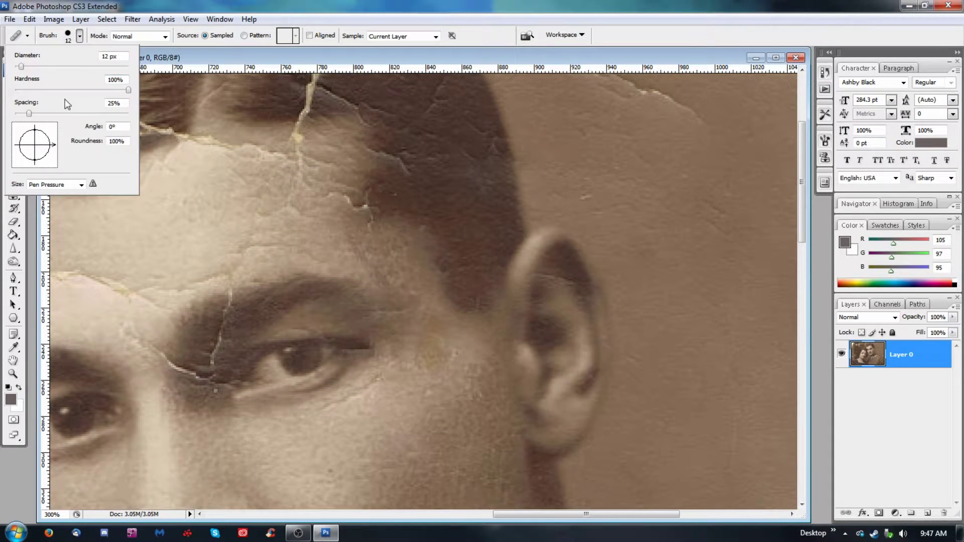
pyautogui.click(76, 91)
pyautogui.click(70, 37)
pyautogui.click(79, 36)
pyautogui.moveTo(35, 68); pyautogui.dragTo(42, 66)
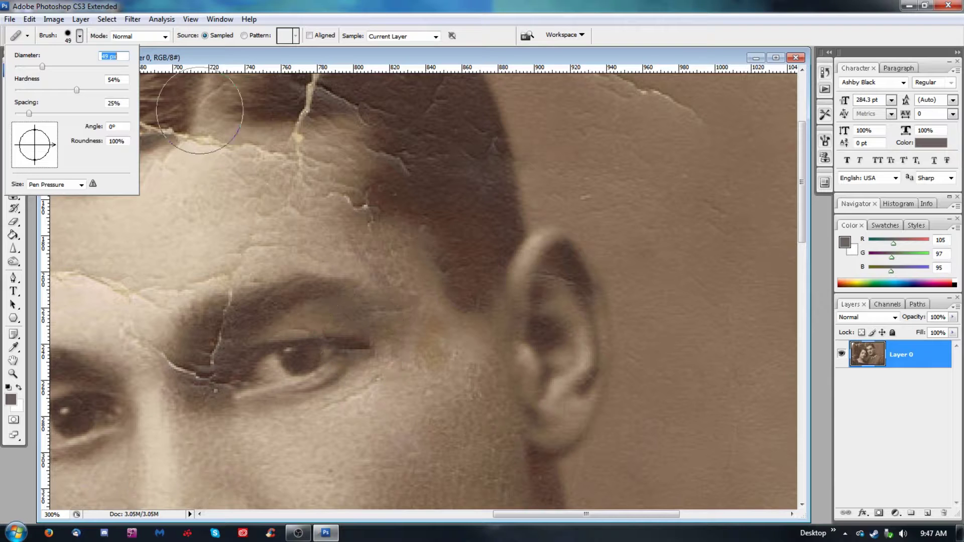
pyautogui.moveTo(42, 66); pyautogui.dragTo(30, 67)
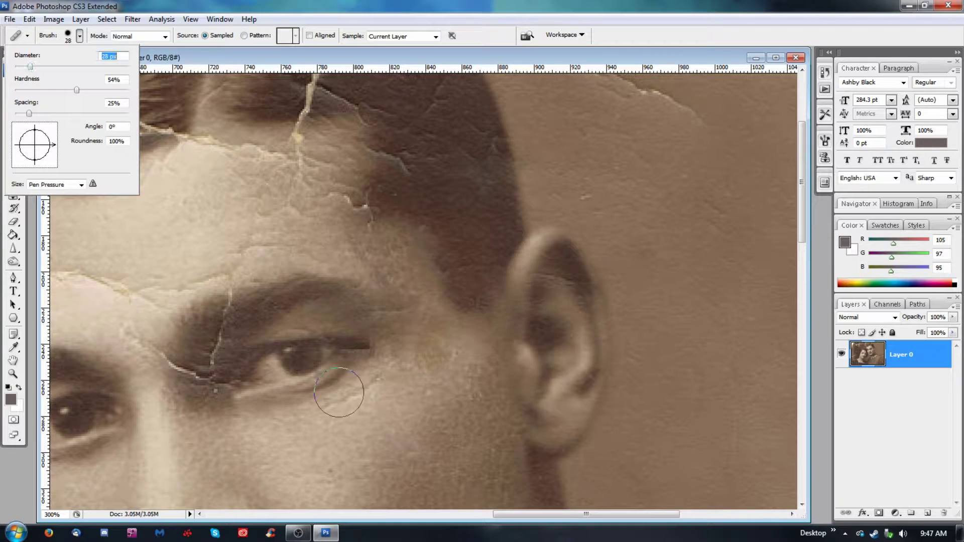
# Heal the discoloured blotch and rough texture between the man's eye and ear, sampling smooth cheek skin
pyautogui.click(406, 406)
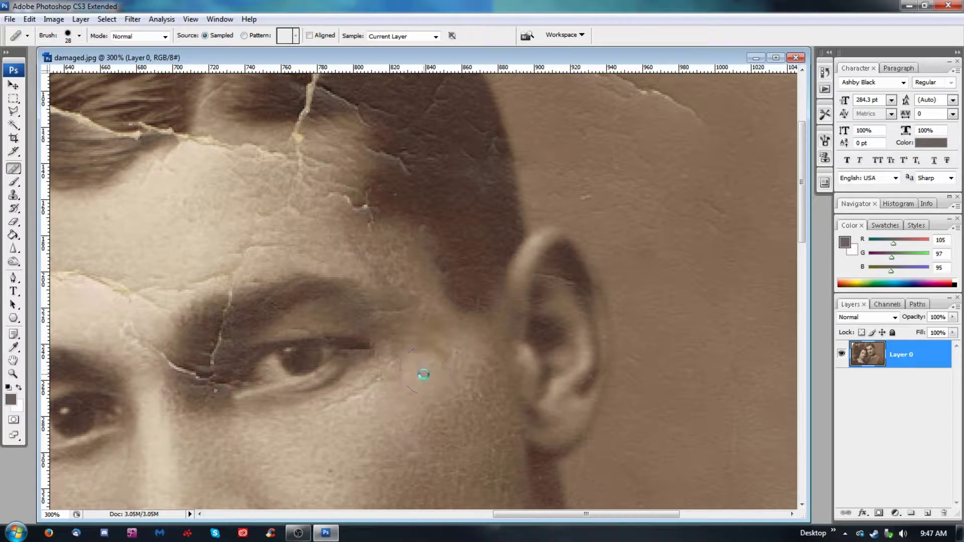
pyautogui.click(437, 358)
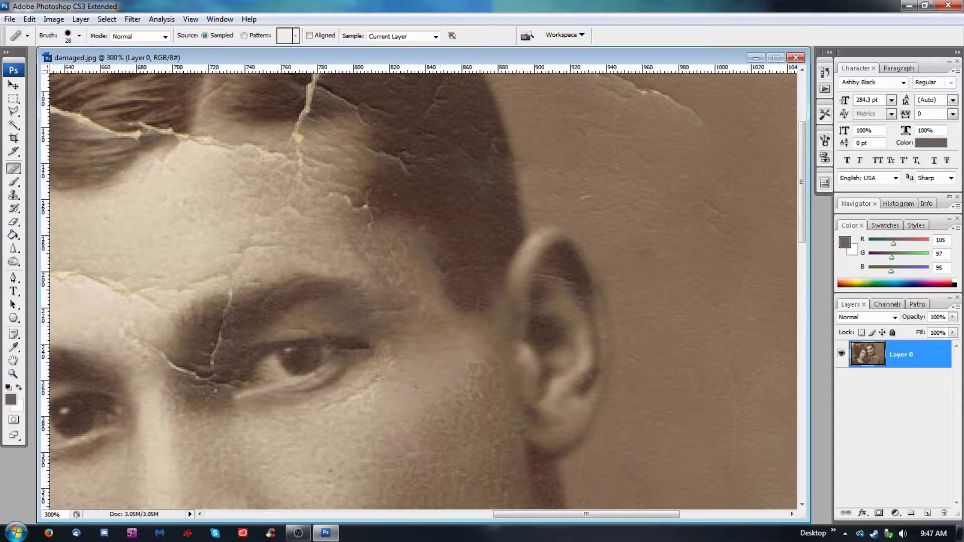
pyautogui.keyDown('alt'); pyautogui.click(309, 460); pyautogui.keyUp('alt')
pyautogui.click(402, 392)
# Heal the rough creases under the outer half of the man's eye, sampling the clean cheek below the eye
pyautogui.moveTo(312, 464)
pyautogui.mouseDown()
pyautogui.moveTo(414, 458)
pyautogui.moveTo(490, 319)
pyautogui.moveTo(398, 400)
pyautogui.moveTo(401, 414)
pyautogui.mouseUp()
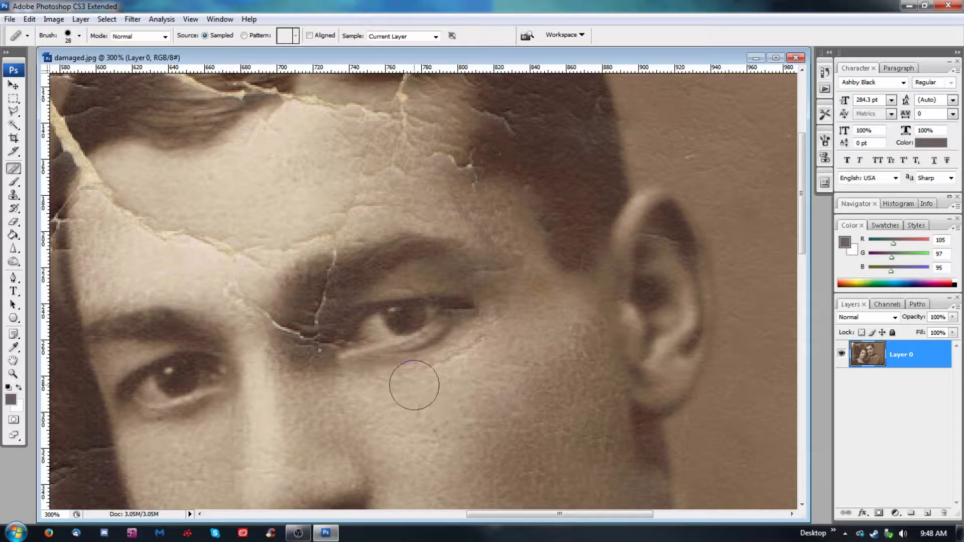
pyautogui.keyDown('alt'); pyautogui.click(399, 387); pyautogui.keyUp('alt')
pyautogui.click(440, 378)
pyautogui.click(451, 376)
pyautogui.click(474, 371)
pyautogui.click(489, 347)
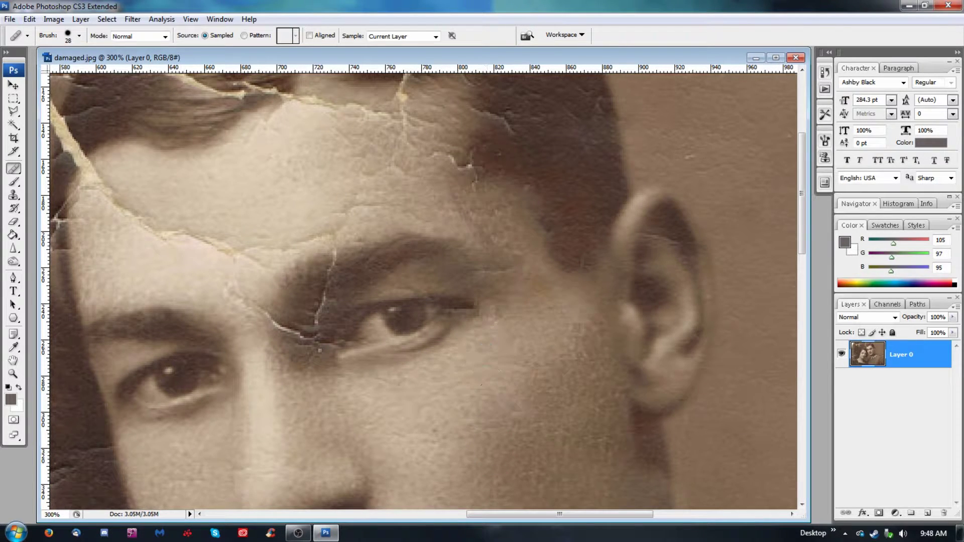
# Smooth the remaining fine creases on the man's upper cheek below the eye with sampled cheek skin
pyautogui.keyDown('alt'); pyautogui.click(450, 405); pyautogui.keyUp('alt')
pyautogui.click(430, 406)
pyautogui.moveTo(509, 353); pyautogui.dragTo(489, 284)
pyautogui.keyDown('alt'); pyautogui.click(397, 336); pyautogui.keyUp('alt')
pyautogui.click(385, 363)
pyautogui.click(412, 369)
# Reduce the Healing Brush diameter to 15 px for the crack at the edge of the man's hair beside his forehead
pyautogui.moveTo(564, 394)
pyautogui.mouseDown()
pyautogui.moveTo(523, 301)
pyautogui.moveTo(326, 228)
pyautogui.moveTo(332, 209)
pyautogui.moveTo(416, 189)
pyautogui.mouseUp()
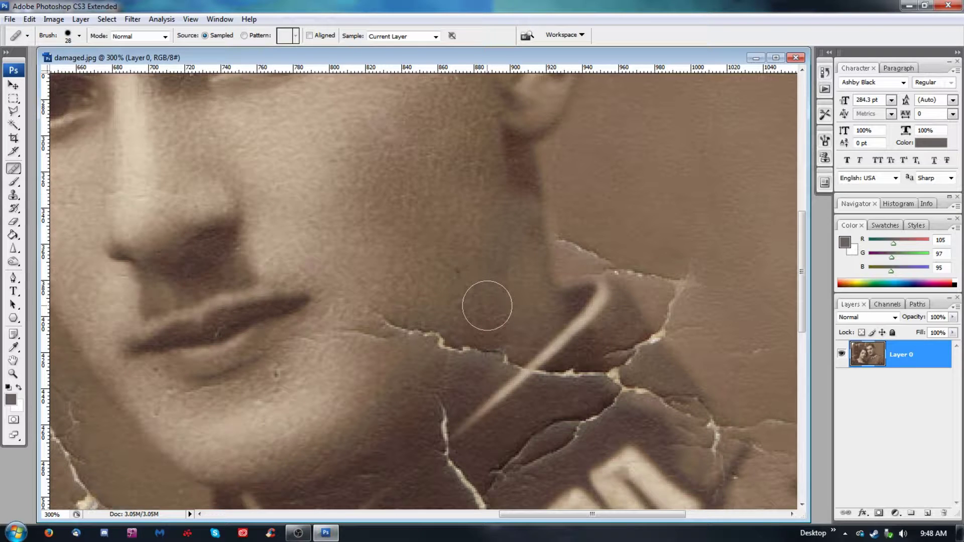
pyautogui.click(411, 436)
pyautogui.hotkey('alt', 'space')
pyautogui.moveTo(236, 411); pyautogui.dragTo(453, 461)
pyautogui.moveTo(235, 313)
pyautogui.mouseDown()
pyautogui.moveTo(306, 359)
pyautogui.moveTo(419, 475)
pyautogui.mouseUp()
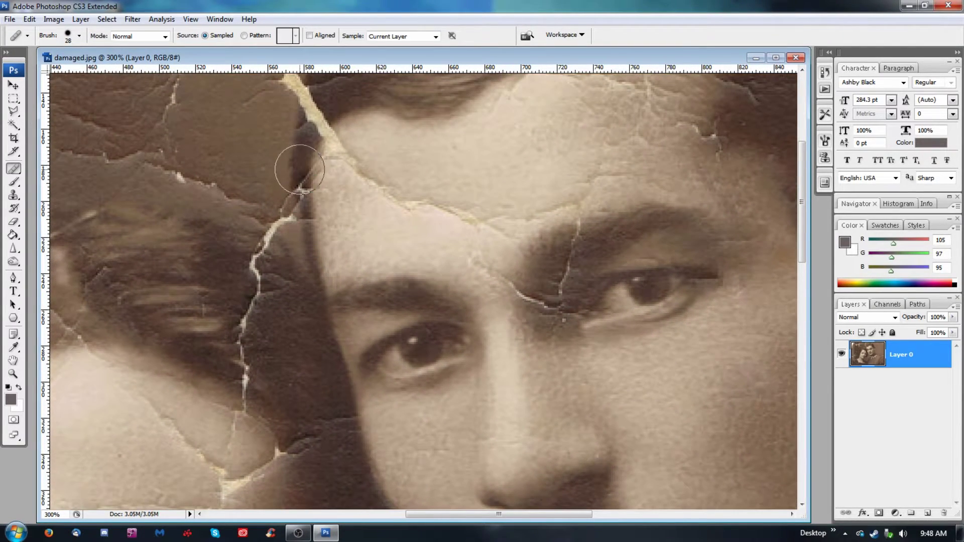
pyautogui.moveTo(304, 152); pyautogui.dragTo(324, 242)
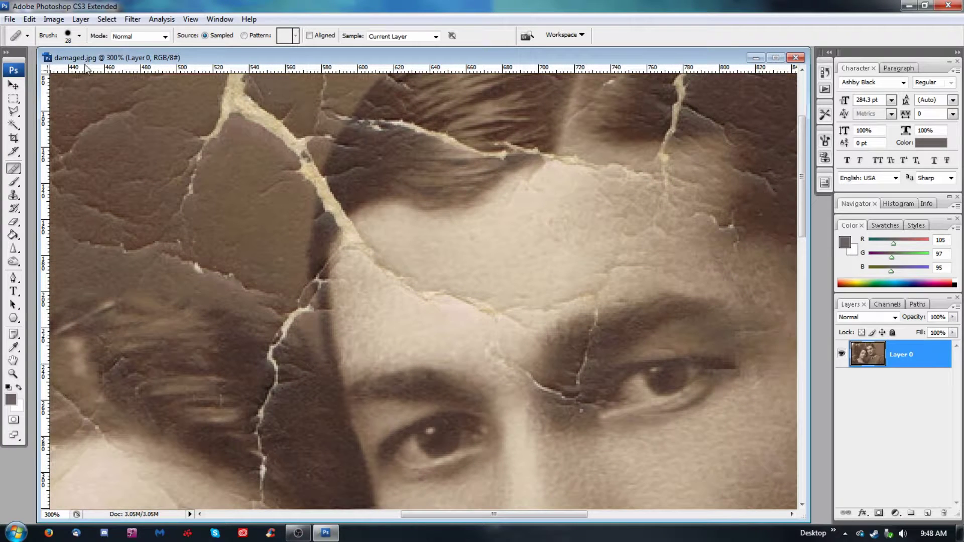
pyautogui.click(70, 36)
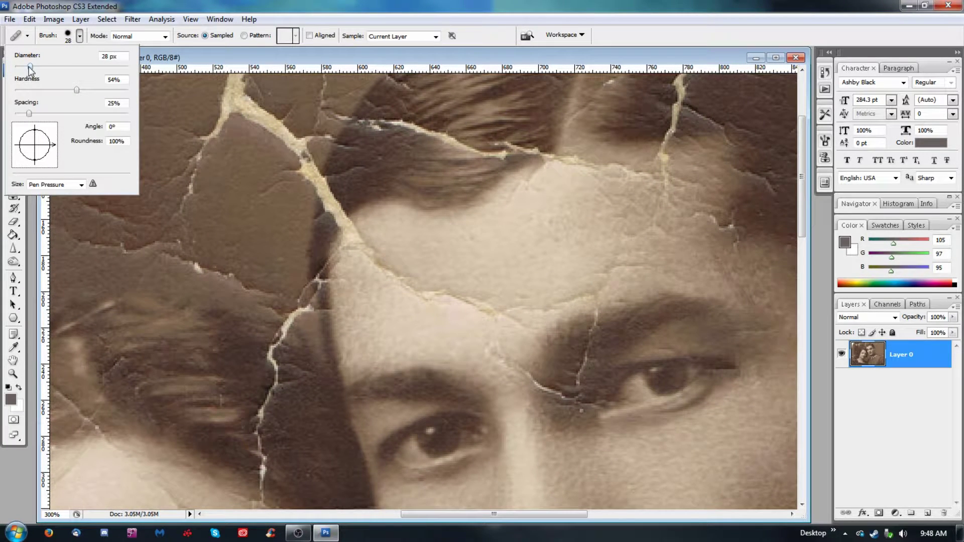
pyautogui.moveTo(27, 67); pyautogui.dragTo(22, 68)
# Try to heal the crack at the hair edge beside the man's forehead, sampling the area just above it
pyautogui.moveTo(308, 257)
pyautogui.mouseDown()
pyautogui.moveTo(309, 296)
pyautogui.moveTo(324, 317)
pyautogui.moveTo(306, 305)
pyautogui.mouseUp()
pyautogui.press('space')
pyautogui.click(406, 240)
pyautogui.click(484, 206)
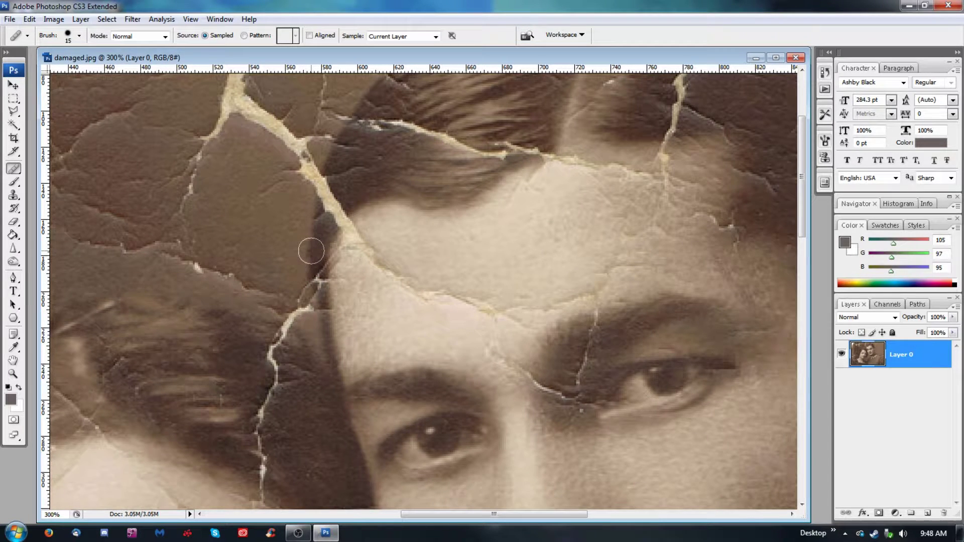
pyautogui.keyDown('alt'); pyautogui.click(307, 266); pyautogui.keyUp('alt')
pyautogui.click(315, 274)
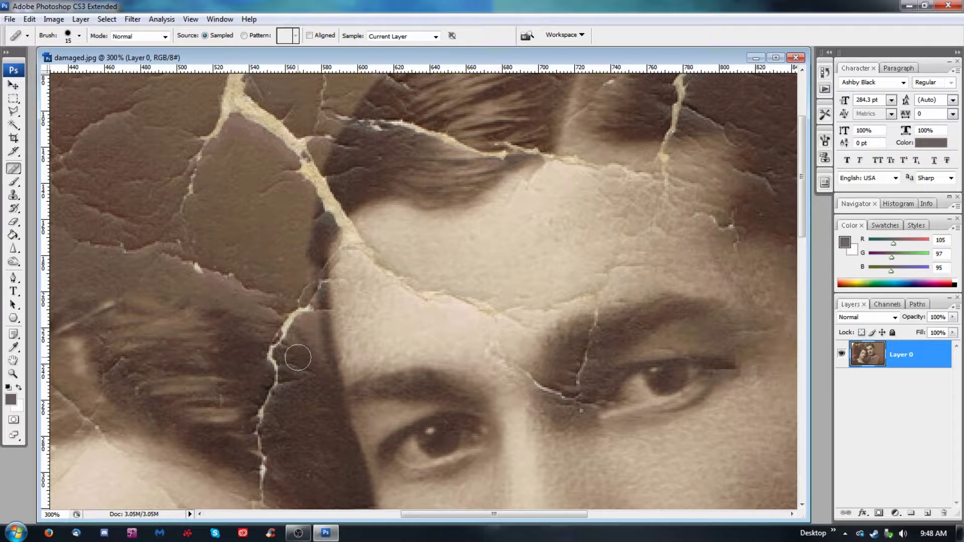
# Try healing the same hair-edge crack again with the Healing Brush hardness at 100%
pyautogui.click(79, 36)
pyautogui.moveTo(76, 90); pyautogui.dragTo(191, 89)
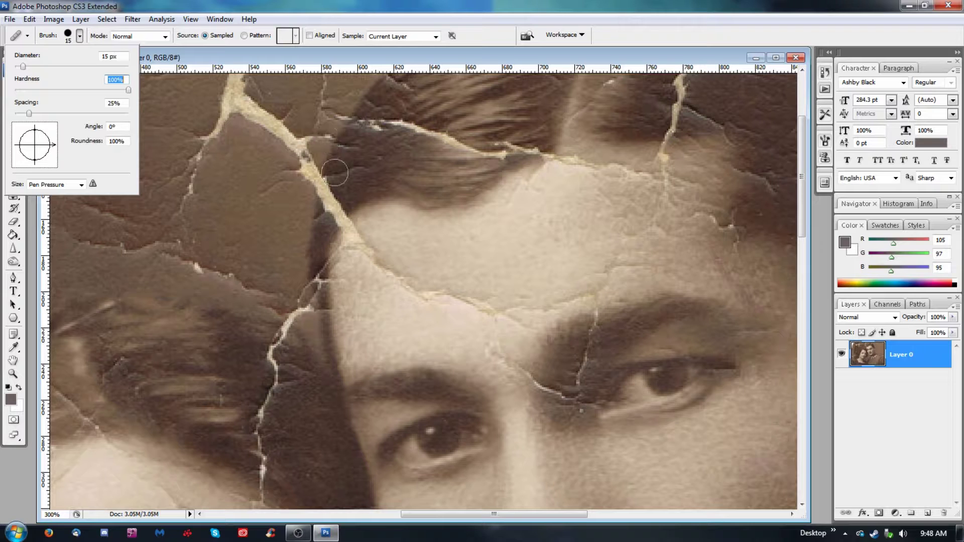
pyautogui.keyDown('alt'); pyautogui.click(312, 259); pyautogui.keyUp('alt')
pyautogui.click(315, 279)
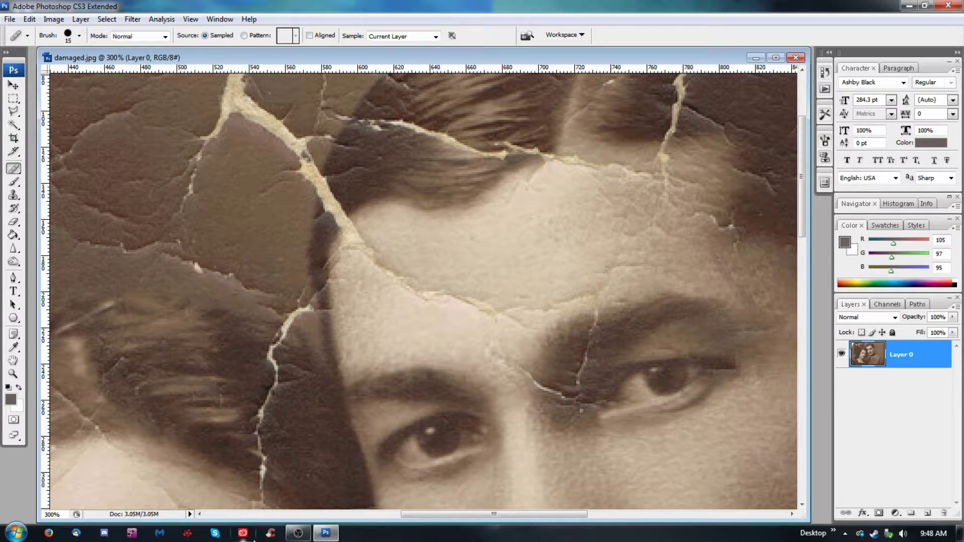
# Switch to the Clone Stamp tool and set its master diameter to 15 px
pyautogui.click(14, 195)
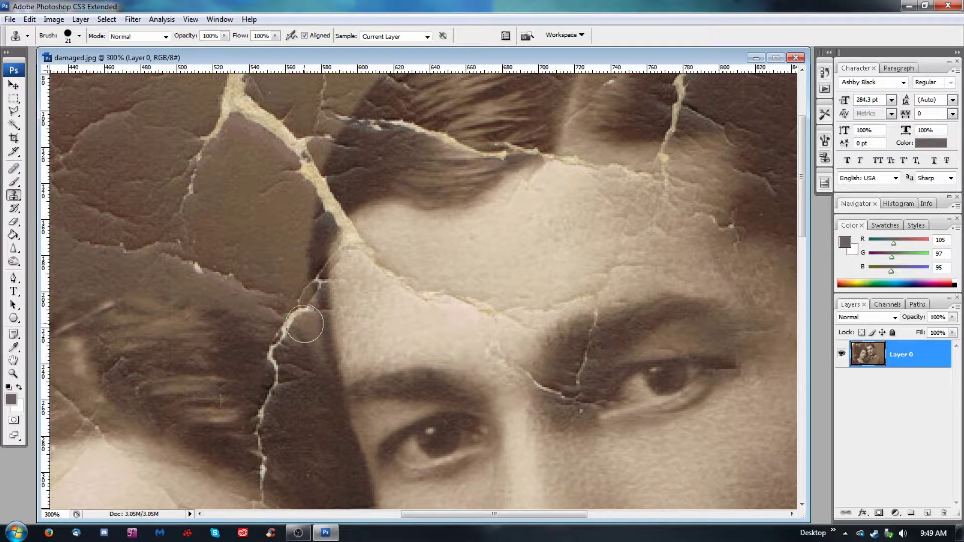
pyautogui.click(72, 39)
pyautogui.moveTo(26, 68); pyautogui.dragTo(23, 68)
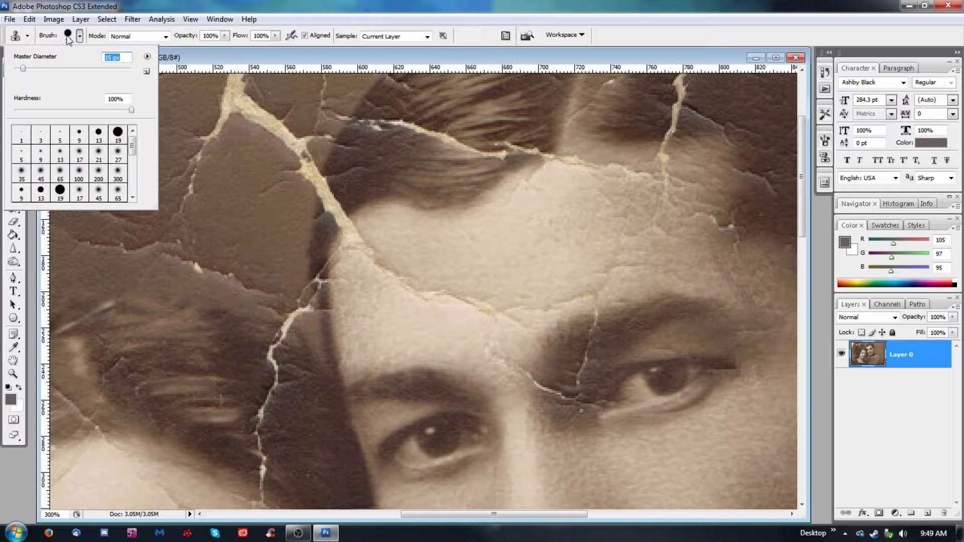
# Clone out the upper end of the crack between the woman's hair and the man's forehead, sampling the intact background above it
pyautogui.keyDown('alt'); pyautogui.click(287, 267); pyautogui.keyUp('alt')
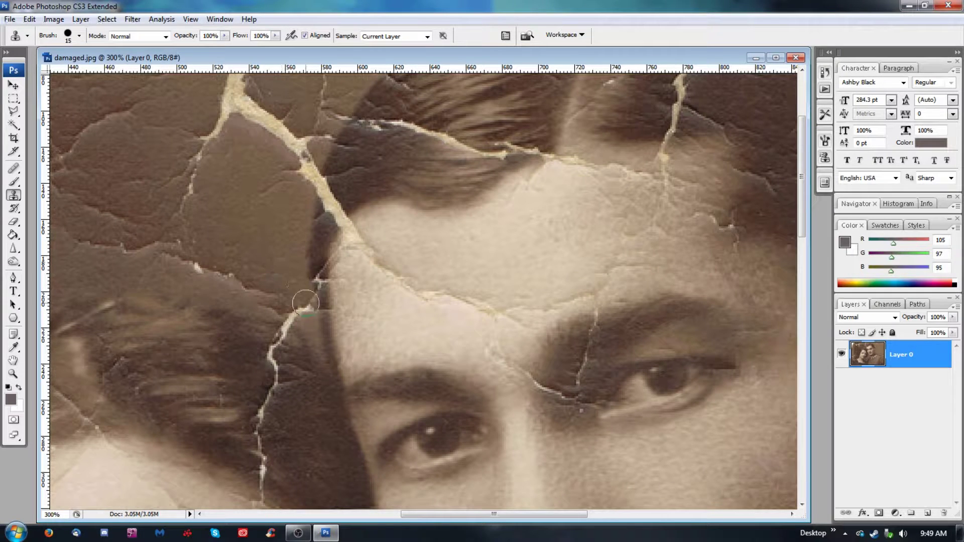
pyautogui.press('alt')
pyautogui.press('alt')
pyautogui.keyDown('alt'); pyautogui.click(285, 264); pyautogui.keyUp('alt')
pyautogui.moveTo(303, 299)
pyautogui.mouseDown()
pyautogui.moveTo(312, 338)
pyautogui.moveTo(303, 323)
pyautogui.mouseUp()
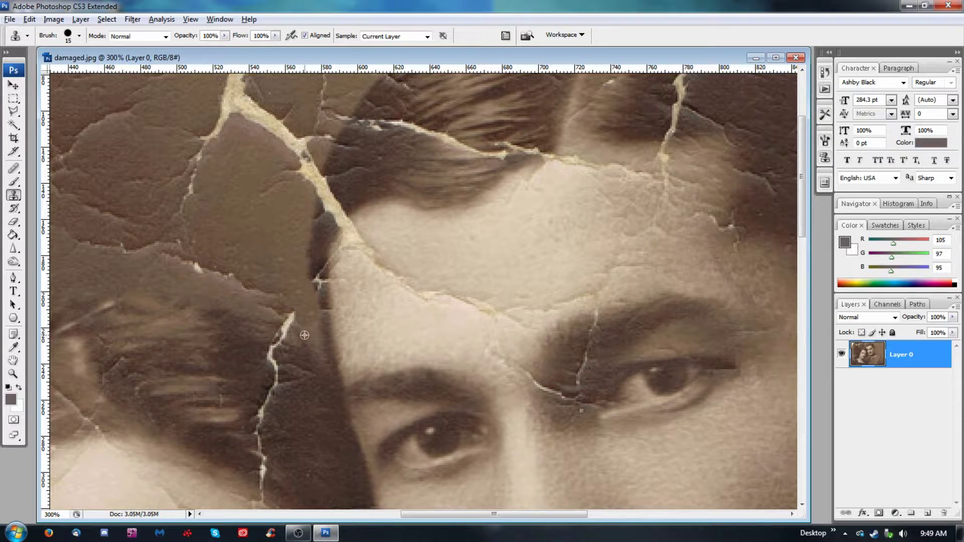
pyautogui.moveTo(295, 324); pyautogui.dragTo(292, 324)
# Clone away the next stretch of that crack down along the woman's dark hair, sampling the clean dark area beside it
pyautogui.moveTo(342, 389)
pyautogui.mouseDown()
pyautogui.moveTo(370, 290)
pyautogui.moveTo(392, 334)
pyautogui.mouseUp()
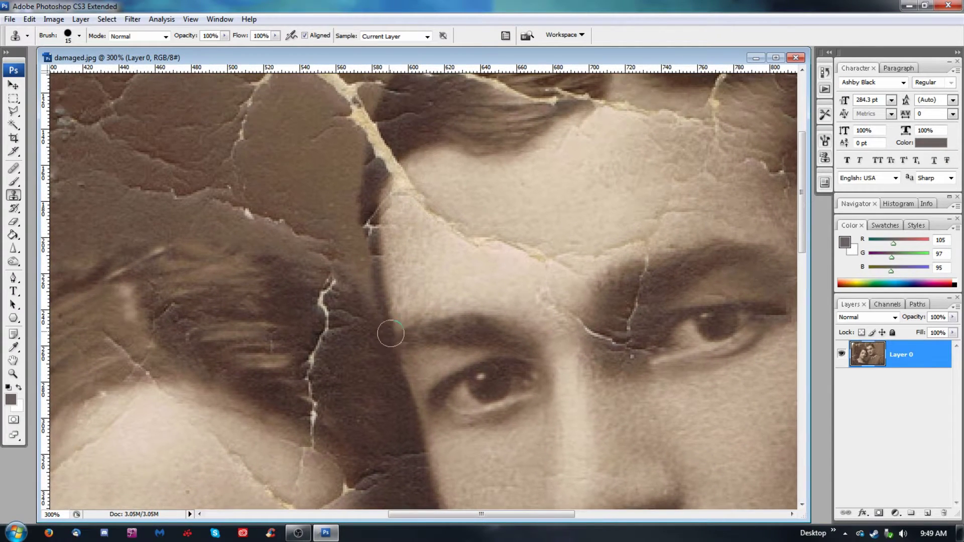
pyautogui.keyDown('alt'); pyautogui.click(345, 295); pyautogui.keyUp('alt')
pyautogui.moveTo(331, 286); pyautogui.dragTo(326, 288)
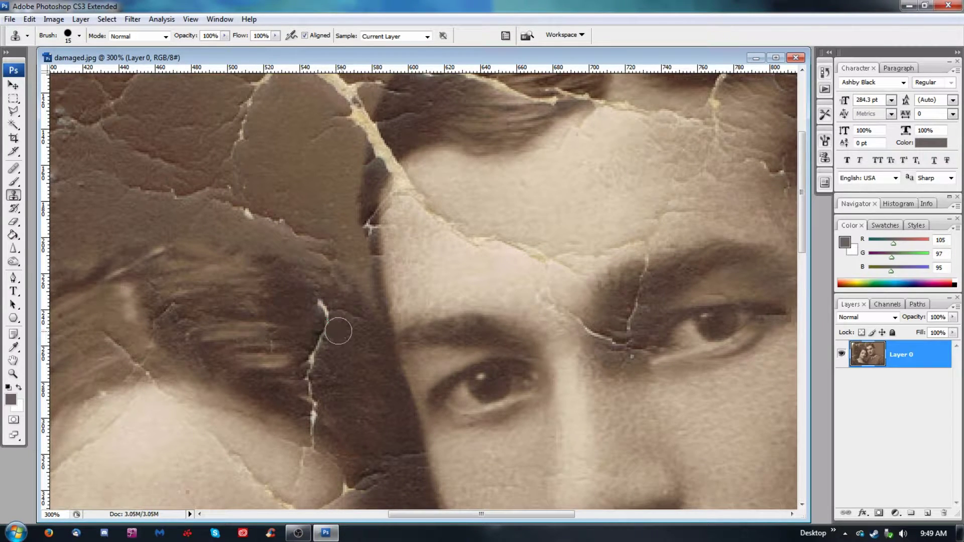
pyautogui.moveTo(327, 334); pyautogui.dragTo(332, 344)
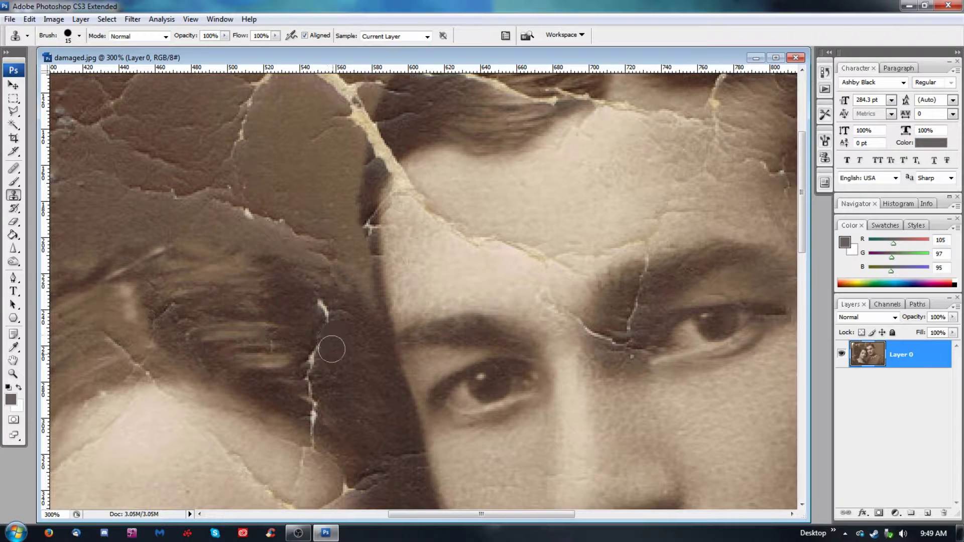
pyautogui.click(327, 318)
pyautogui.click(312, 303)
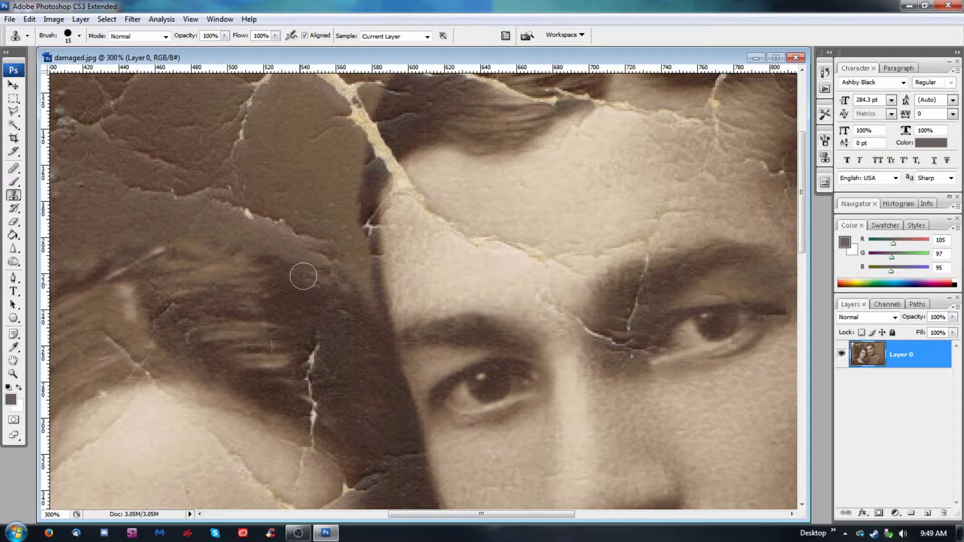
# Blend the cloned patch in the woman's dark hair with the Healing Brush, sampling the hair next to it
pyautogui.click(14, 168)
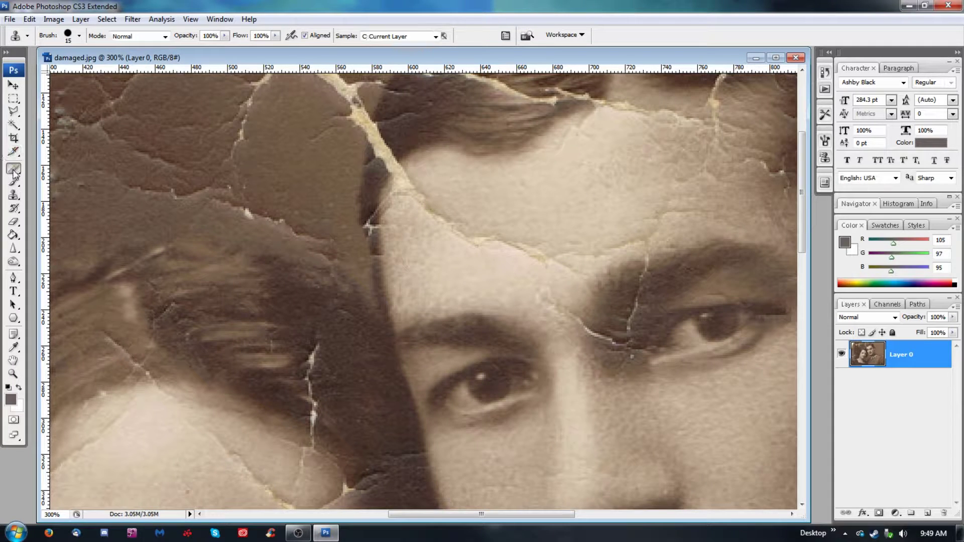
pyautogui.keyDown('alt'); pyautogui.click(286, 297); pyautogui.keyUp('alt')
pyautogui.click(310, 311)
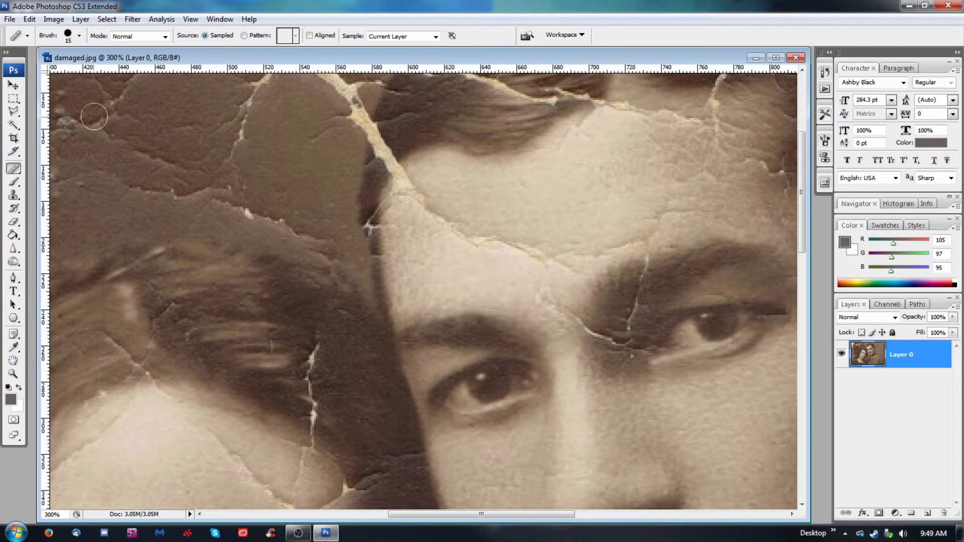
# Try the Spot Healing Brush on the cracked background beside the woman and beside the man, and undo the dabs
pyautogui.moveTo(538, 226); pyautogui.dragTo(44, 427)
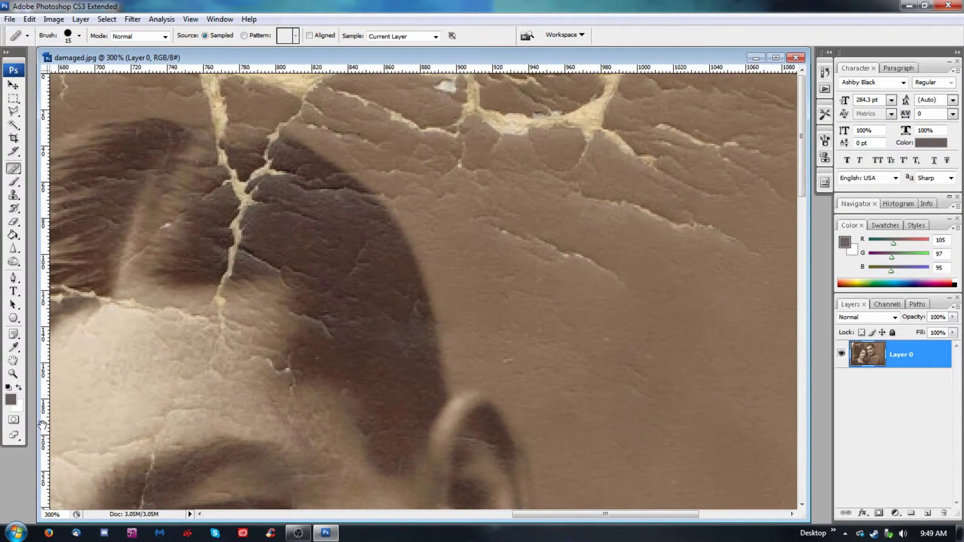
pyautogui.hotkey('ctrl', 'alt', '0')
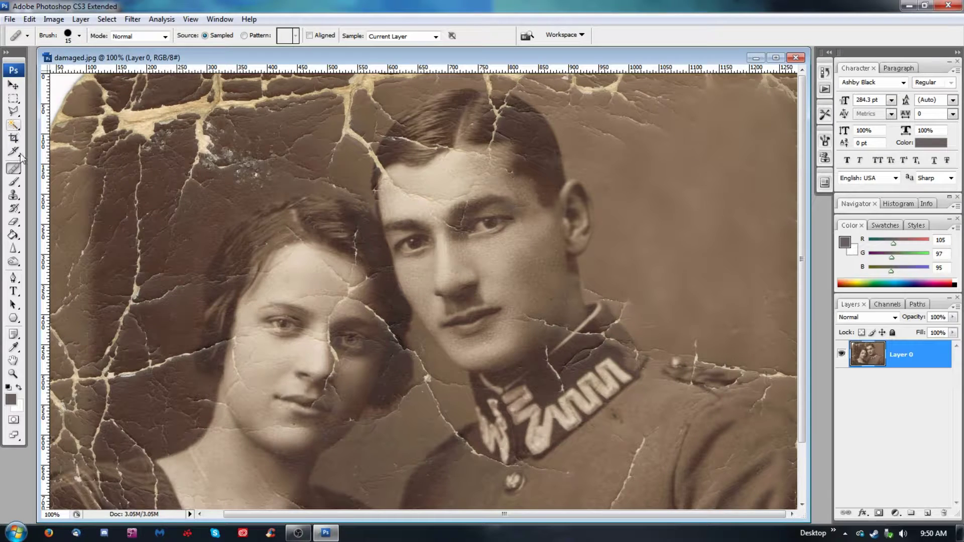
pyautogui.click(15, 171)
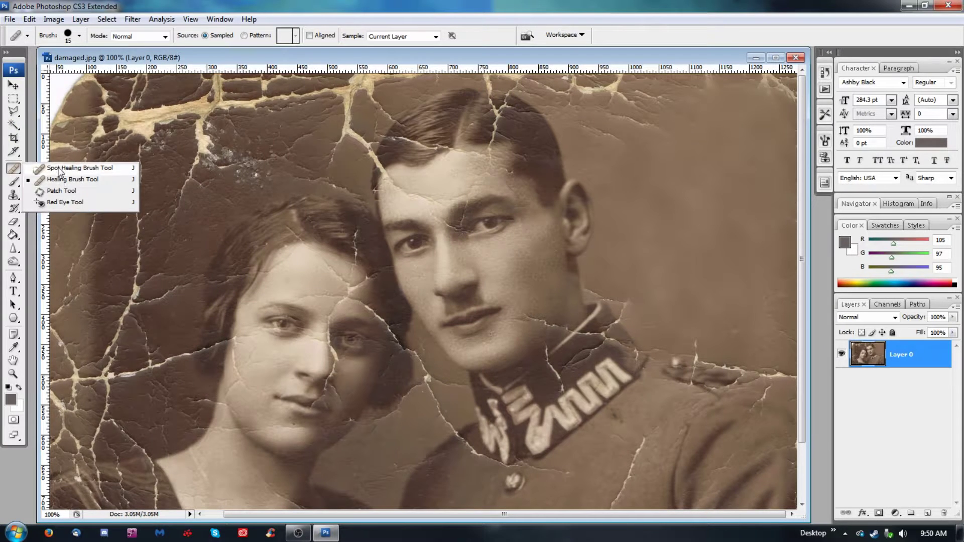
pyautogui.click(80, 166)
pyautogui.click(139, 260)
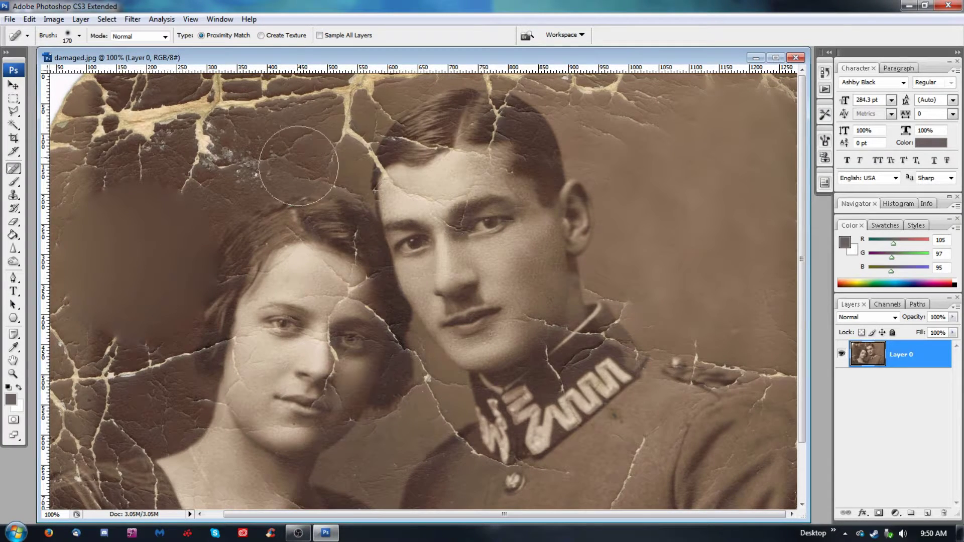
pyautogui.click(643, 128)
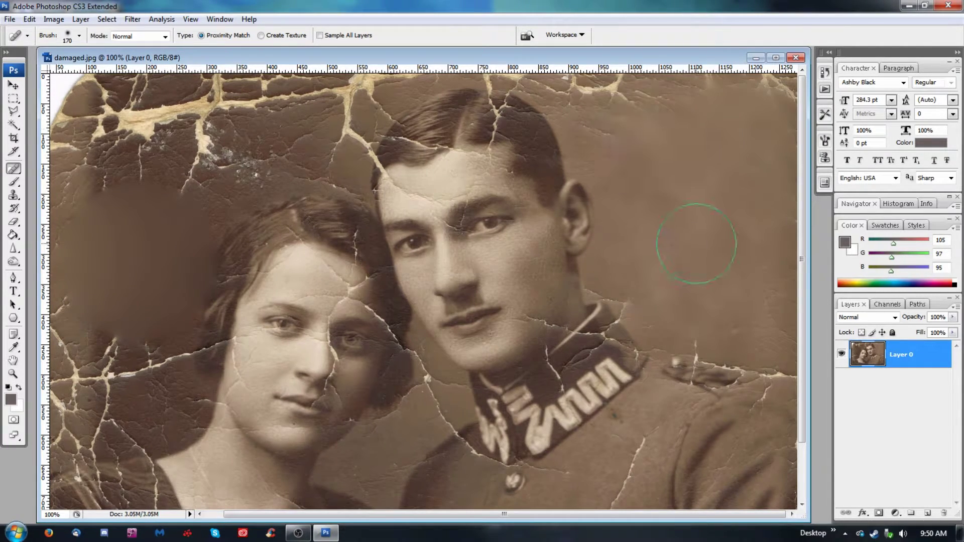
pyautogui.click(664, 126)
pyautogui.click(621, 131)
pyautogui.click(255, 196)
pyautogui.hotkey('ctrl', 'z')
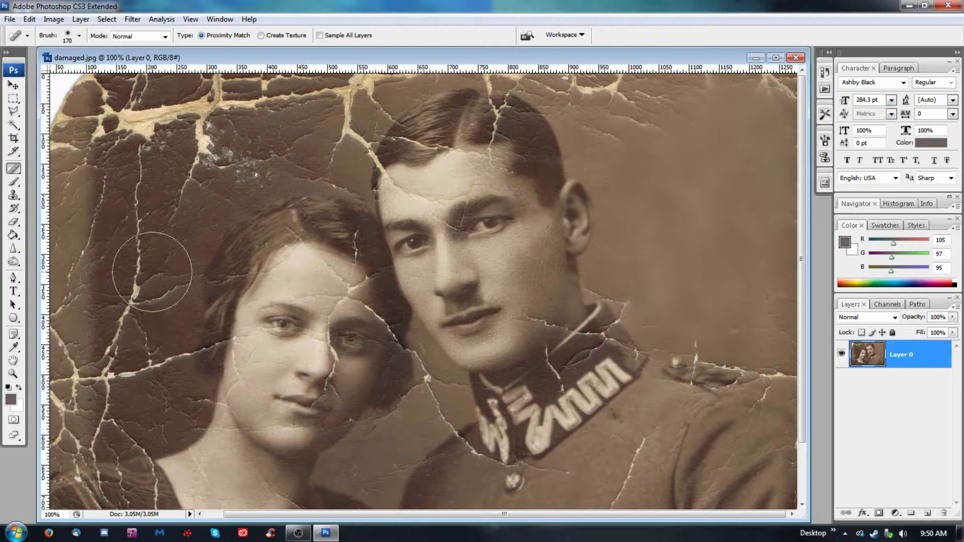
# Try spot healing the long vertical background crack and the area beside the woman's neck, undoing each attempt
pyautogui.click(148, 269)
pyautogui.hotkey('ctrl', 'z')
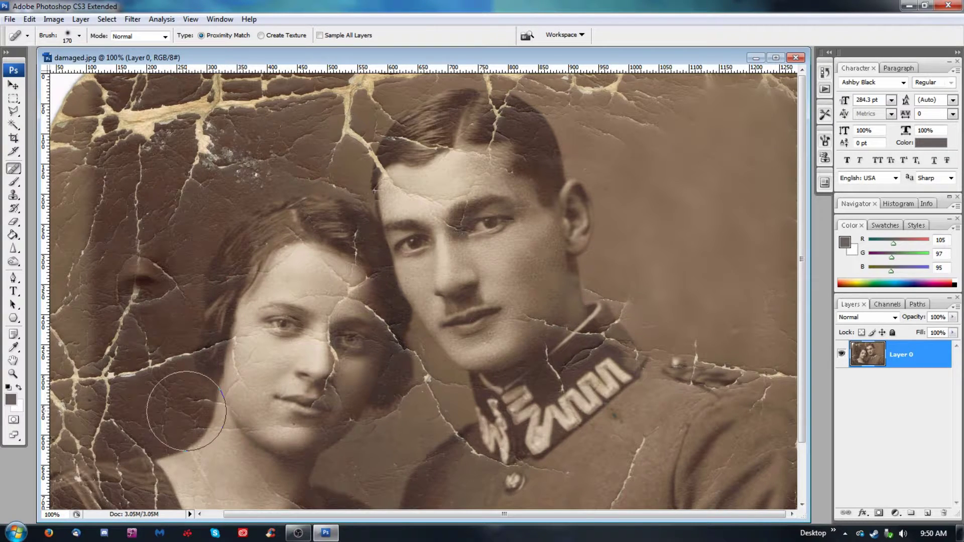
pyautogui.click(135, 287)
pyautogui.click(181, 433)
pyautogui.hotkey('ctrl', 'z')
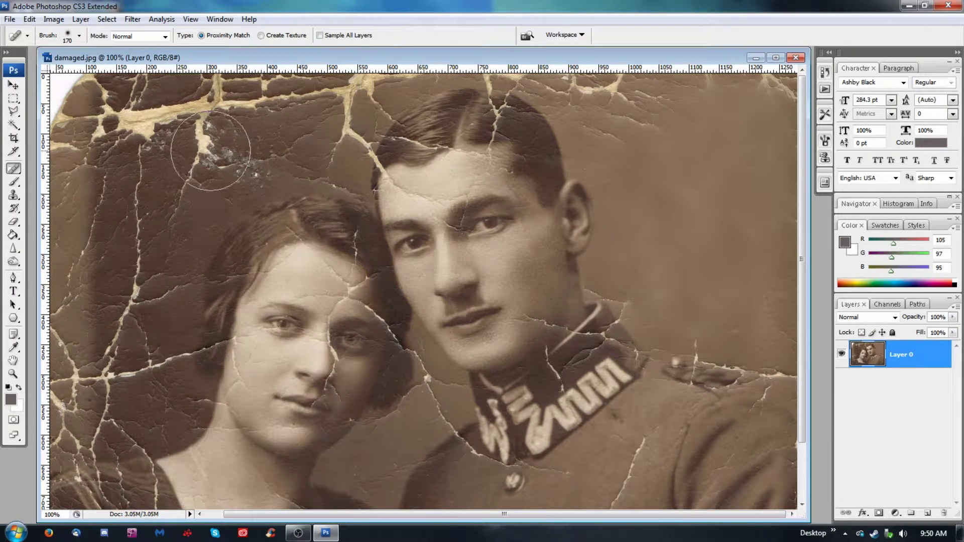
pyautogui.moveTo(233, 132); pyautogui.dragTo(206, 153)
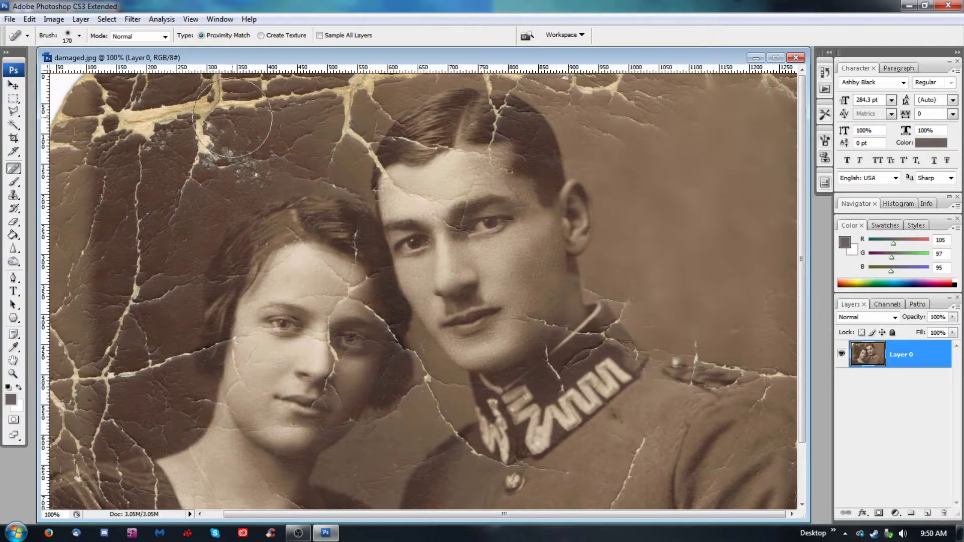
# Reduce the Spot Healing Brush diameter to 40 px for close work on the crack across the man's front hair
pyautogui.click(13, 374)
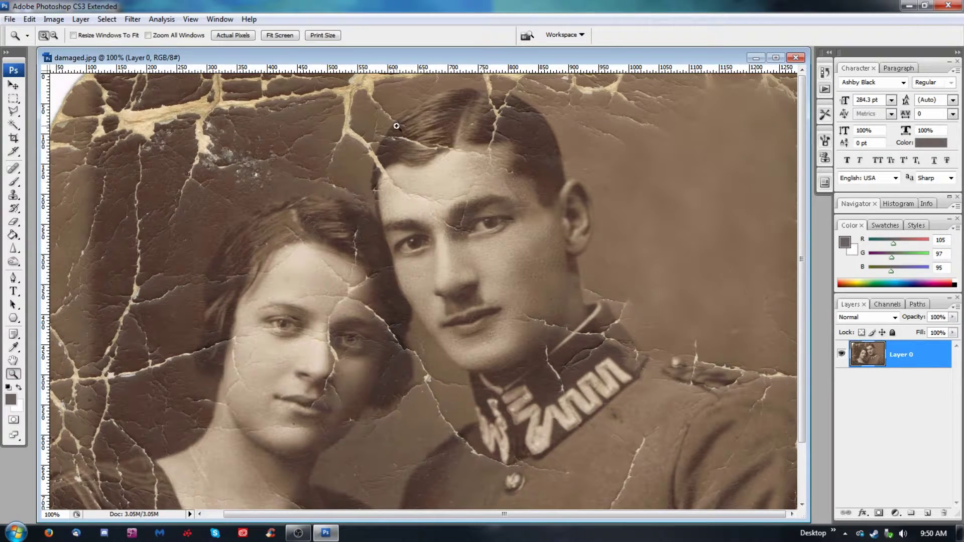
pyautogui.moveTo(434, 177); pyautogui.dragTo(438, 180)
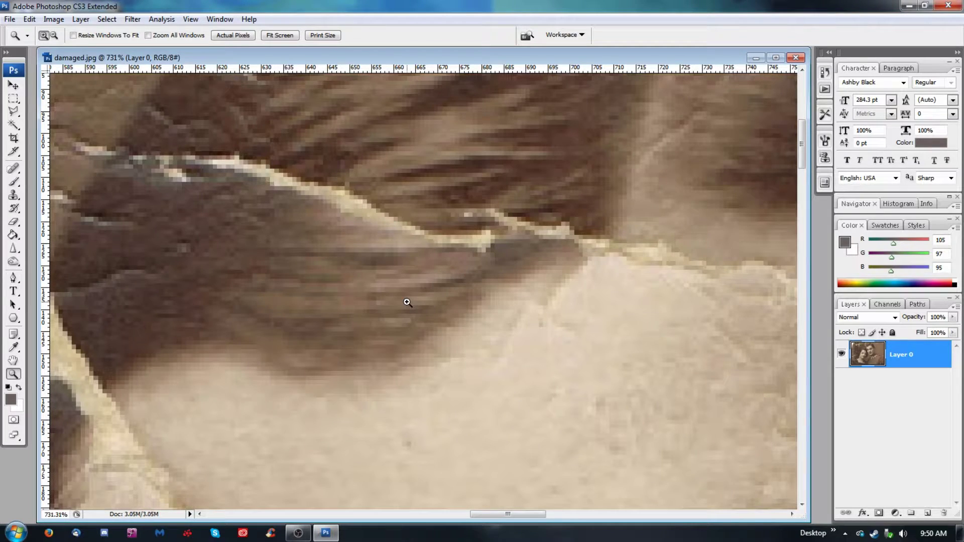
pyautogui.hotkey('ctrl', '-')
pyautogui.hotkey('ctrl', '-')
pyautogui.hotkey('ctrl', '-')
pyautogui.hotkey('ctrl', '-')
pyautogui.hotkey('ctrl', '-')
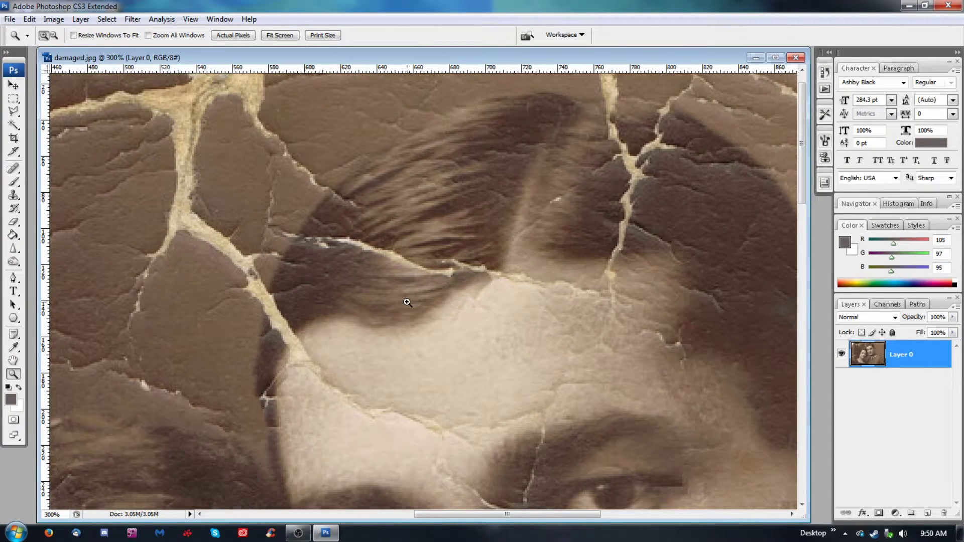
pyautogui.click(13, 168)
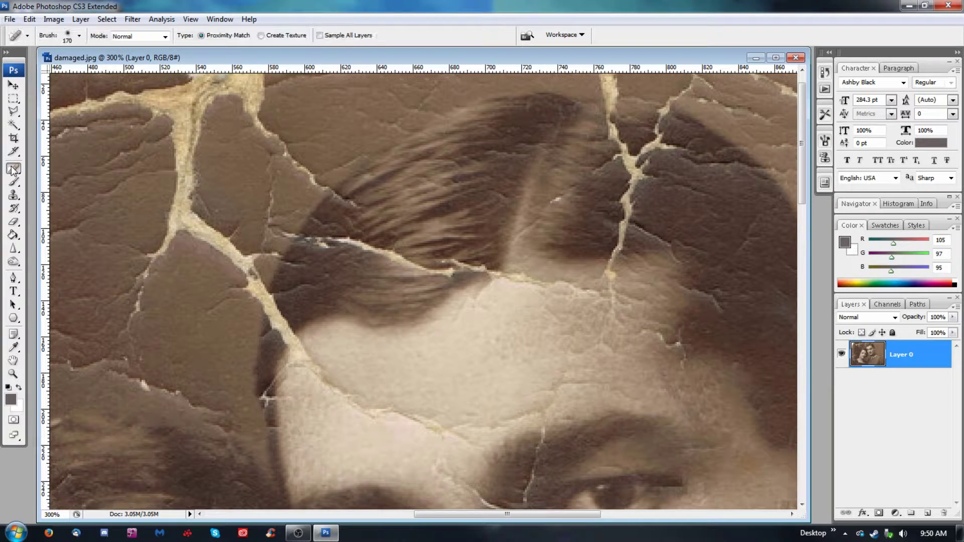
pyautogui.click(66, 36)
pyautogui.moveTo(77, 66); pyautogui.dragTo(71, 71)
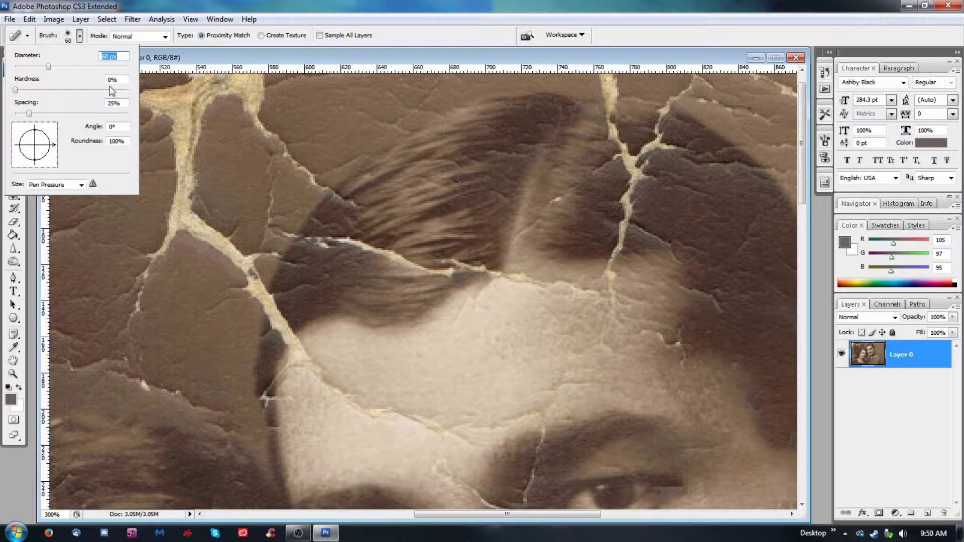
pyautogui.moveTo(48, 66); pyautogui.dragTo(37, 66)
# Try to spot-heal the crack across the man's front hair, and undo the dabs
pyautogui.click(408, 261)
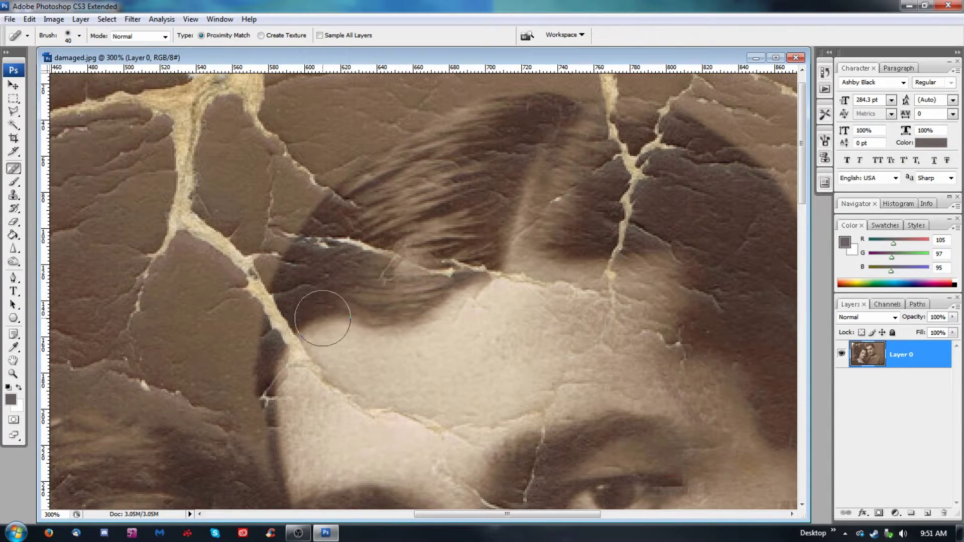
pyautogui.click(387, 251)
pyautogui.click(368, 255)
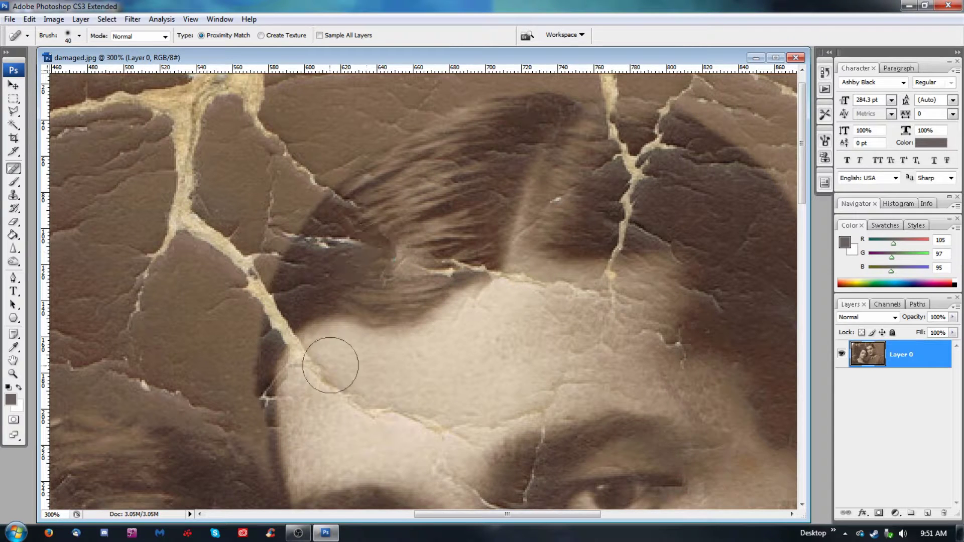
pyautogui.click(346, 245)
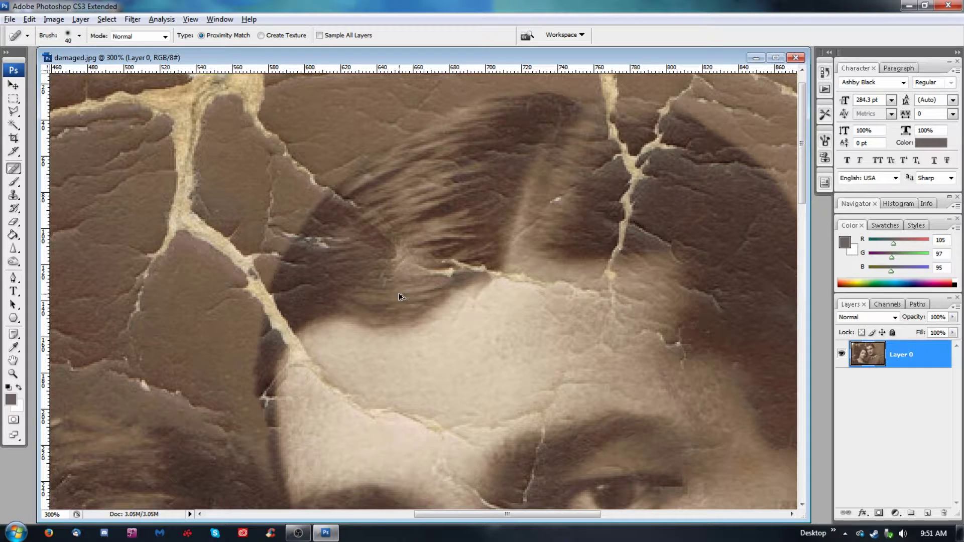
pyautogui.hotkey('ctrl', 'alt', 'z')
pyautogui.hotkey('ctrl', 'alt', 'z')
pyautogui.hotkey('ctrl', 'alt', 'z')
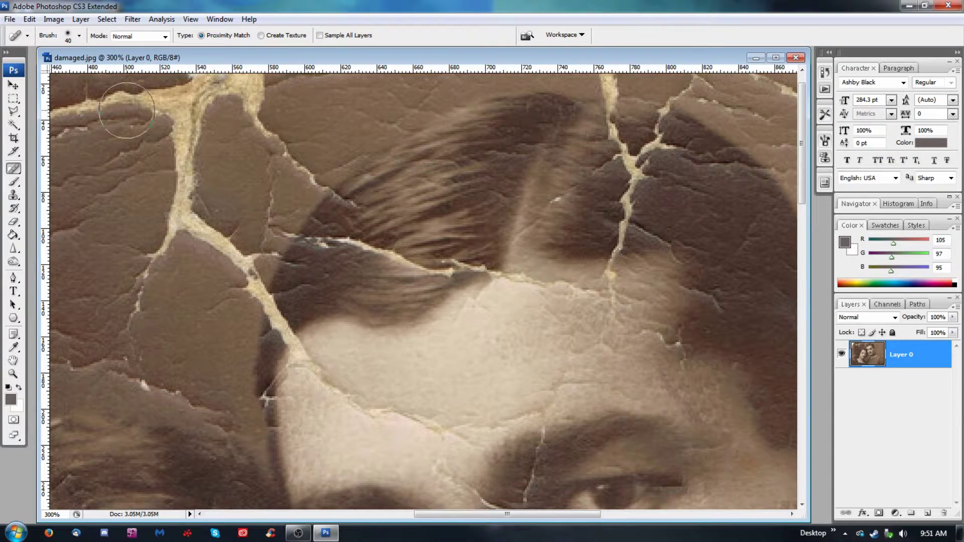
# Switch back to the Healing Brush and heal the crack in the man's front hair where it meets the forehead
pyautogui.click(14, 170)
pyautogui.click(50, 175)
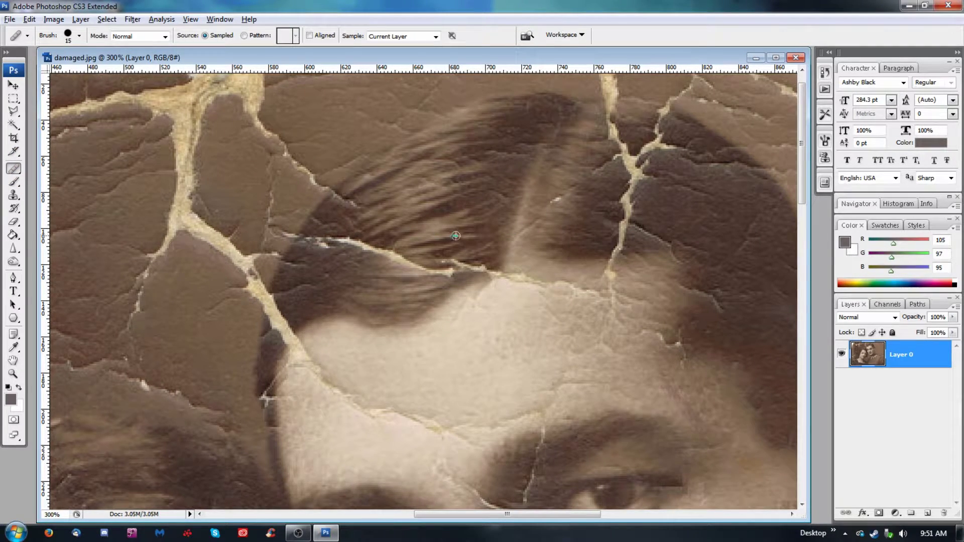
pyautogui.click(462, 267)
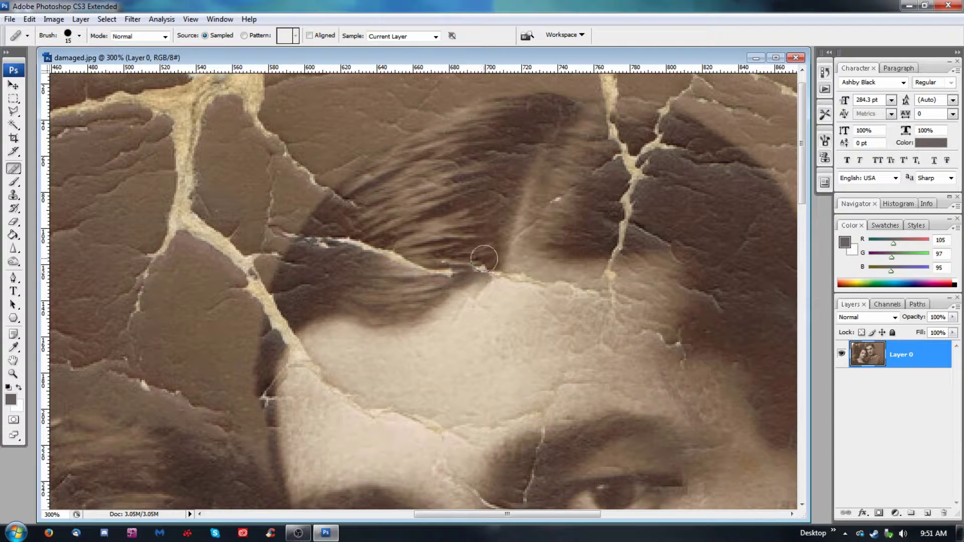
# Try to heal the middle stretch of the man's front hair crack with samples from nearby hair strands
pyautogui.keyDown('alt'); pyautogui.click(406, 242); pyautogui.keyUp('alt')
pyautogui.moveTo(436, 270); pyautogui.dragTo(447, 270)
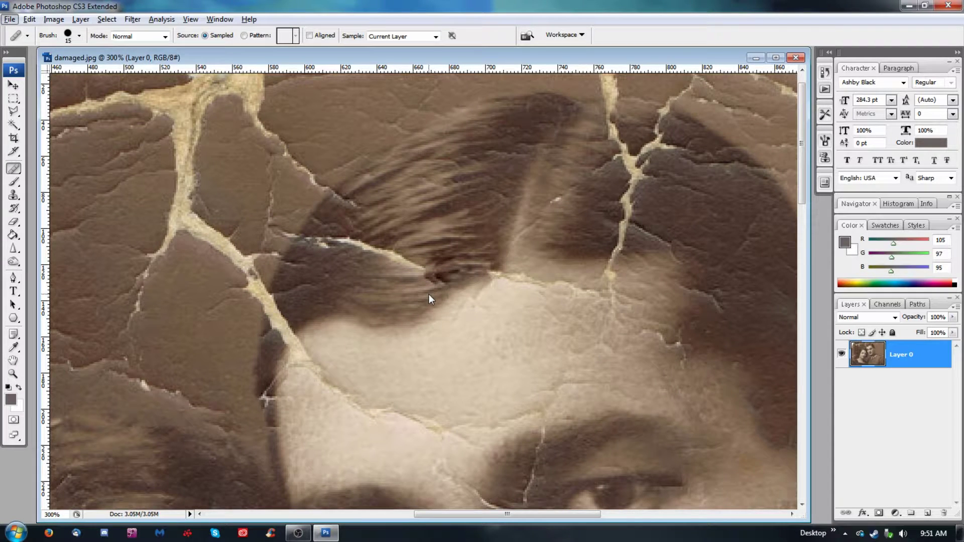
pyautogui.keyDown('alt'); pyautogui.click(464, 271); pyautogui.keyUp('alt')
pyautogui.click(423, 263)
pyautogui.click(419, 265)
pyautogui.click(415, 267)
pyautogui.click(414, 271)
pyautogui.click(405, 261)
pyautogui.press('alt')
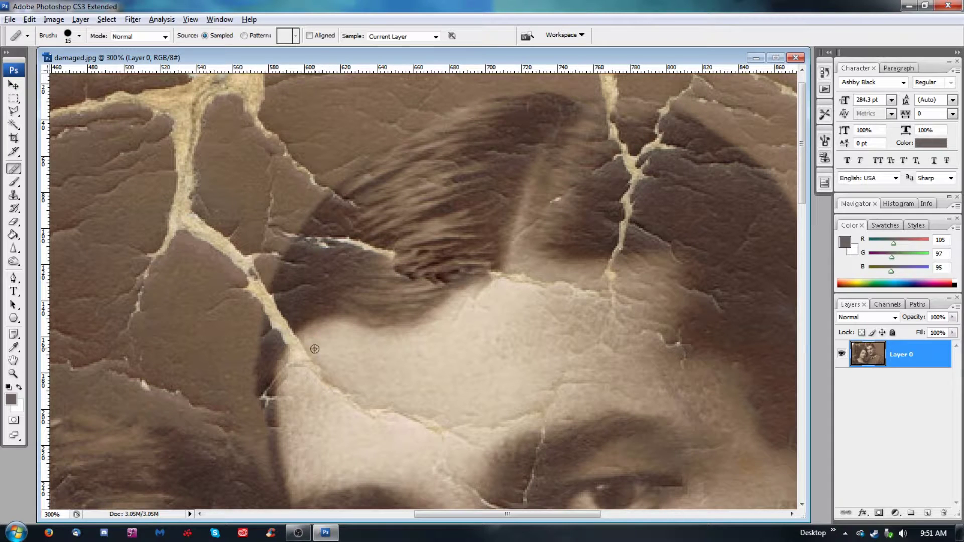
# Undo the last healing strokes on the middle stretch of the man's front hair crack
pyautogui.hotkey('ctrl', 'alt', 'z')
pyautogui.hotkey('ctrl', 'alt', 'z')
pyautogui.hotkey('ctrl', 'alt', 'z')
pyautogui.hotkey('ctrl', 'alt', 'z')
pyautogui.hotkey('ctrl', 'alt', 'z')
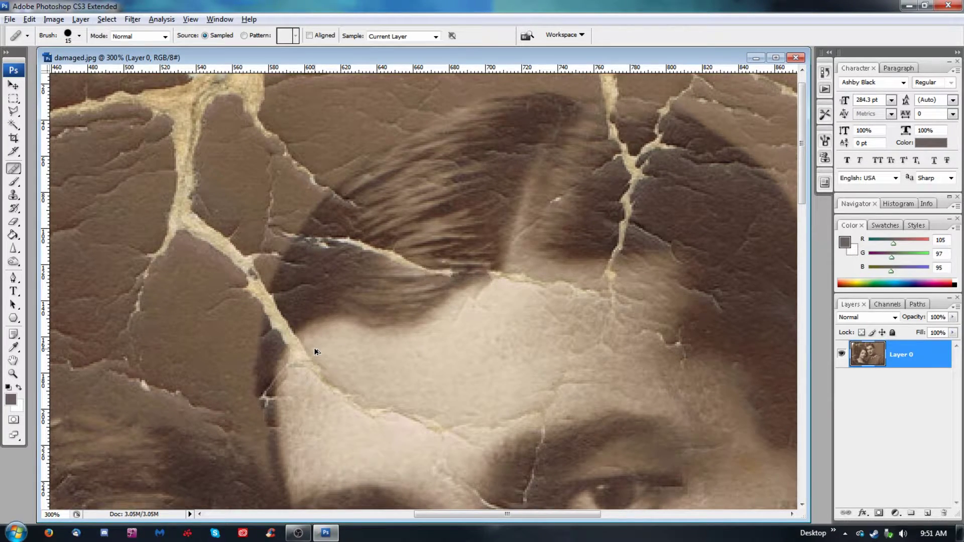
# Heal the middle stretch of the man's front hair crack again, sampling the hair strands just below it
pyautogui.click(413, 323)
pyautogui.click(427, 276)
pyautogui.click(443, 276)
pyautogui.keyDown('alt'); pyautogui.click(415, 293); pyautogui.keyUp('alt')
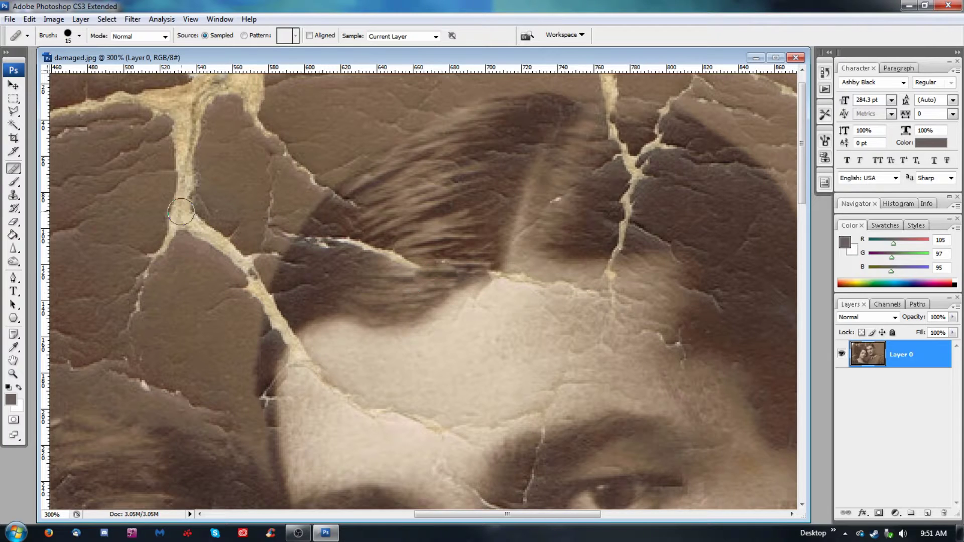
pyautogui.click(426, 269)
pyautogui.keyDown('alt'); pyautogui.click(408, 289); pyautogui.keyUp('alt')
pyautogui.click(412, 275)
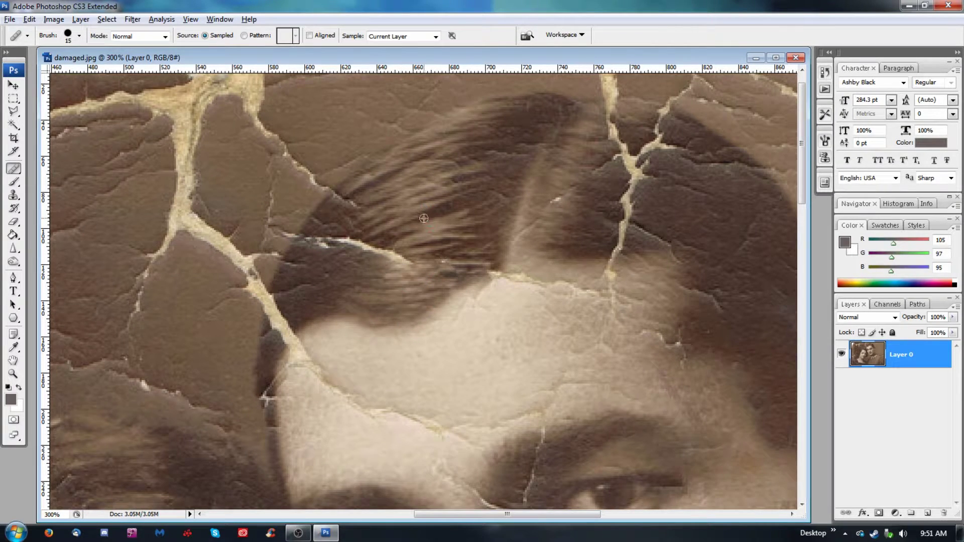
# Extend the healing along the crack toward the outer edge of the man's hair, sampling the strands just above it
pyautogui.keyDown('alt'); pyautogui.click(415, 232); pyautogui.keyUp('alt')
pyautogui.click(406, 257)
pyautogui.click(399, 258)
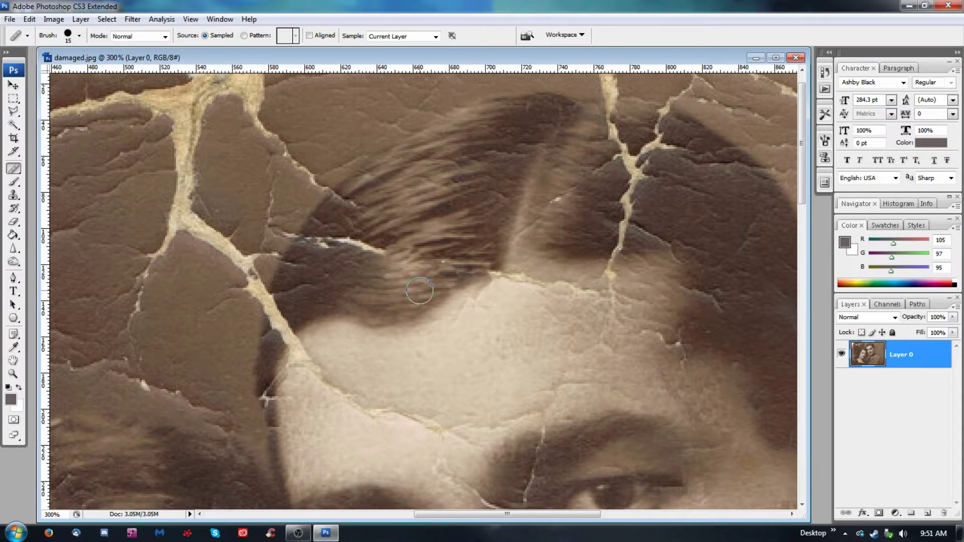
pyautogui.keyDown('alt'); pyautogui.click(410, 234); pyautogui.keyUp('alt')
pyautogui.moveTo(432, 246); pyautogui.dragTo(383, 259)
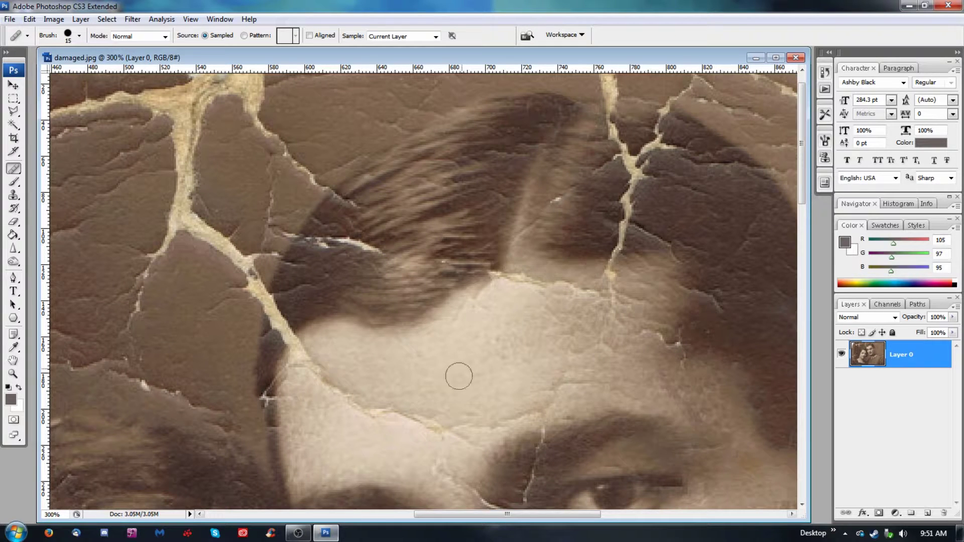
# Heal the front hair just above the man's forehead hairline, sampling the cleaner strands higher up in the wave
pyautogui.keyDown('alt'); pyautogui.click(447, 193); pyautogui.keyUp('alt')
pyautogui.moveTo(453, 252); pyautogui.dragTo(381, 275)
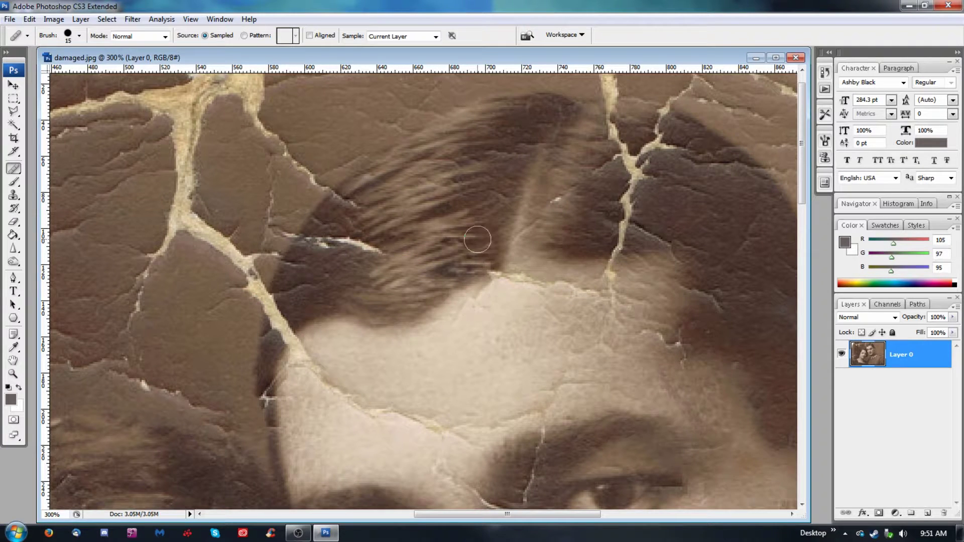
pyautogui.keyDown('alt'); pyautogui.click(433, 201); pyautogui.keyUp('alt')
pyautogui.moveTo(456, 266); pyautogui.dragTo(420, 290)
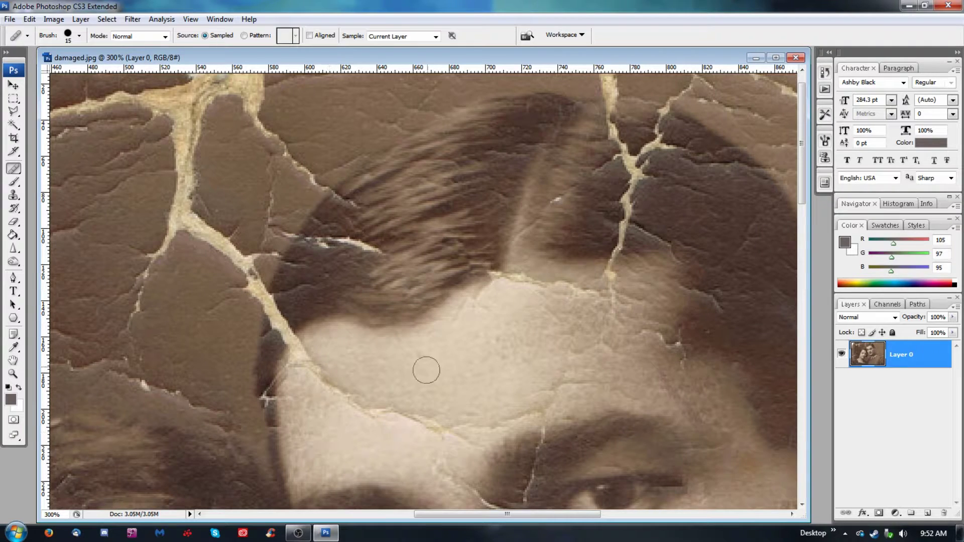
# Heal the small white crease beside the man's hair parting, sampling the hair just above it
pyautogui.moveTo(516, 287)
pyautogui.mouseDown()
pyautogui.moveTo(533, 251)
pyautogui.moveTo(361, 256)
pyautogui.moveTo(353, 325)
pyautogui.mouseUp()
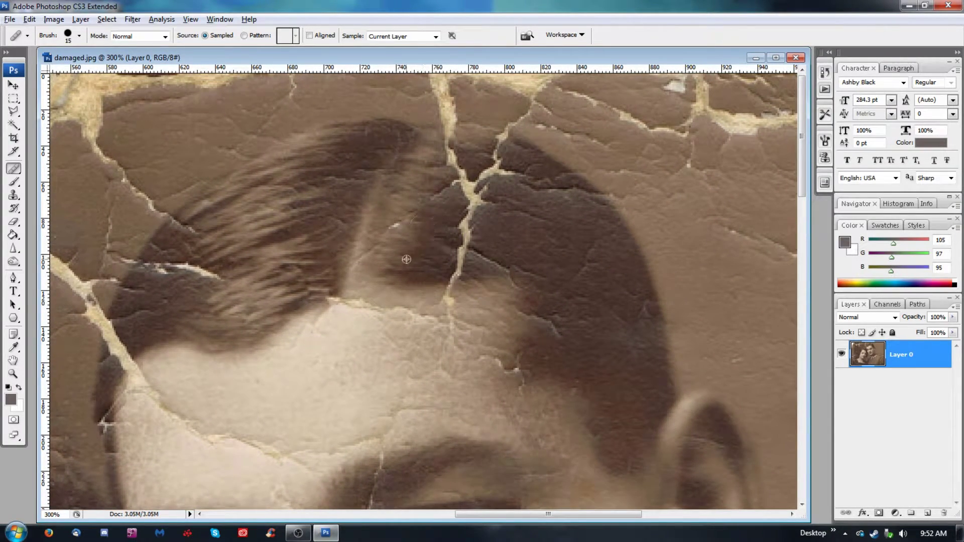
pyautogui.moveTo(387, 233); pyautogui.dragTo(404, 219)
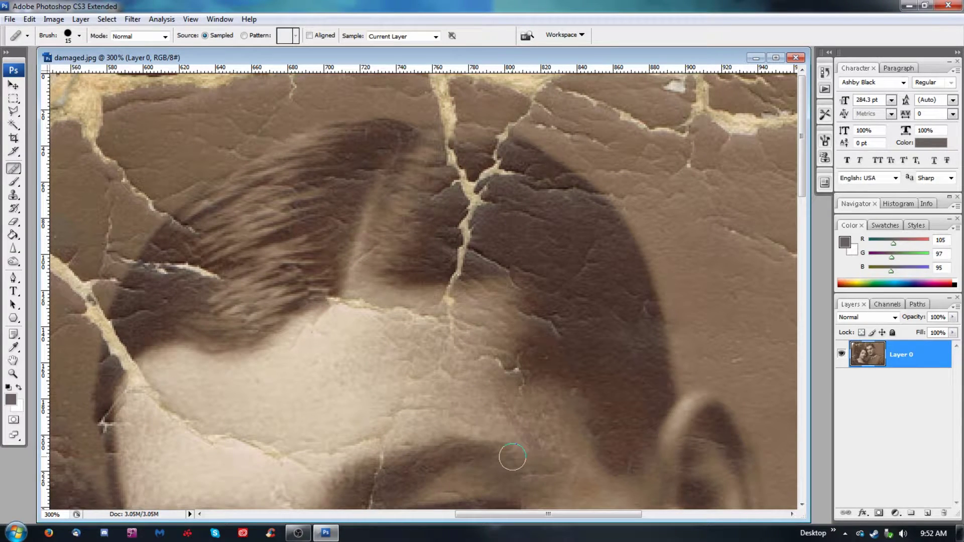
pyautogui.hotkey('ctrl', 'z')
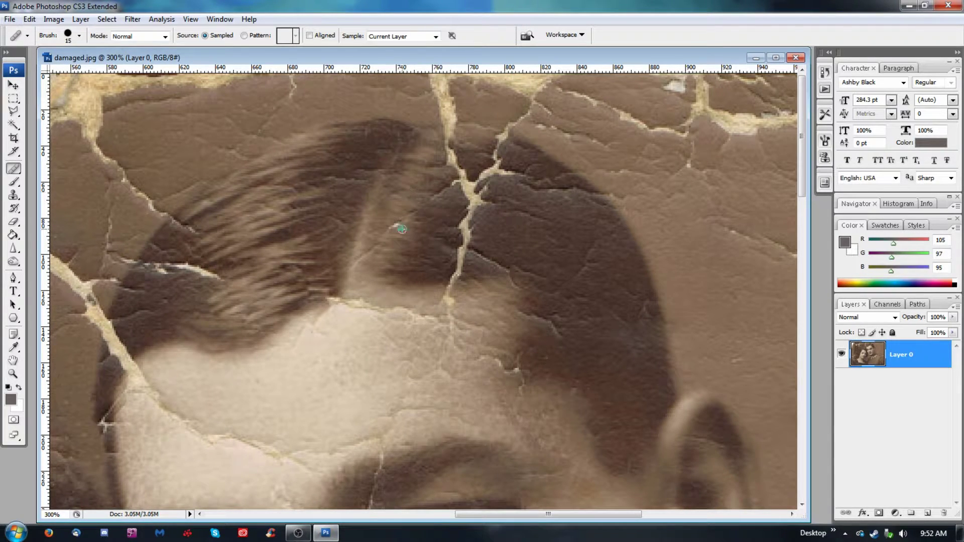
pyautogui.keyDown('alt'); pyautogui.click(405, 188); pyautogui.keyUp('alt')
pyautogui.moveTo(400, 219); pyautogui.dragTo(426, 212)
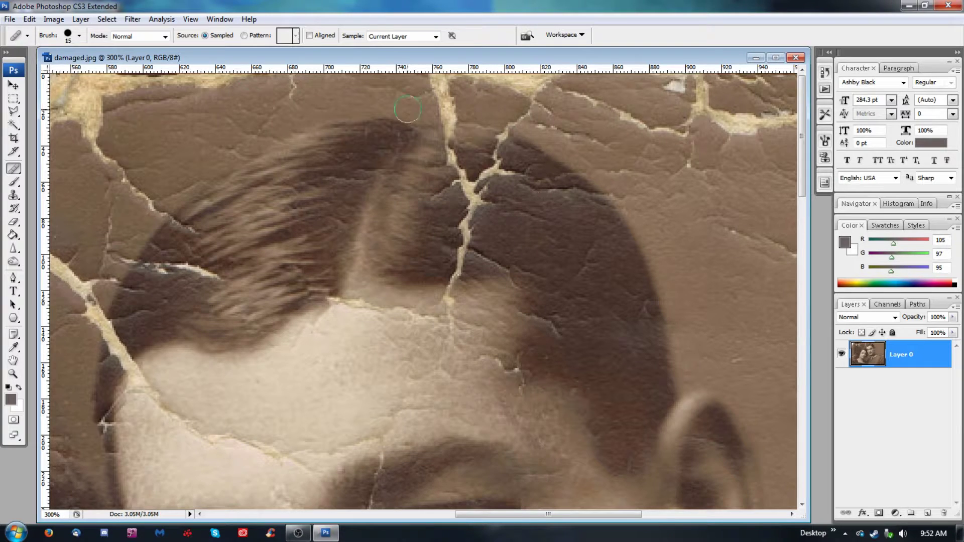
# Try to heal the inner end of the white crack in the man's outer side hair with samples from strands above it
pyautogui.press('space')
pyautogui.moveTo(280, 286); pyautogui.dragTo(432, 288)
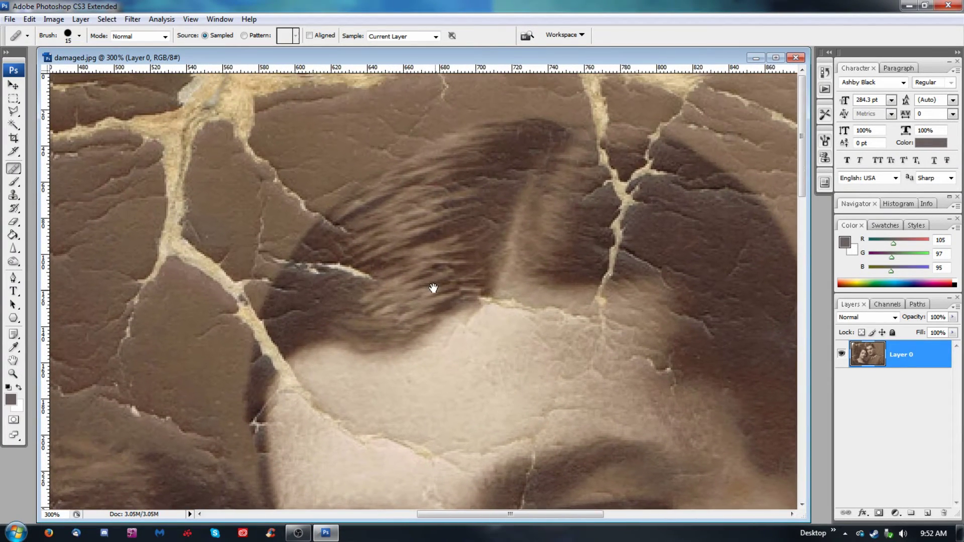
pyautogui.keyDown('alt'); pyautogui.click(412, 252); pyautogui.keyUp('alt')
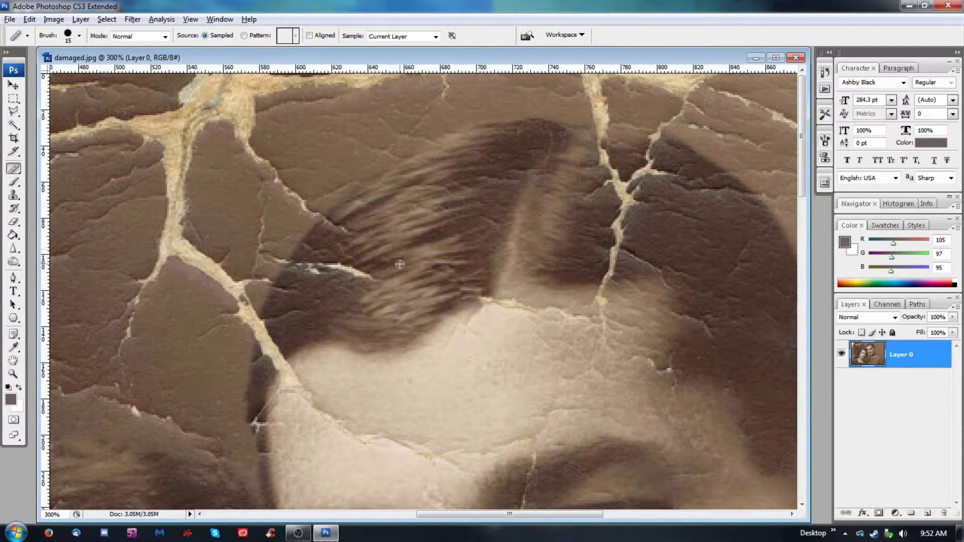
pyautogui.keyDown('alt'); pyautogui.click(377, 252); pyautogui.keyUp('alt')
pyautogui.moveTo(371, 267); pyautogui.dragTo(351, 286)
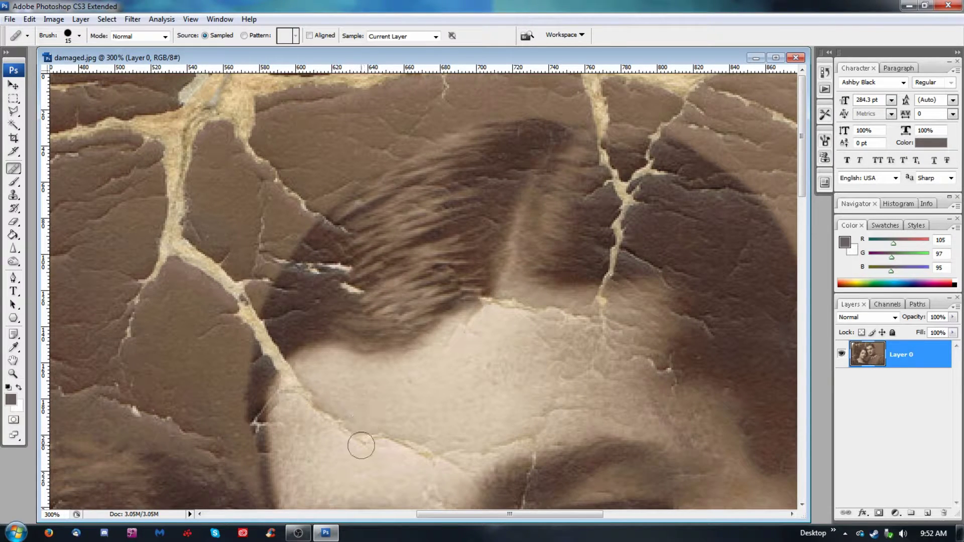
pyautogui.press('alt')
pyautogui.scroll(-1, 390, 265)
pyautogui.scroll(1, 394, 272)
pyautogui.hotkey('ctrl', 'alt', 'z')
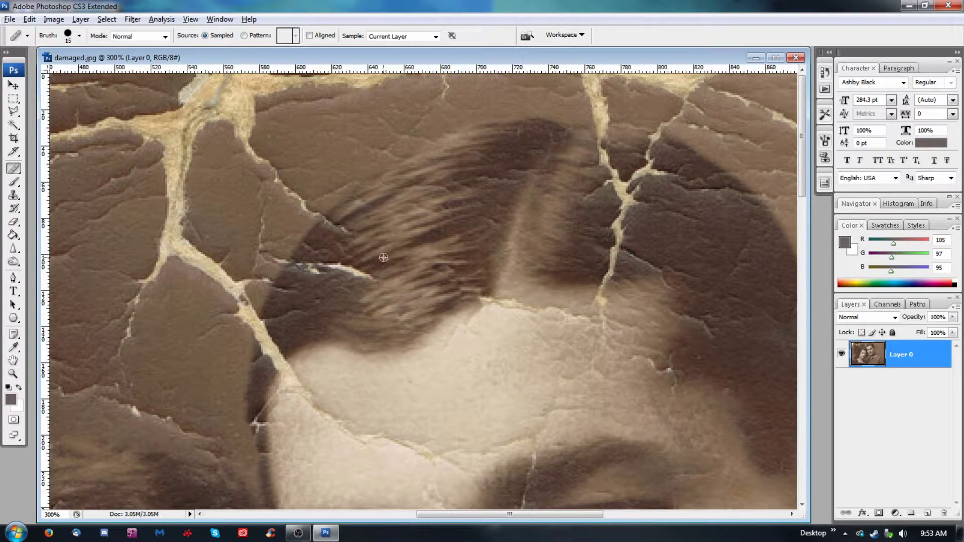
# Try other nearby hair strands as samples for healing the inner end of the white side-hair crack
pyautogui.keyDown('alt'); pyautogui.click(384, 258); pyautogui.keyUp('alt')
pyautogui.moveTo(383, 273)
pyautogui.mouseDown()
pyautogui.moveTo(359, 290)
pyautogui.moveTo(371, 324)
pyautogui.mouseUp()
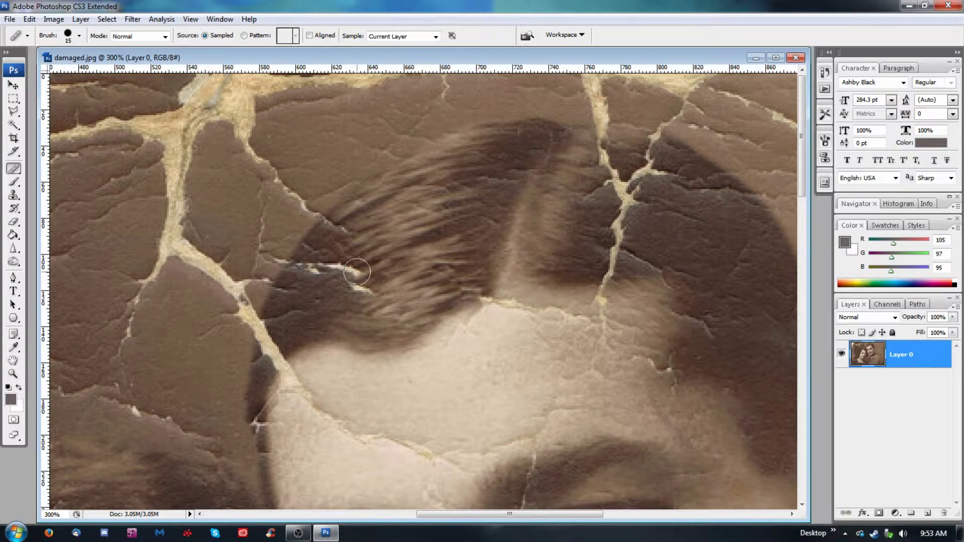
pyautogui.hotkey('ctrl', 'z')
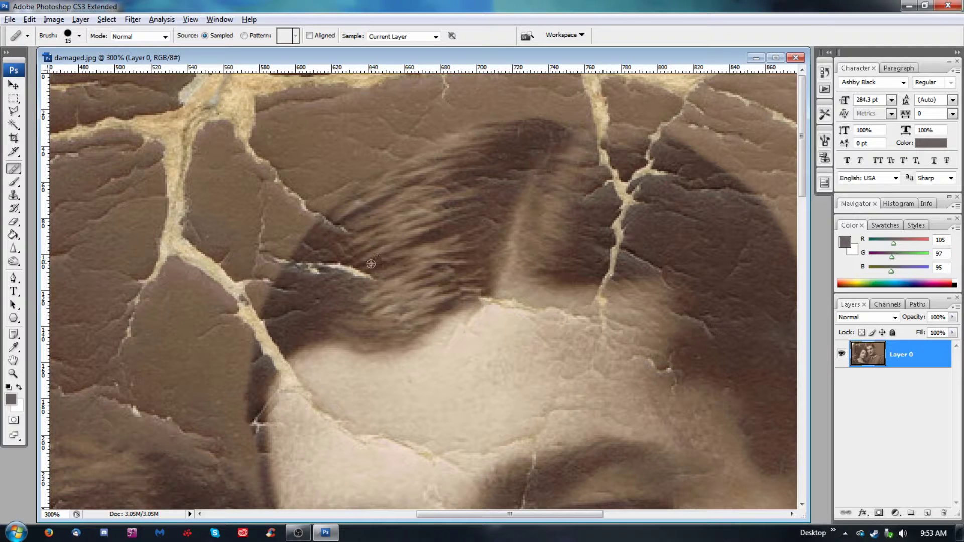
pyautogui.keyDown('alt'); pyautogui.click(405, 257); pyautogui.keyUp('alt')
pyautogui.keyDown('alt'); pyautogui.click(422, 225); pyautogui.keyUp('alt')
pyautogui.moveTo(377, 274); pyautogui.dragTo(364, 280)
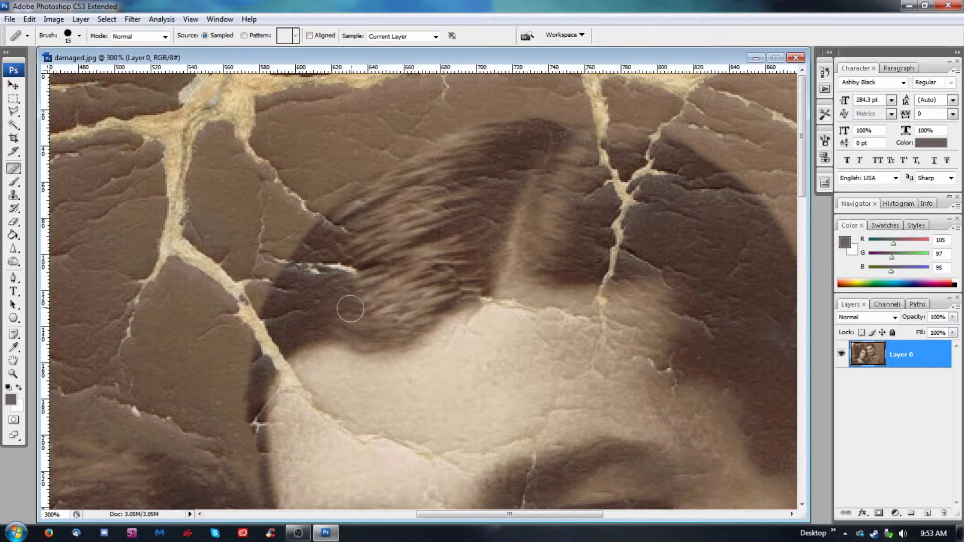
pyautogui.hotkey('ctrl', 'z')
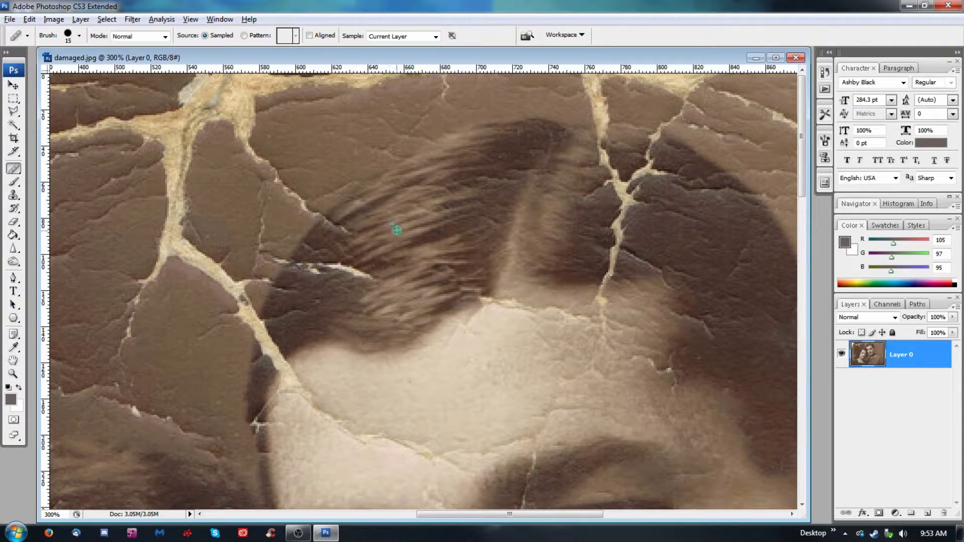
# Heal the inner end of the white side-hair crack from strands just above it, and smooth the dark hair near the parting
pyautogui.keyDown('alt'); pyautogui.click(388, 239); pyautogui.keyUp('alt')
pyautogui.moveTo(389, 264); pyautogui.dragTo(365, 276)
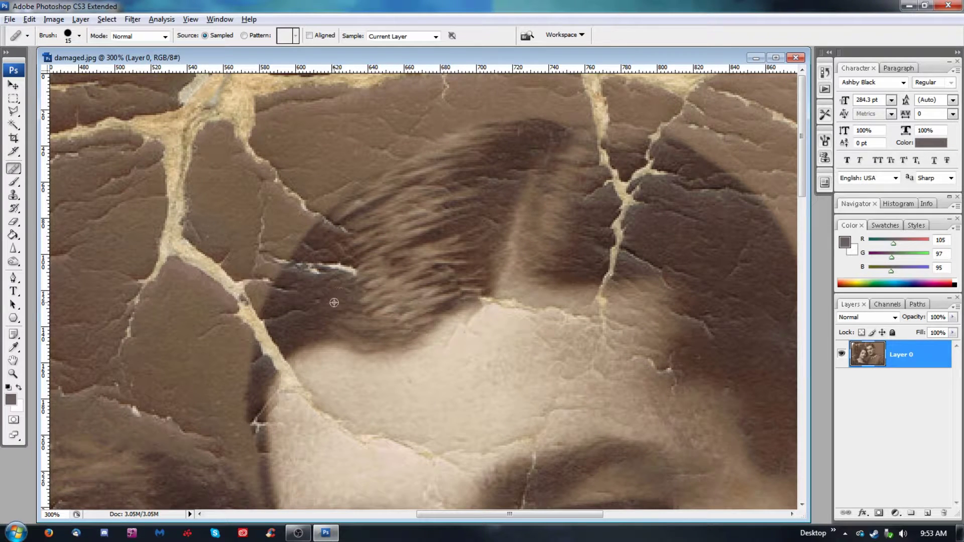
pyautogui.press('alt')
pyautogui.keyDown('alt'); pyautogui.click(511, 146); pyautogui.keyUp('alt')
pyautogui.moveTo(515, 171)
pyautogui.mouseDown()
pyautogui.moveTo(507, 185)
pyautogui.moveTo(483, 189)
pyautogui.mouseUp()
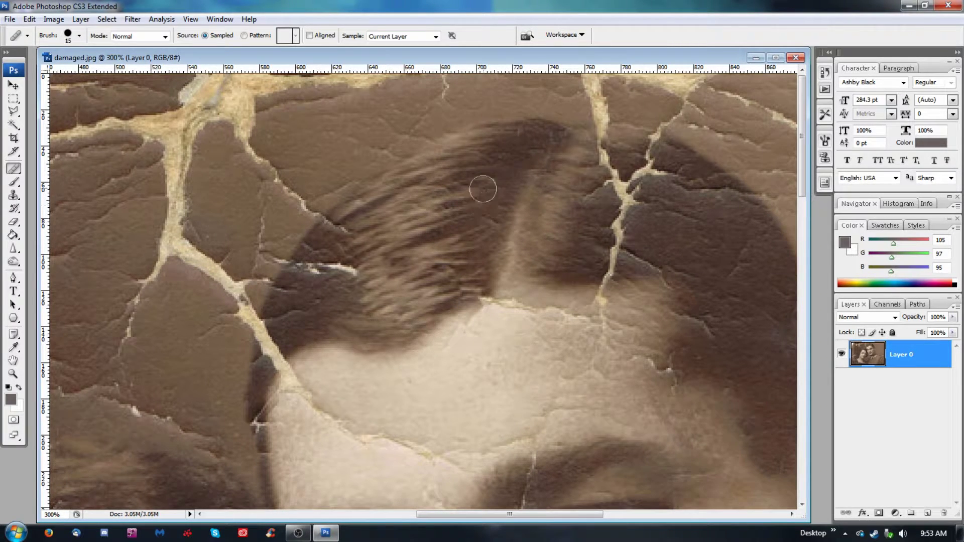
pyautogui.click(488, 182)
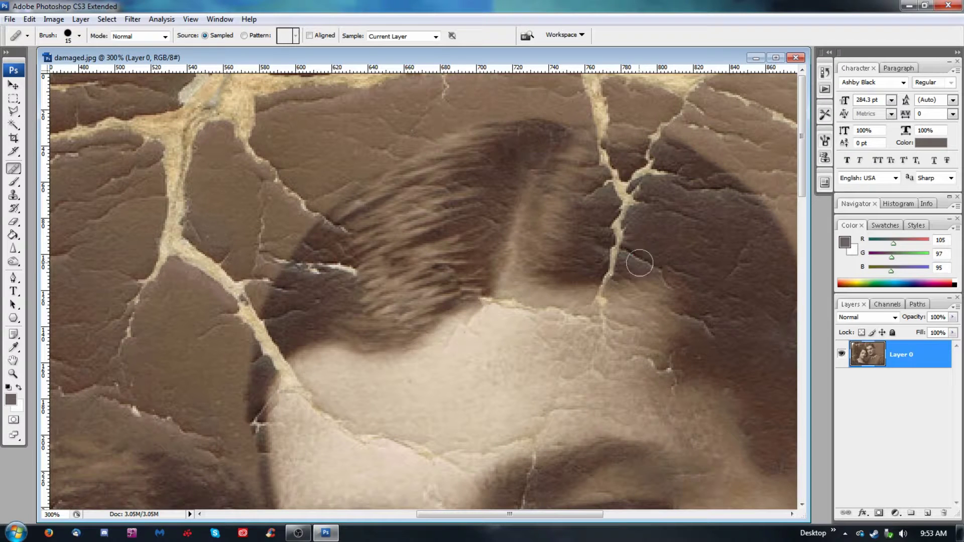
# Heal the next bit of the white side-hair crack with a sample of the dark hair beyond the parting
pyautogui.keyDown('alt'); pyautogui.click(578, 257); pyautogui.keyUp('alt')
pyautogui.press('alt')
pyautogui.click(345, 268)
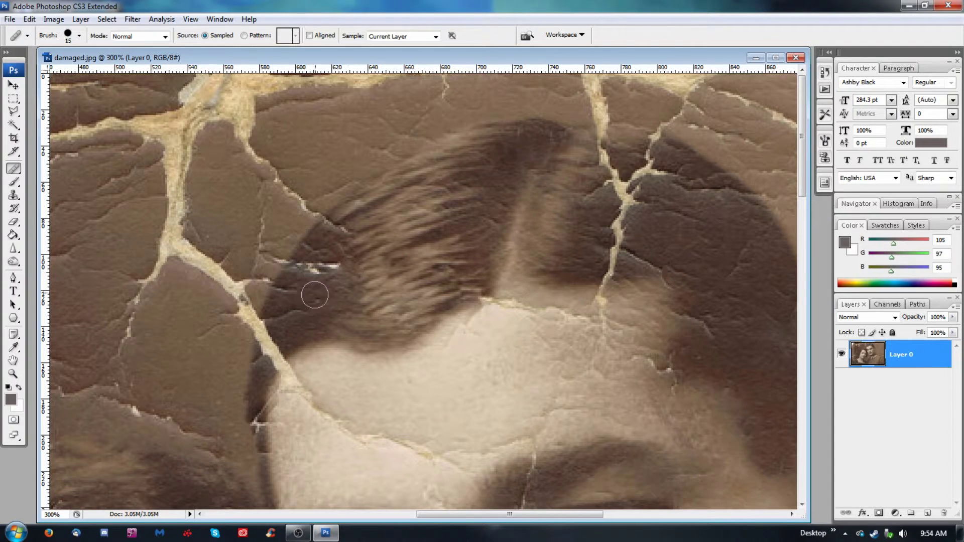
# Try to heal the remaining white side-hair crack with several dabs of the same dark hair sample
pyautogui.click(328, 266)
pyautogui.click(312, 279)
pyautogui.click(316, 260)
pyautogui.click(327, 274)
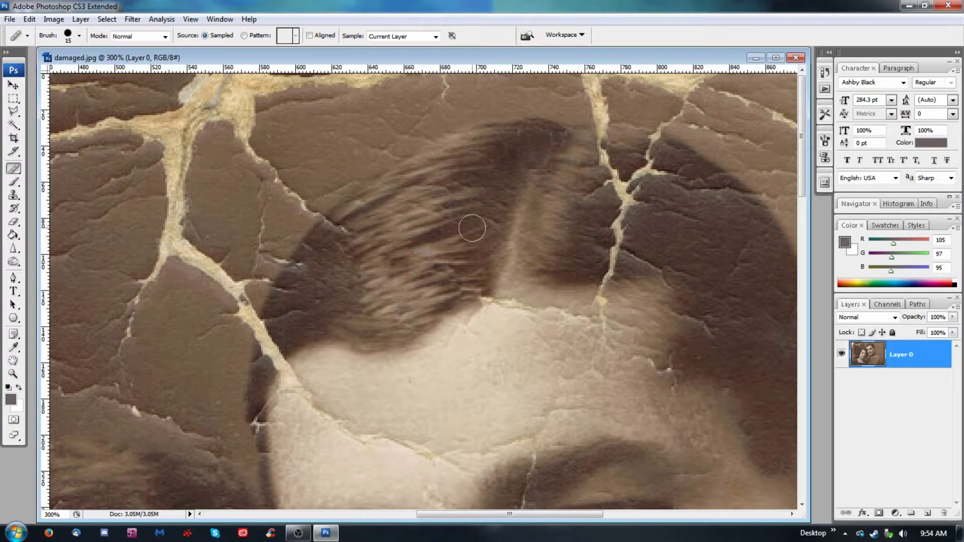
pyautogui.press('alt')
pyautogui.hotkey('ctrl', 'alt', 'z')
pyautogui.hotkey('ctrl', 'alt', 'z')
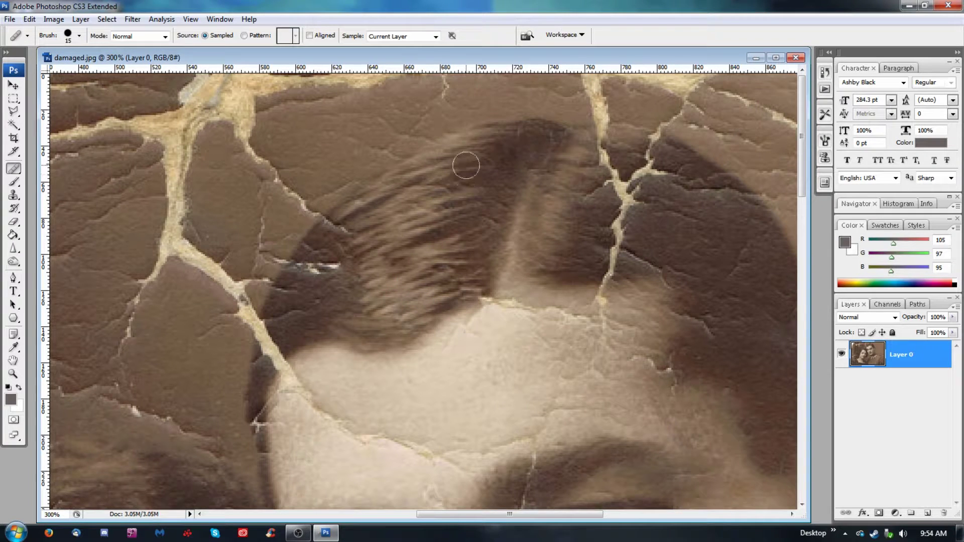
# Heal the inner part of the white side-hair crack and the tip of the crack above it, sampling dark hair below
pyautogui.keyDown('alt'); pyautogui.click(344, 309); pyautogui.keyUp('alt')
pyautogui.moveTo(345, 269); pyautogui.dragTo(317, 284)
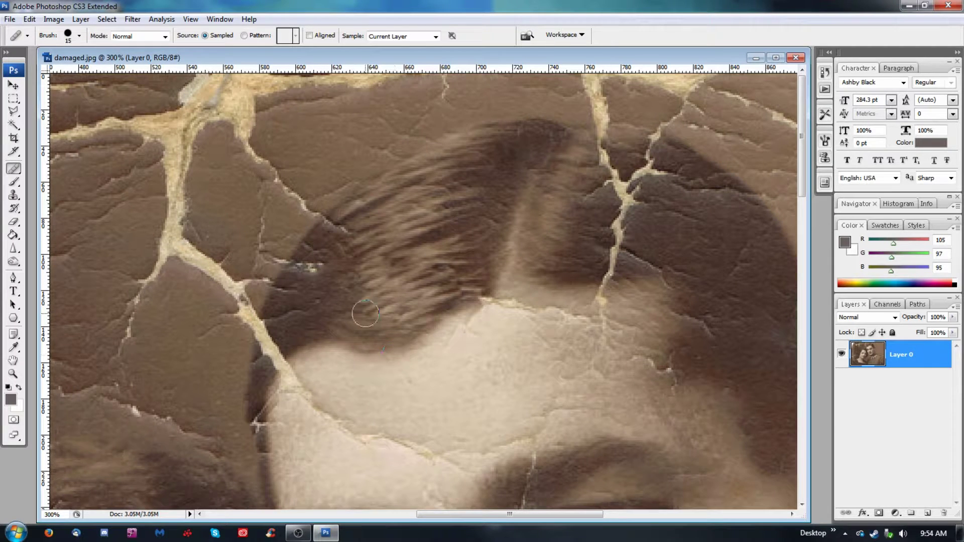
pyautogui.keyDown('alt'); pyautogui.click(343, 295); pyautogui.keyUp('alt')
pyautogui.click(339, 232)
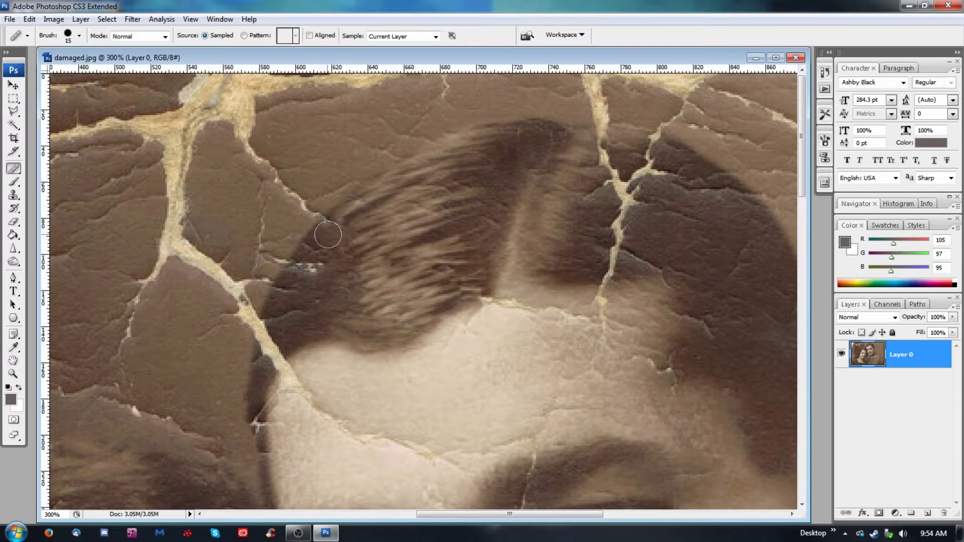
pyautogui.moveTo(334, 236); pyautogui.dragTo(329, 224)
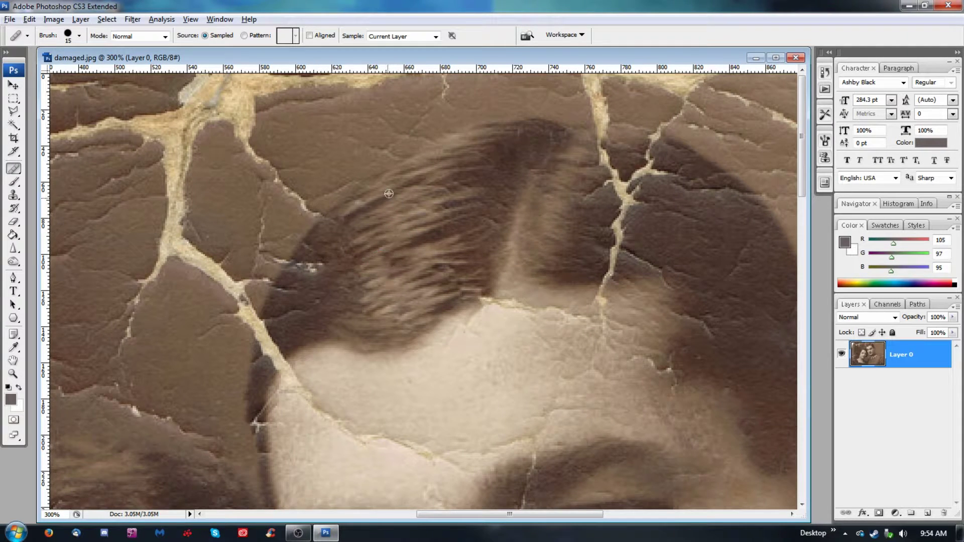
# Heal the hair outline where the upper background crack enters it, sampling the hair edge a little higher up
pyautogui.keyDown('alt'); pyautogui.click(365, 204); pyautogui.keyUp('alt')
pyautogui.moveTo(331, 226); pyautogui.dragTo(308, 253)
pyautogui.moveTo(331, 216); pyautogui.dragTo(332, 235)
pyautogui.click(330, 218)
pyautogui.moveTo(325, 230); pyautogui.dragTo(314, 208)
# Try to heal the thick crack crossing the man's hair at the temple with samples of the adjacent dark hair
pyautogui.moveTo(679, 366); pyautogui.dragTo(468, 402)
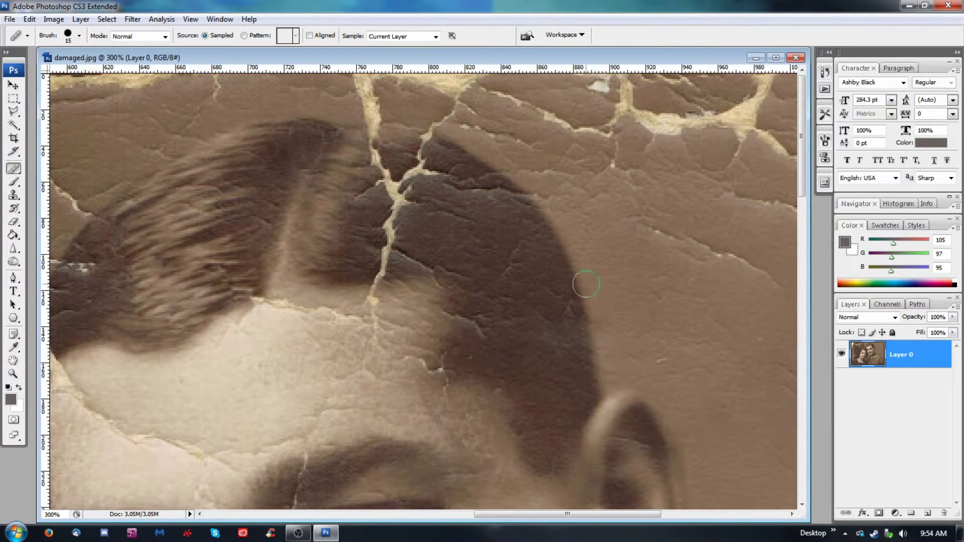
pyautogui.moveTo(550, 388)
pyautogui.mouseDown()
pyautogui.moveTo(546, 319)
pyautogui.moveTo(600, 165)
pyautogui.moveTo(408, 340)
pyautogui.moveTo(361, 415)
pyautogui.moveTo(577, 398)
pyautogui.moveTo(565, 399)
pyautogui.mouseUp()
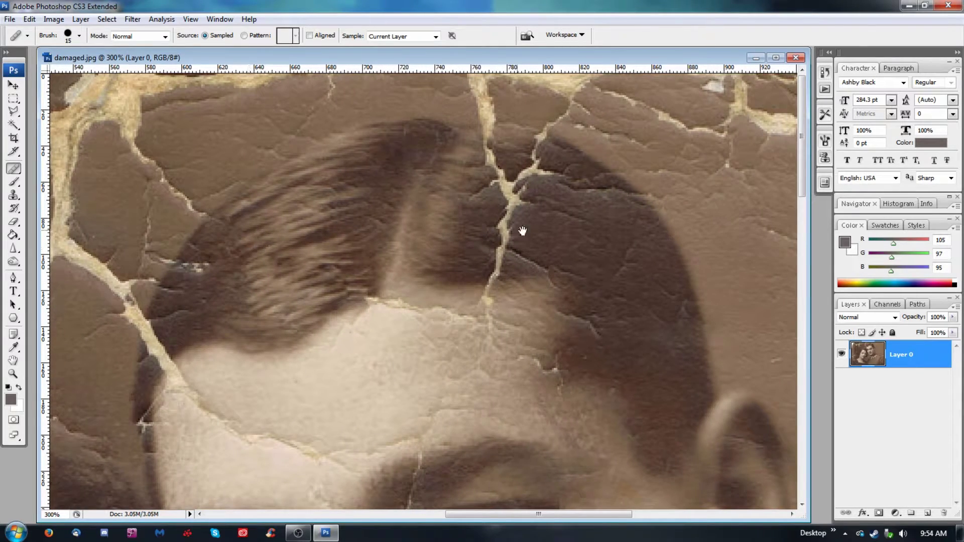
pyautogui.moveTo(223, 255); pyautogui.dragTo(410, 324)
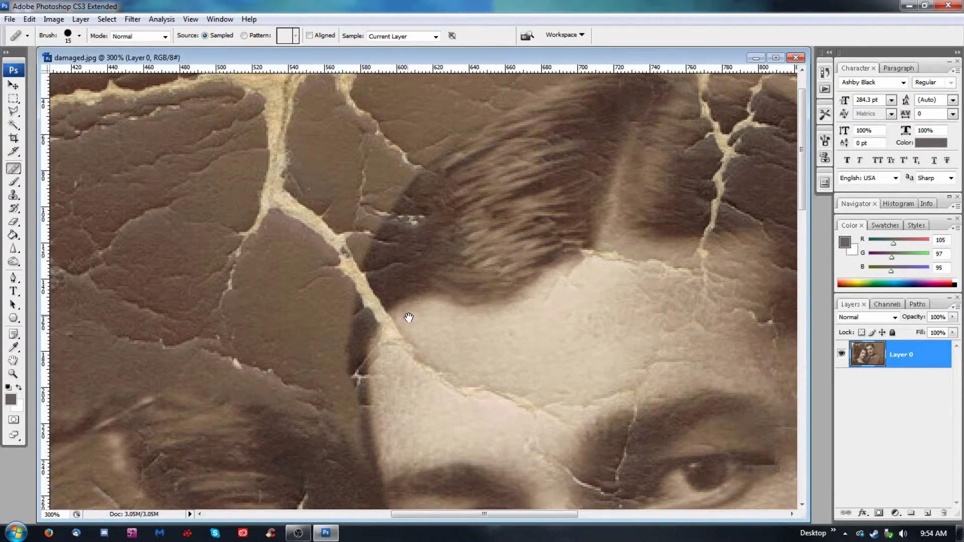
pyautogui.keyDown('alt'); pyautogui.click(396, 284); pyautogui.keyUp('alt')
pyautogui.moveTo(378, 300); pyautogui.dragTo(369, 289)
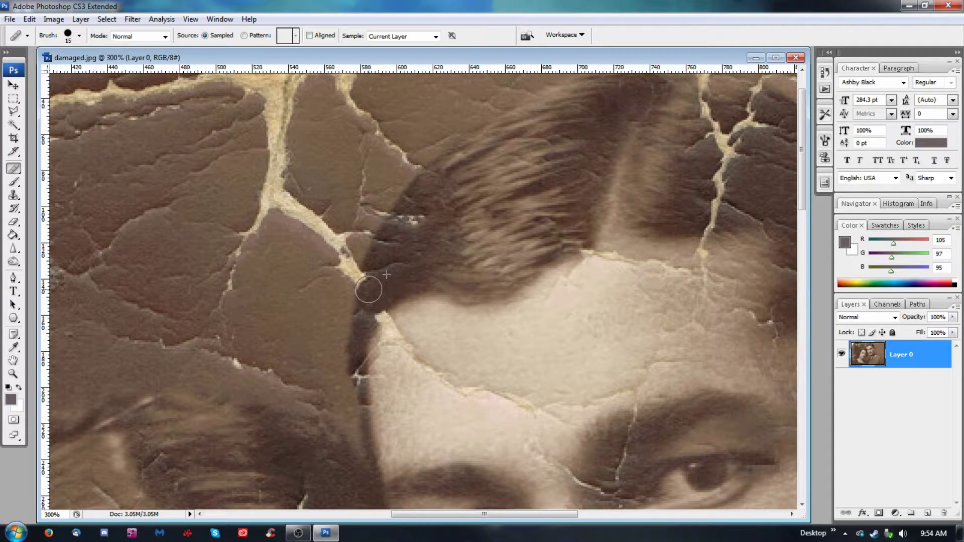
pyautogui.keyDown('alt'); pyautogui.click(404, 276); pyautogui.keyUp('alt')
pyautogui.click(376, 306)
pyautogui.click(375, 311)
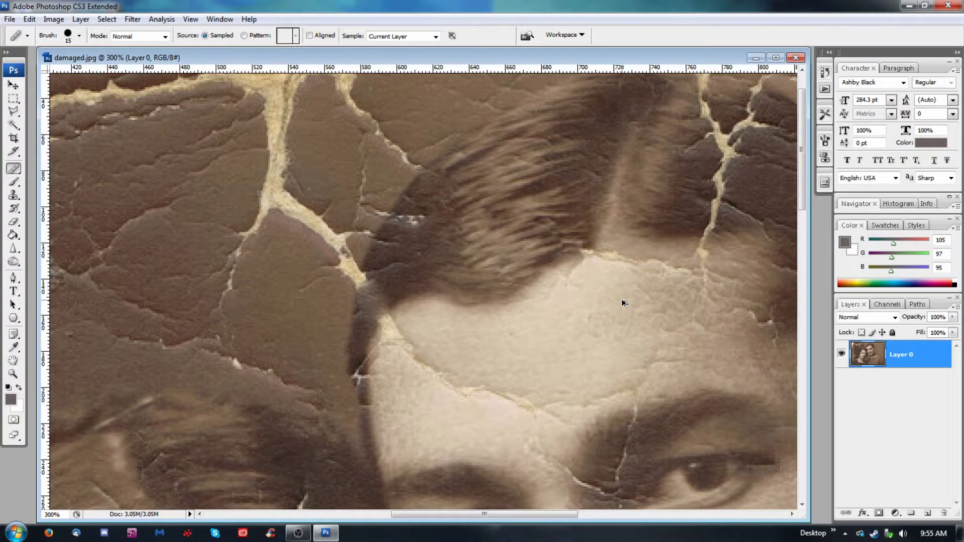
pyautogui.hotkey('ctrl', 'z')
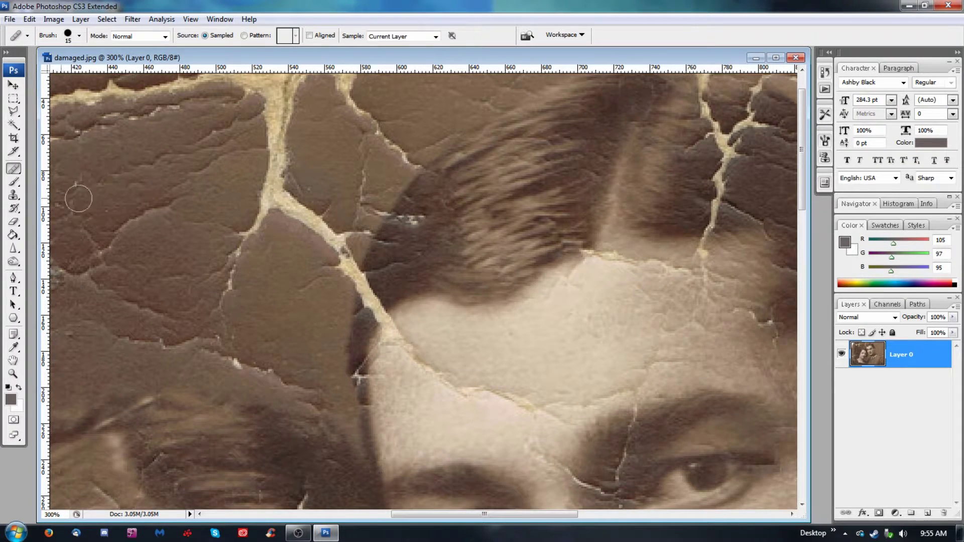
# Cover the thick crack through the man's temple hair with the Clone Stamp, sampling the dark hair next to it
pyautogui.click(13, 195)
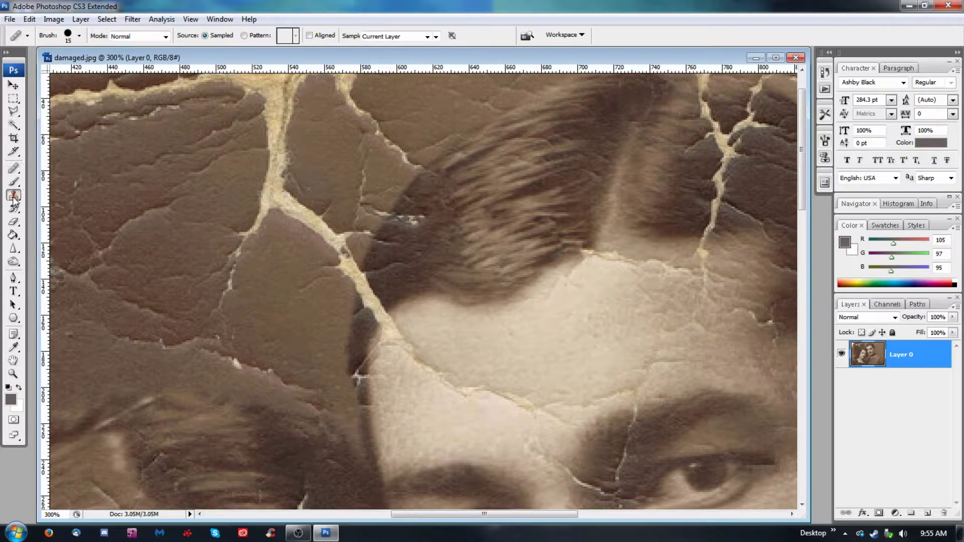
pyautogui.keyDown('alt'); pyautogui.click(392, 284); pyautogui.keyUp('alt')
pyautogui.moveTo(376, 311)
pyautogui.mouseDown()
pyautogui.moveTo(352, 339)
pyautogui.moveTo(341, 324)
pyautogui.moveTo(359, 301)
pyautogui.moveTo(370, 297)
pyautogui.moveTo(370, 306)
pyautogui.moveTo(378, 289)
pyautogui.moveTo(371, 286)
pyautogui.moveTo(375, 305)
pyautogui.moveTo(370, 282)
pyautogui.mouseUp()
pyautogui.click(371, 282)
pyautogui.press('alt')
pyautogui.press('alt')
pyautogui.keyDown('alt'); pyautogui.click(378, 293); pyautogui.keyUp('alt')
pyautogui.moveTo(368, 296); pyautogui.dragTo(370, 307)
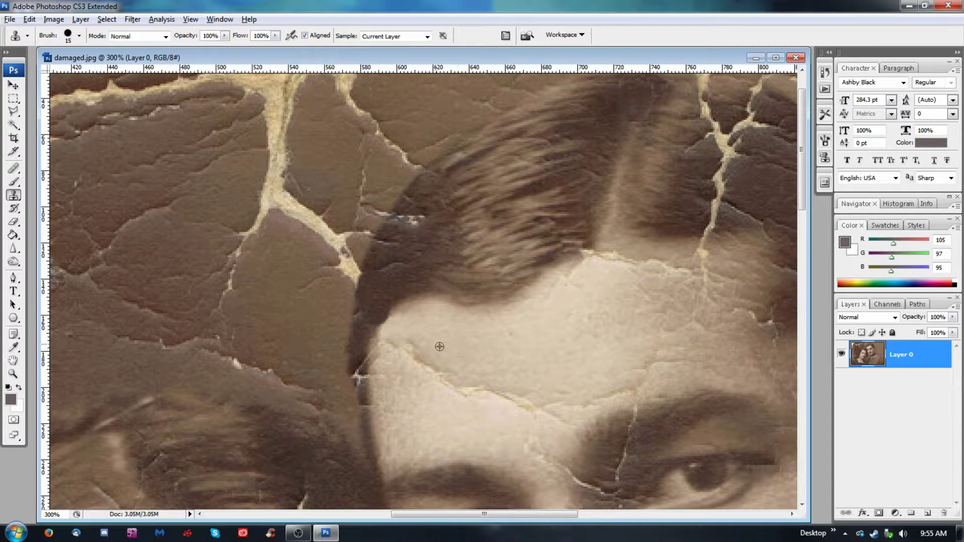
# Clone clean forehead skin over the upper stretch of the diagonal forehead crack, and switch back to the Healing Brush
pyautogui.click(392, 348)
pyautogui.moveTo(409, 354); pyautogui.dragTo(423, 361)
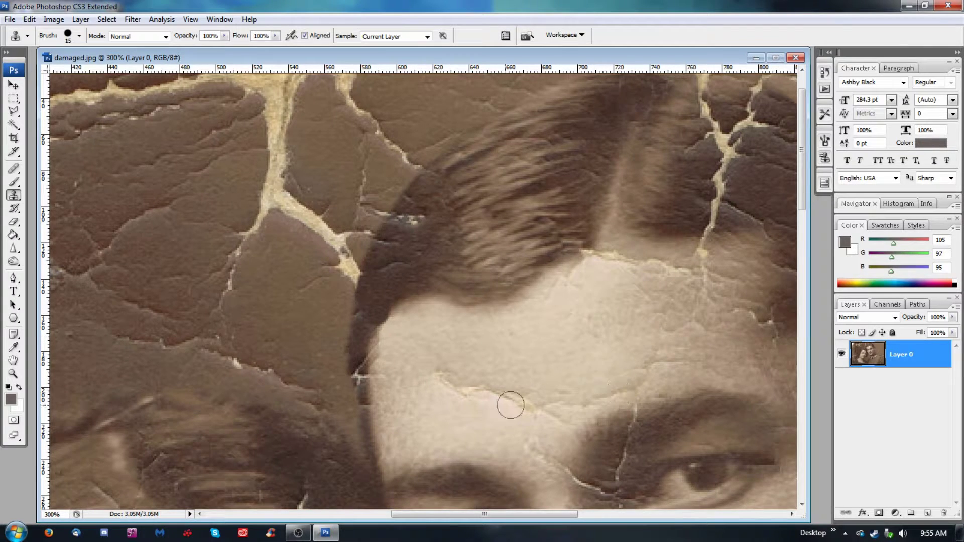
pyautogui.moveTo(512, 400)
pyautogui.mouseDown()
pyautogui.moveTo(374, 232)
pyautogui.moveTo(414, 262)
pyautogui.mouseUp()
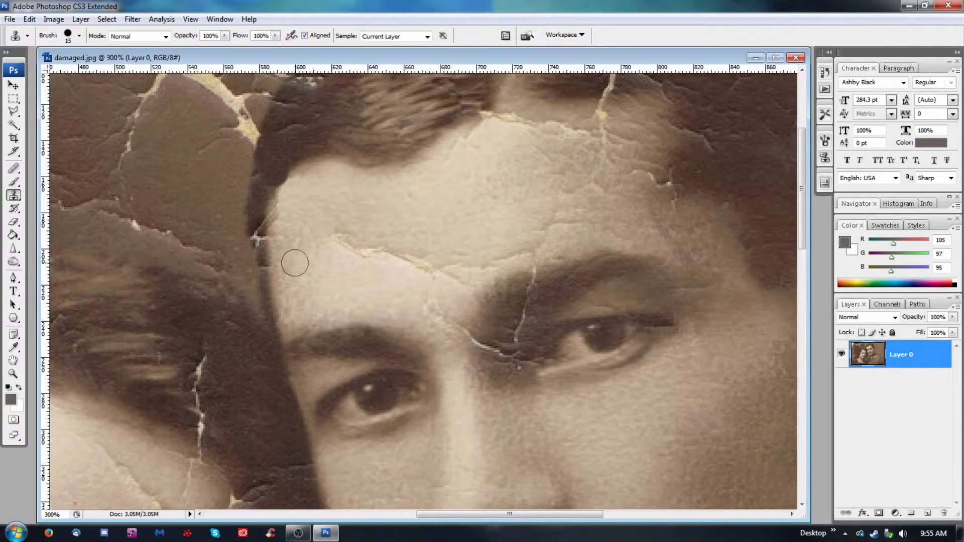
pyautogui.moveTo(339, 234); pyautogui.dragTo(362, 262)
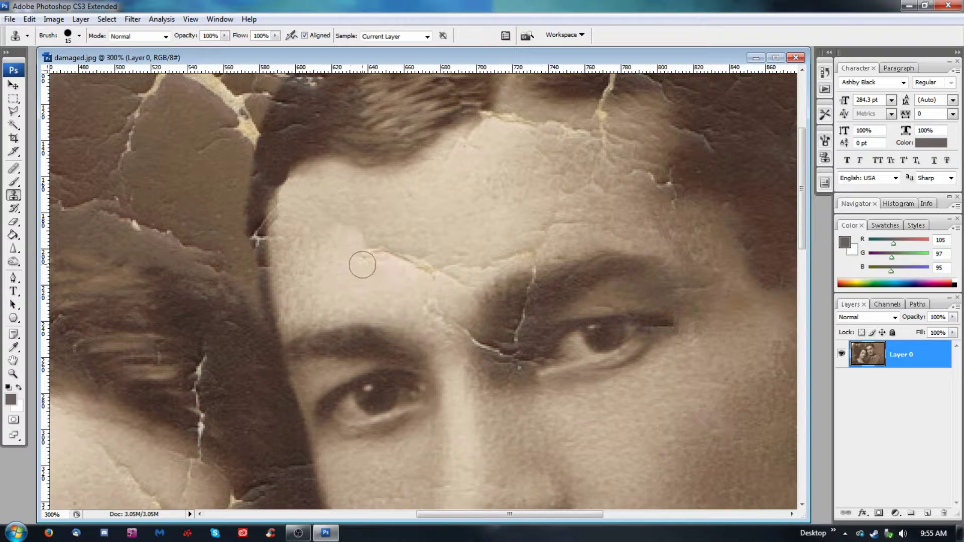
pyautogui.click(18, 168)
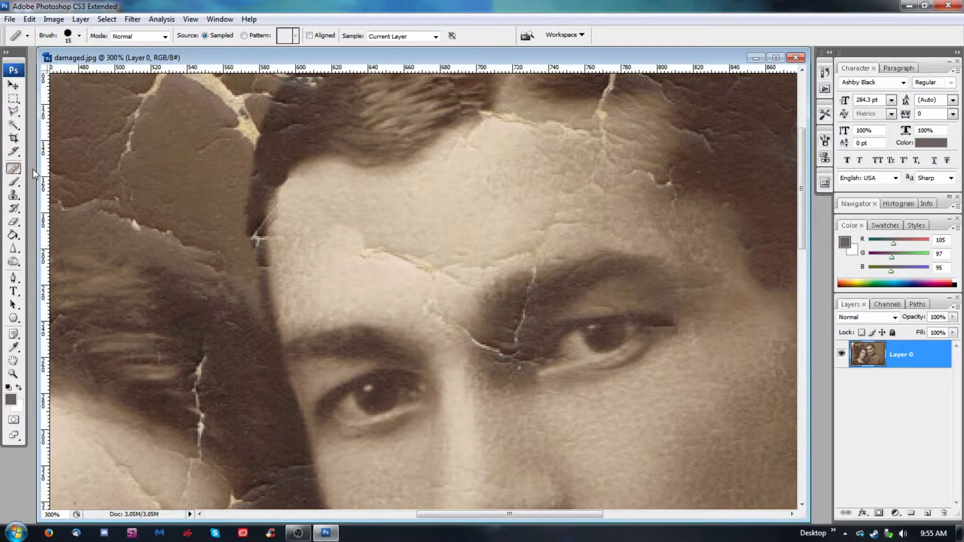
# Heal the upper end of the diagonal forehead crack with a 38 px, 77% hardness Healing Brush, sampling clean skin above it
pyautogui.click(66, 35)
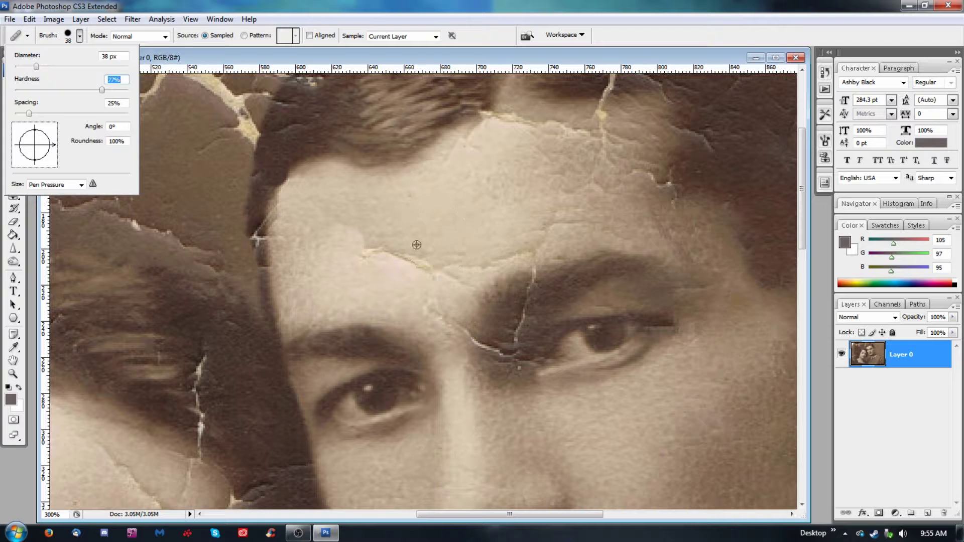
pyautogui.keyDown('alt'); pyautogui.click(417, 209); pyautogui.keyUp('alt')
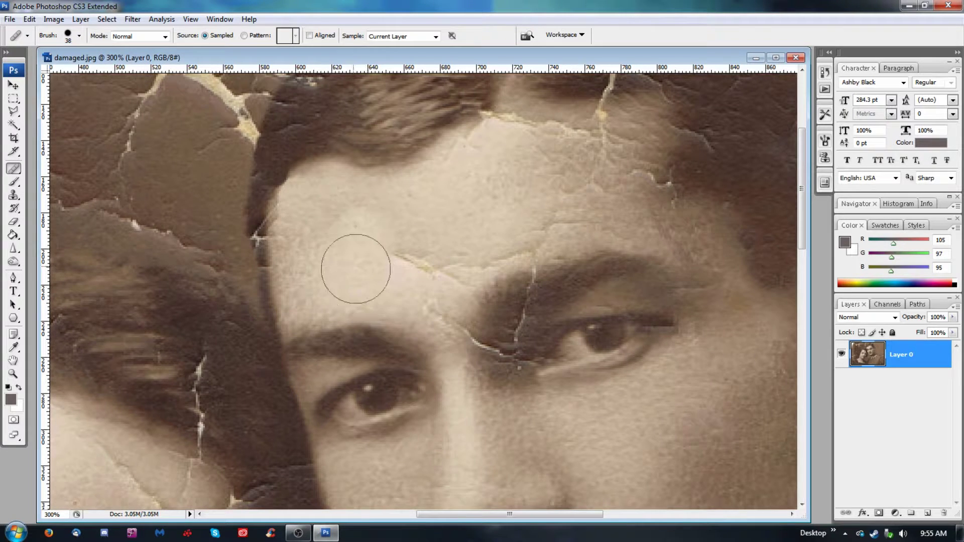
pyautogui.click(332, 226)
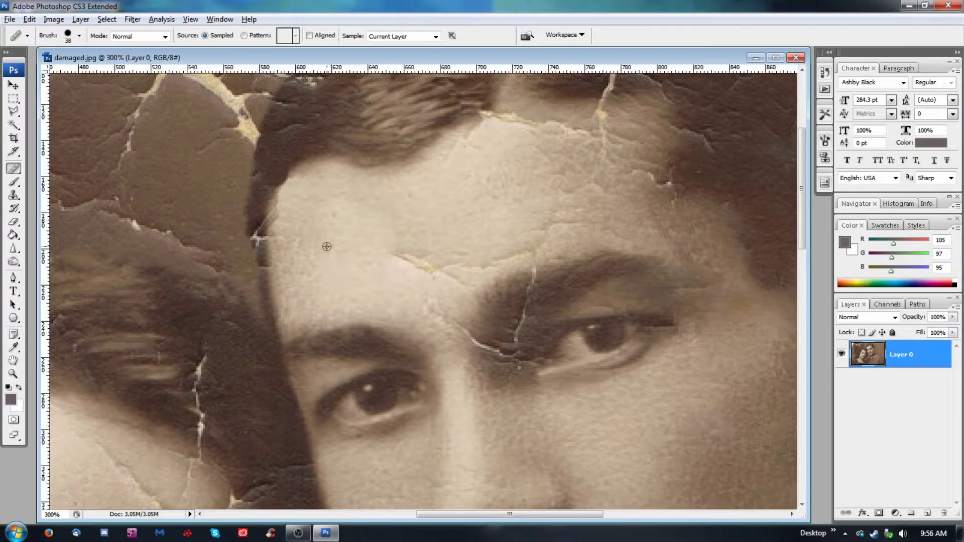
# Reduce the Healing Brush to 23 px and heal the middle stretch of the diagonal forehead crack with nearby forehead skin
pyautogui.click(64, 37)
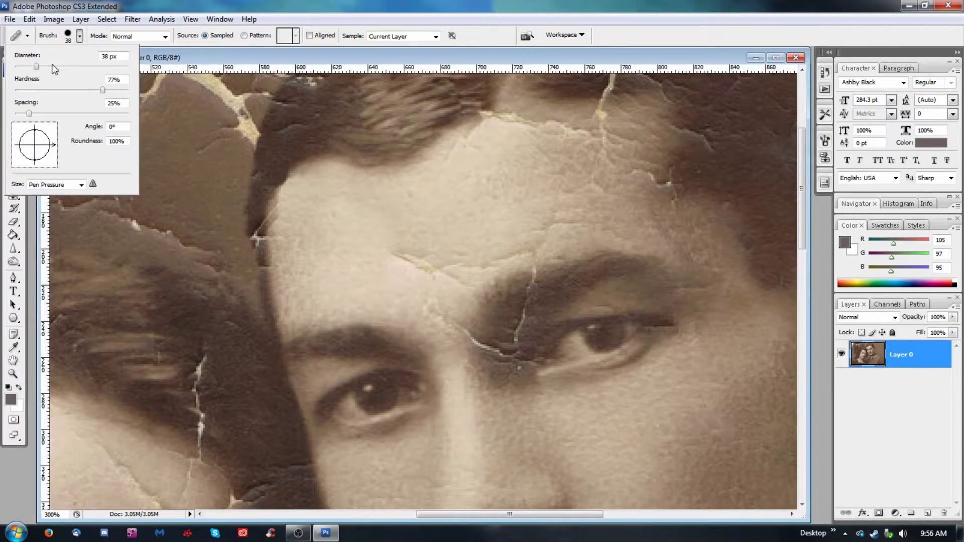
pyautogui.moveTo(30, 66); pyautogui.dragTo(27, 66)
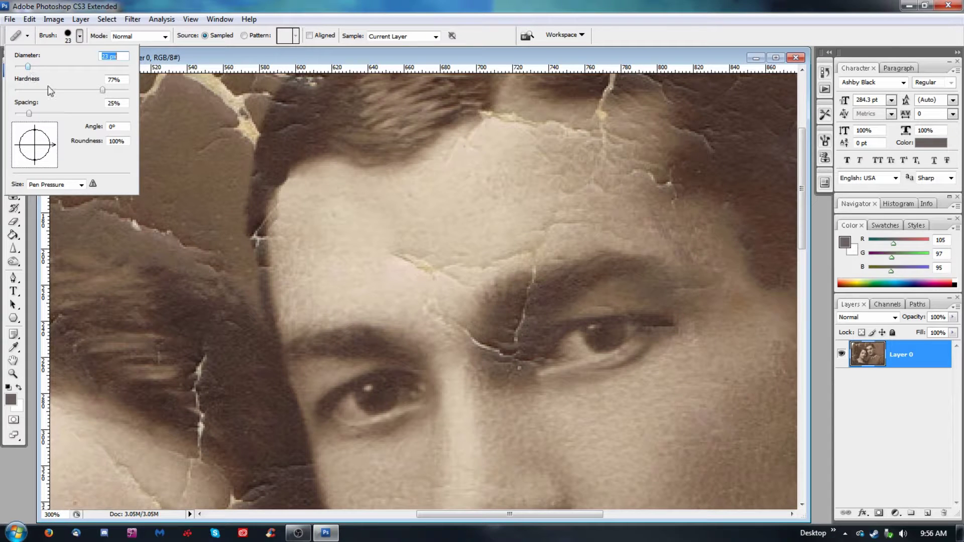
pyautogui.keyDown('alt'); pyautogui.click(321, 246); pyautogui.keyUp('alt')
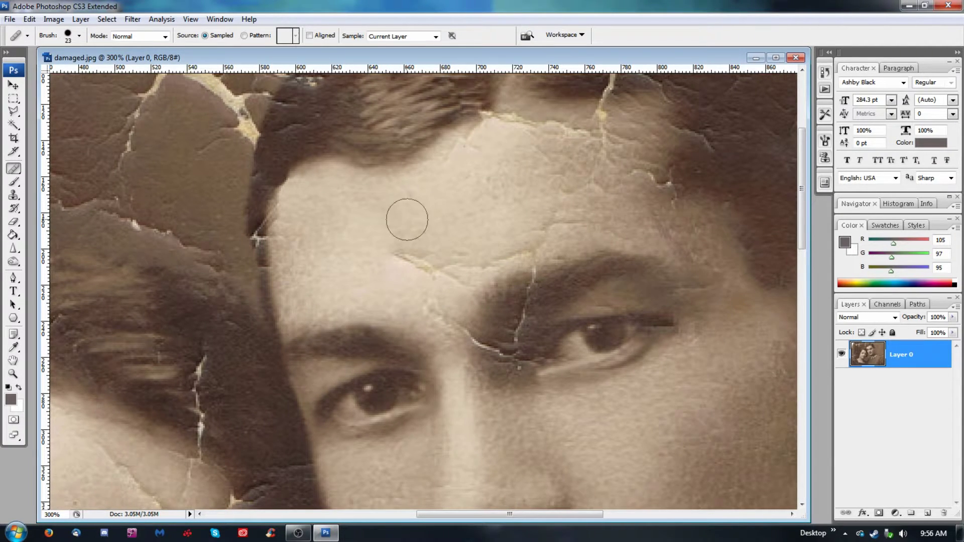
pyautogui.click(415, 256)
pyautogui.click(409, 261)
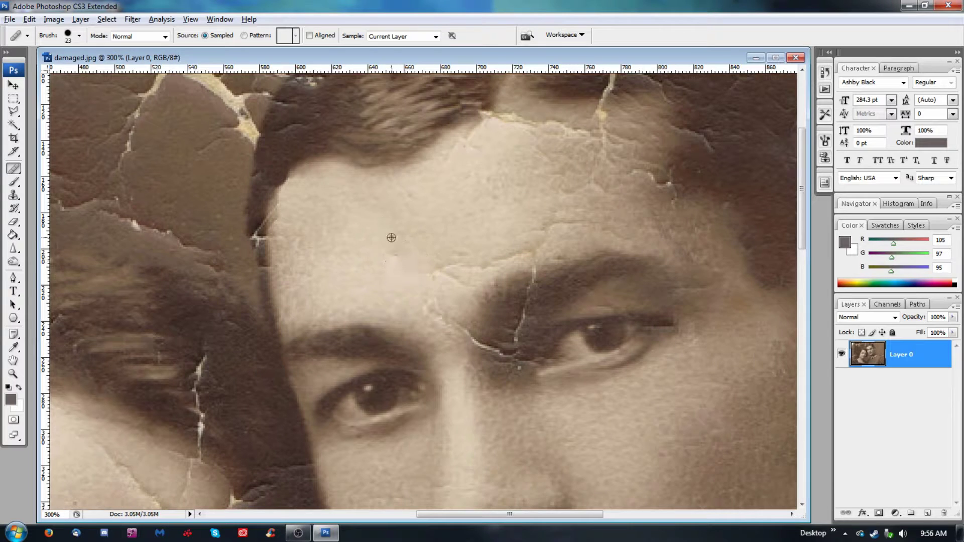
pyautogui.keyDown('alt'); pyautogui.click(379, 260); pyautogui.keyUp('alt')
pyautogui.click(385, 255)
pyautogui.keyDown('alt'); pyautogui.click(394, 213); pyautogui.keyUp('alt')
# Heal the forehead crack running above the inner end of the man's cracked eyebrow, sampling clean skin above it
pyautogui.keyDown('alt'); pyautogui.click(509, 212); pyautogui.keyUp('alt')
pyautogui.click(506, 249)
pyautogui.click(478, 274)
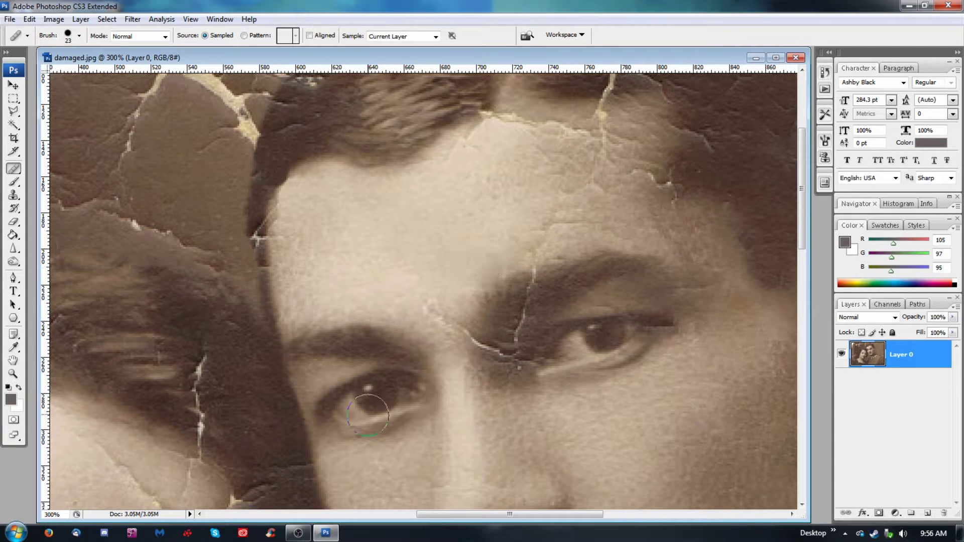
pyautogui.press('alt')
pyautogui.press('alt')
pyautogui.click(490, 279)
pyautogui.press('alt')
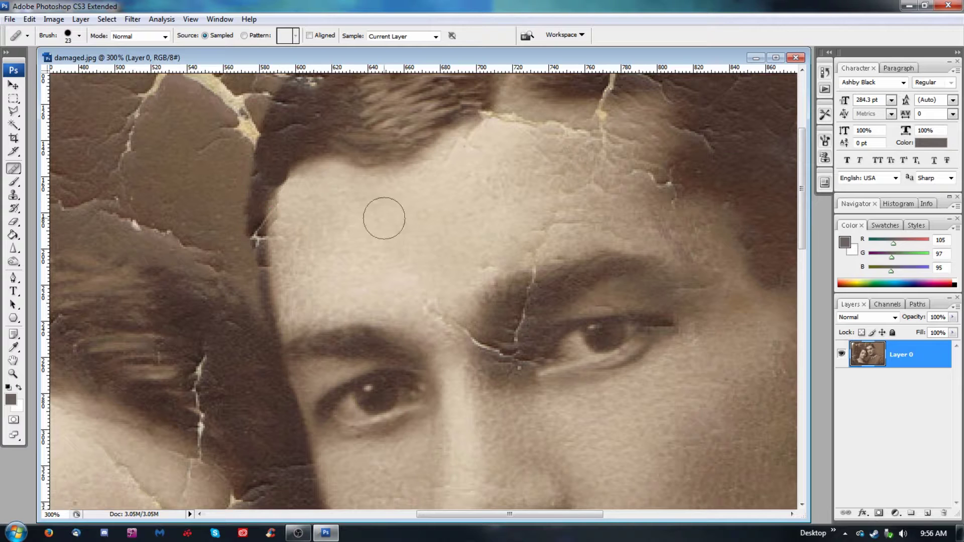
# Try to clone forehead skin over the smudged inner edge of the cracked eyebrow with the 15 px Clone Stamp
pyautogui.click(78, 36)
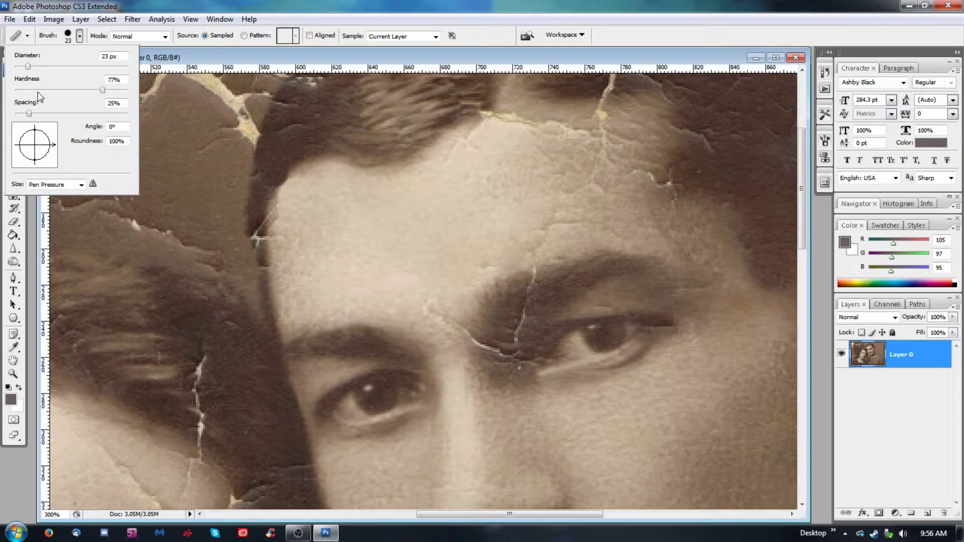
pyautogui.click(18, 224)
pyautogui.click(16, 195)
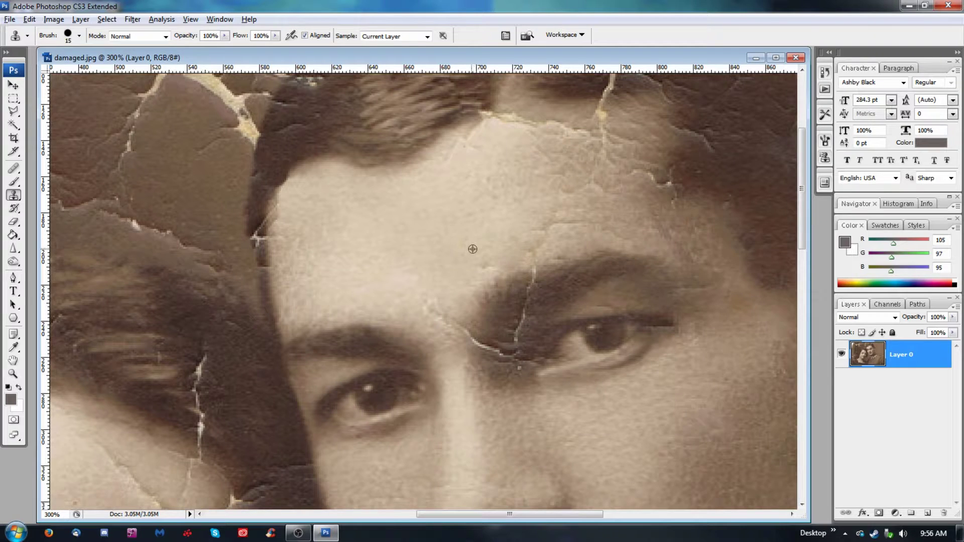
pyautogui.keyDown('alt'); pyautogui.click(457, 270); pyautogui.keyUp('alt')
pyautogui.click(460, 293)
pyautogui.click(470, 285)
pyautogui.click(481, 282)
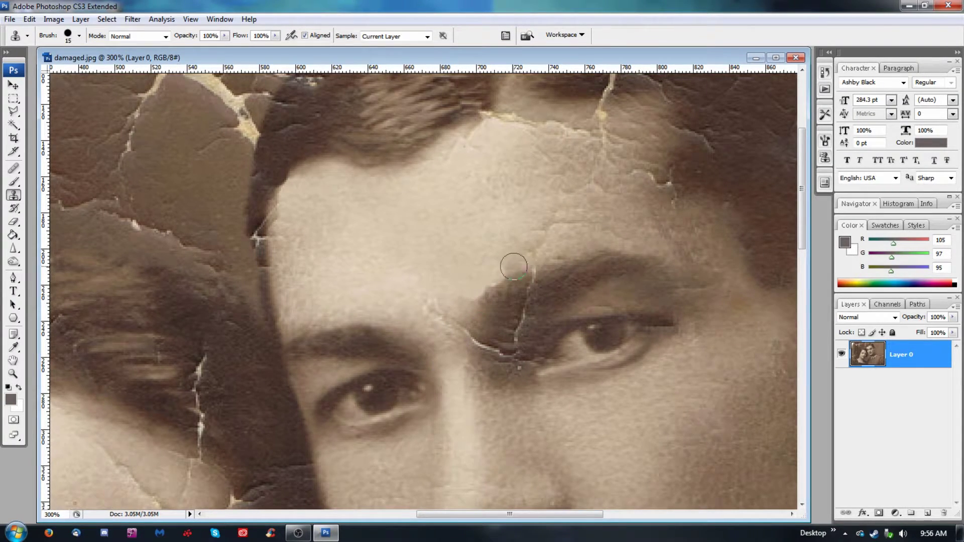
pyautogui.moveTo(492, 273); pyautogui.dragTo(479, 279)
pyautogui.hotkey('ctrl', 'alt', 'z')
pyautogui.hotkey('ctrl', 'alt', 'z')
pyautogui.hotkey('ctrl', 'alt', 'z')
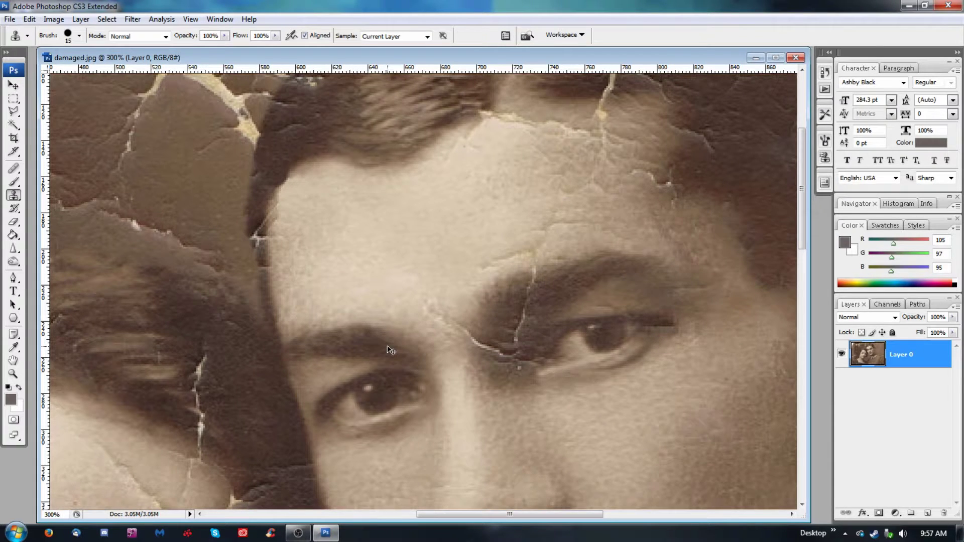
# Lower the Clone Stamp hardness to 38% and clone forehead skin over the crack remnants at the cracked eyebrow's inner edge
pyautogui.click(67, 37)
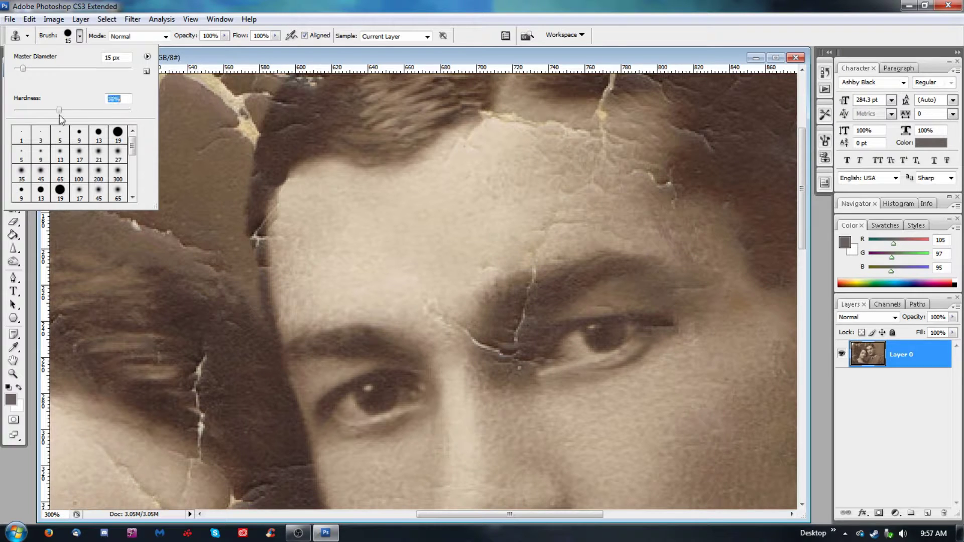
pyautogui.click(461, 278)
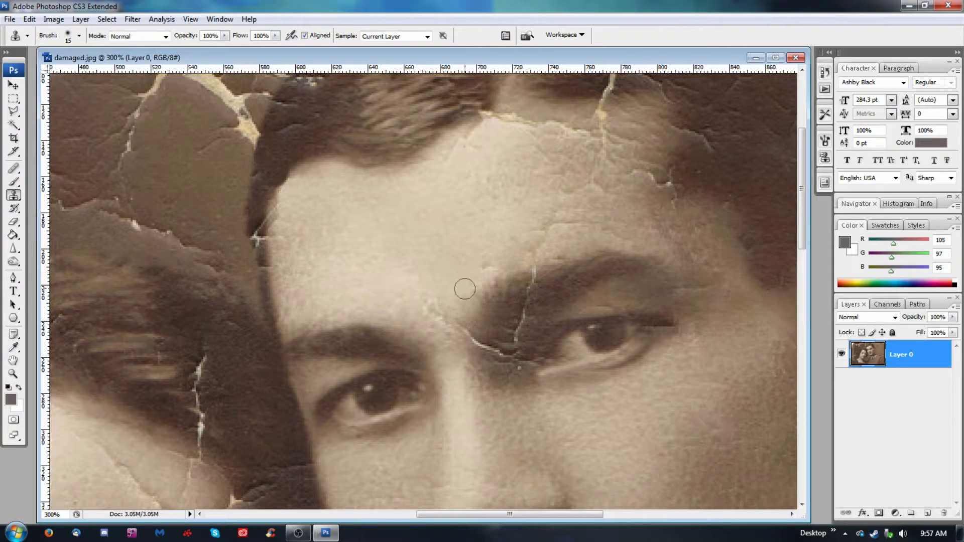
pyautogui.click(488, 266)
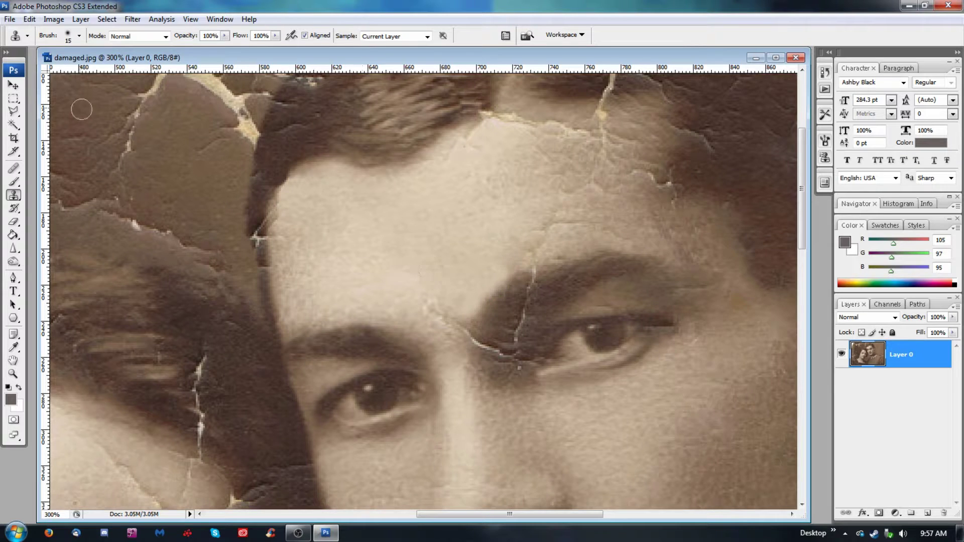
# Undo the last healing stroke and blend the eyebrow's inner end with the 40 px Spot Healing Brush
pyautogui.click(13, 169)
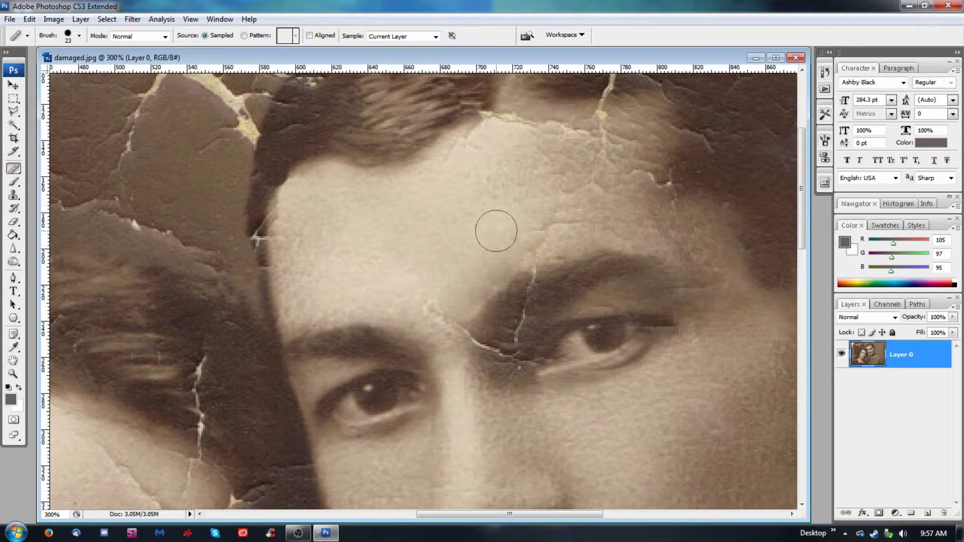
pyautogui.hotkey('ctrl', 'alt', 'z')
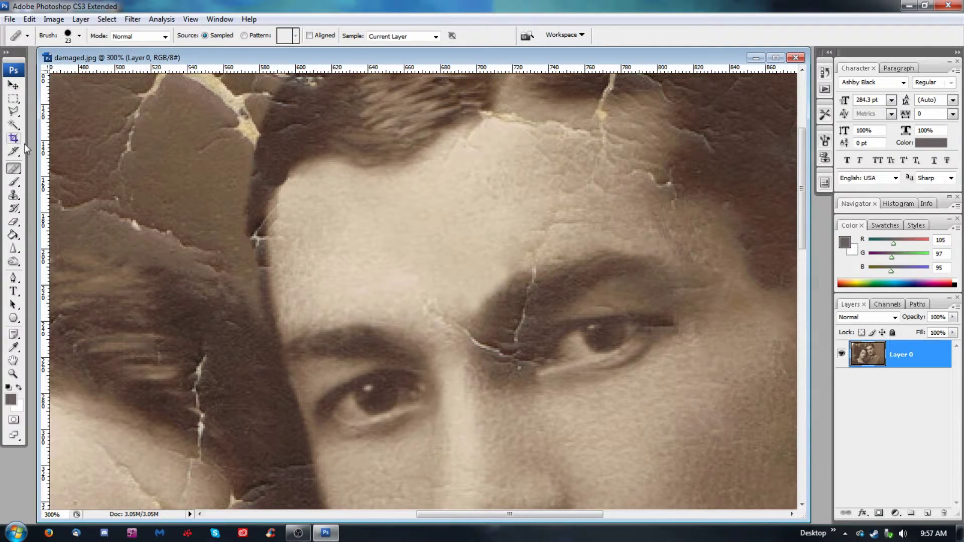
pyautogui.rightClick(18, 172)
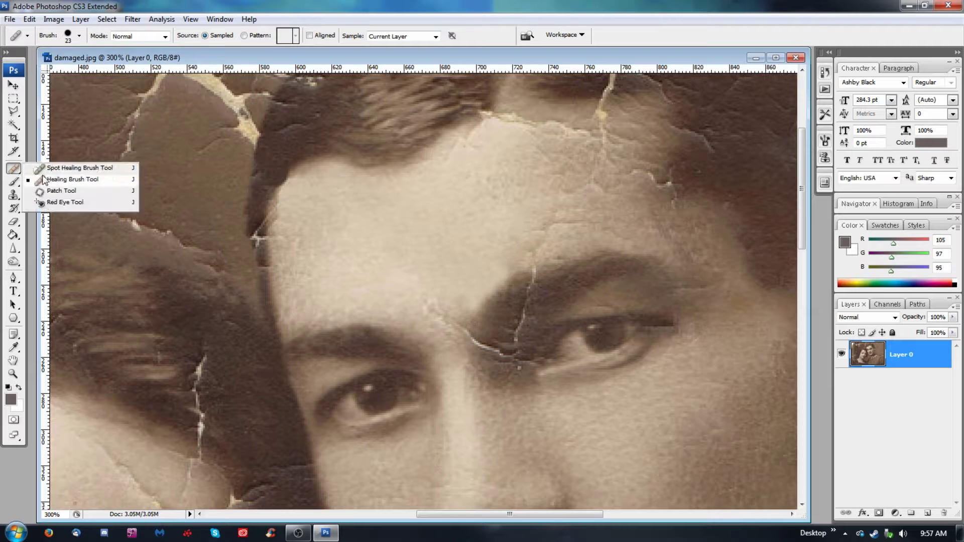
pyautogui.click(70, 169)
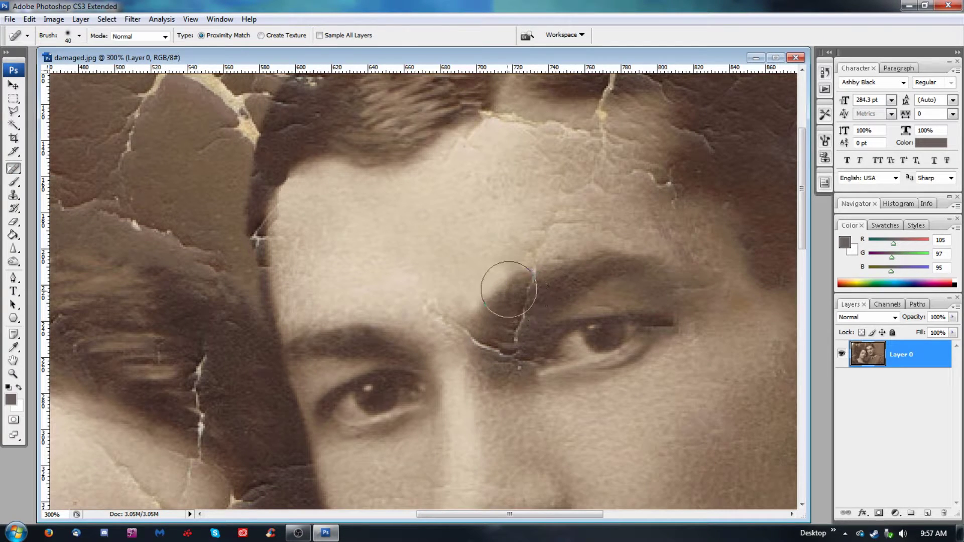
pyautogui.moveTo(490, 294); pyautogui.dragTo(493, 298)
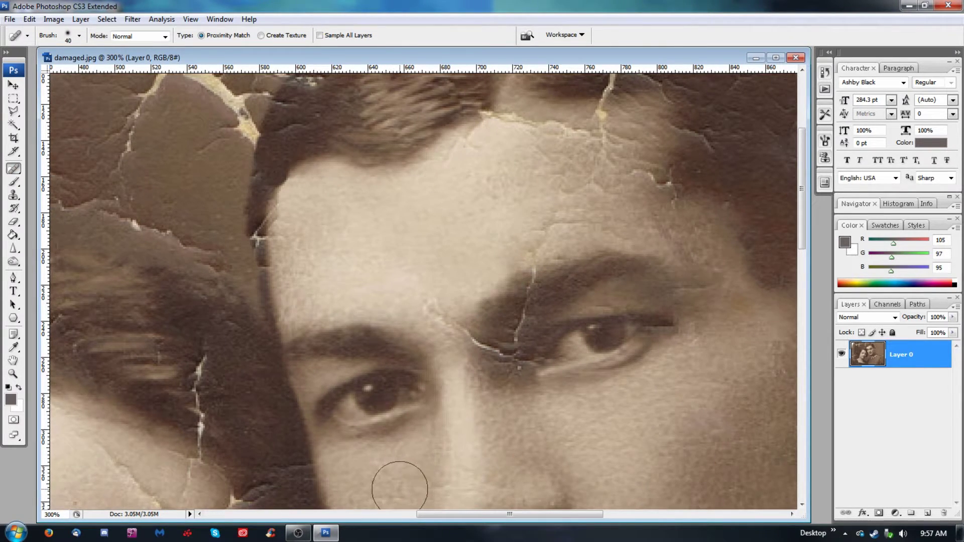
# Reduce the Spot Healing Brush to 25 px and soften the eyebrow's inner edge down toward the nose bridge
pyautogui.click(70, 36)
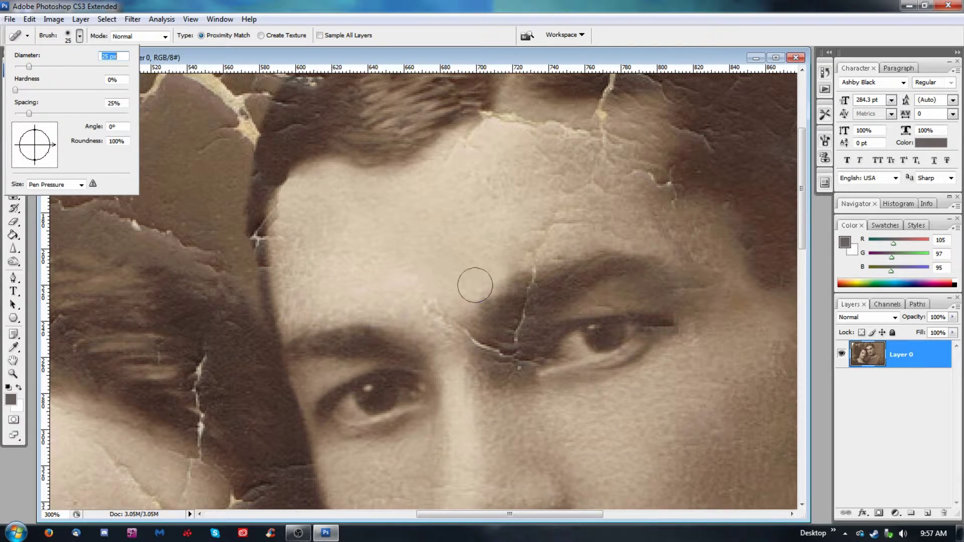
pyautogui.click(497, 292)
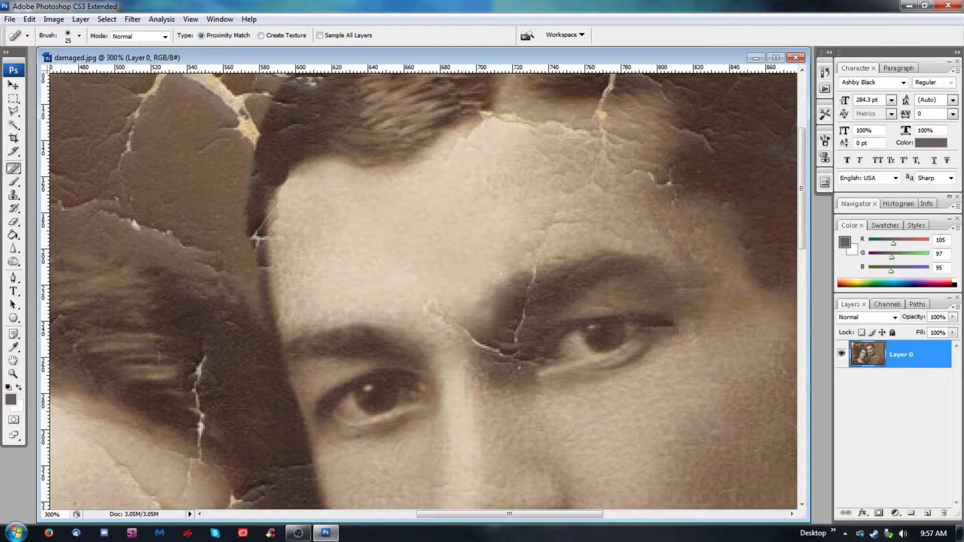
pyautogui.click(500, 306)
pyautogui.click(496, 323)
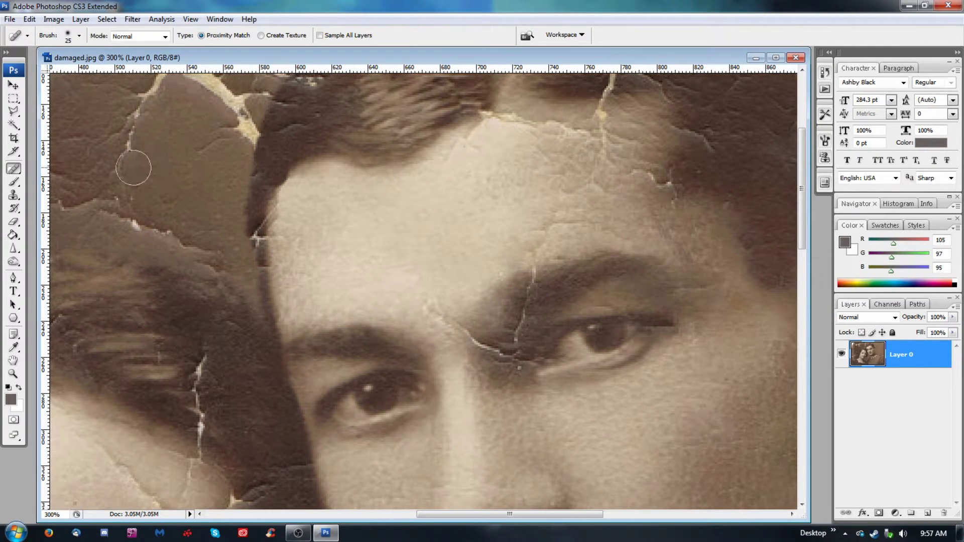
# Heal the vertical crack through the eyebrow down to the inner eye corner with a 15 px, 40% hardness Healing Brush
pyautogui.click(14, 169)
pyautogui.click(75, 176)
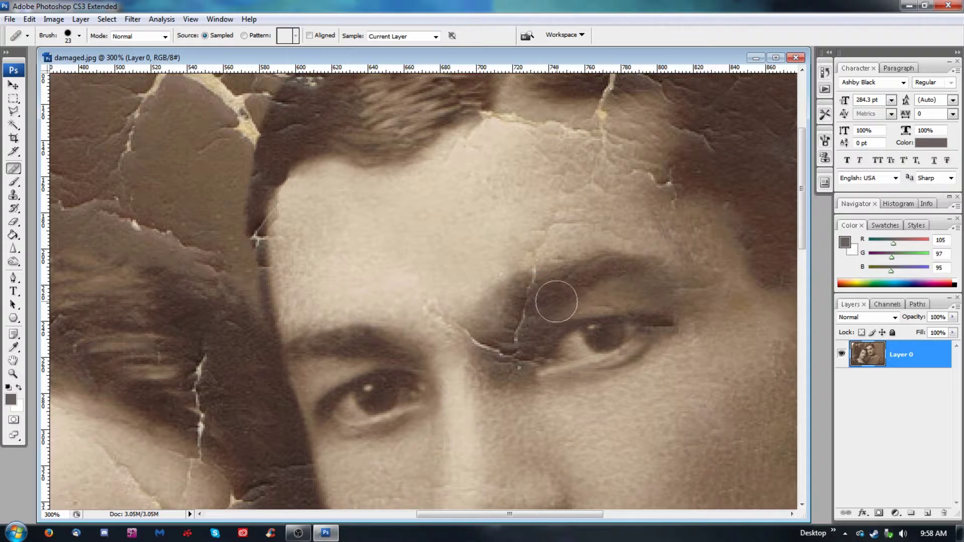
pyautogui.click(68, 35)
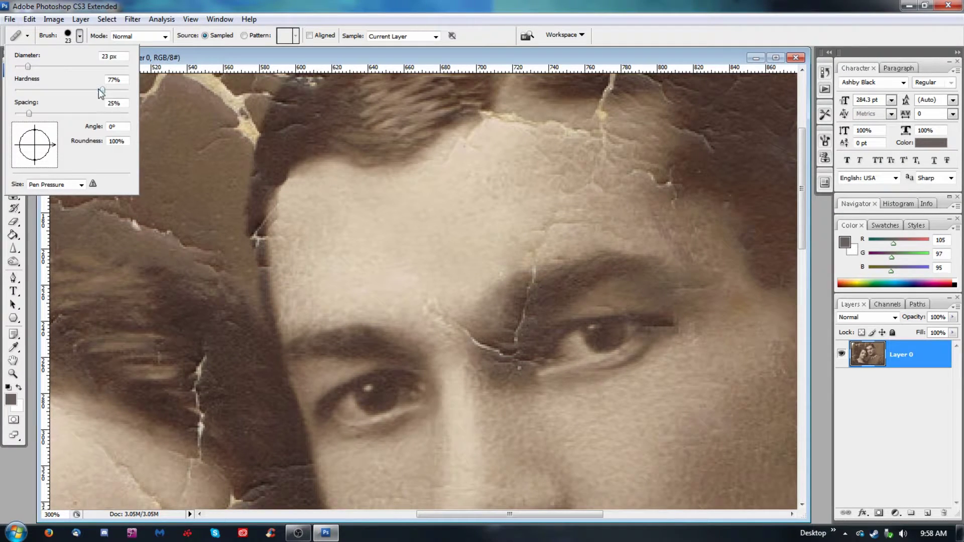
pyautogui.moveTo(103, 92)
pyautogui.mouseDown()
pyautogui.moveTo(58, 93)
pyautogui.moveTo(25, 69)
pyautogui.mouseUp()
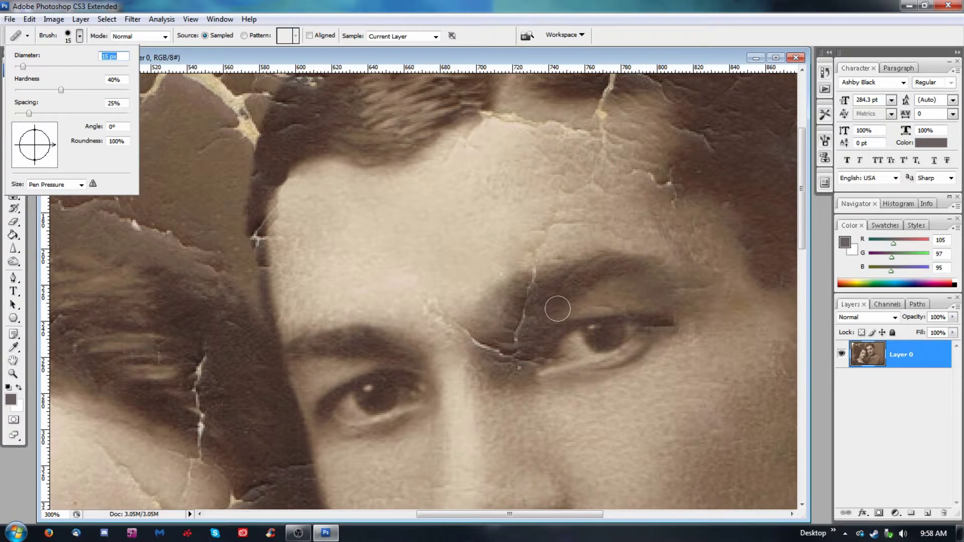
pyautogui.press('Return')
pyautogui.click(537, 284)
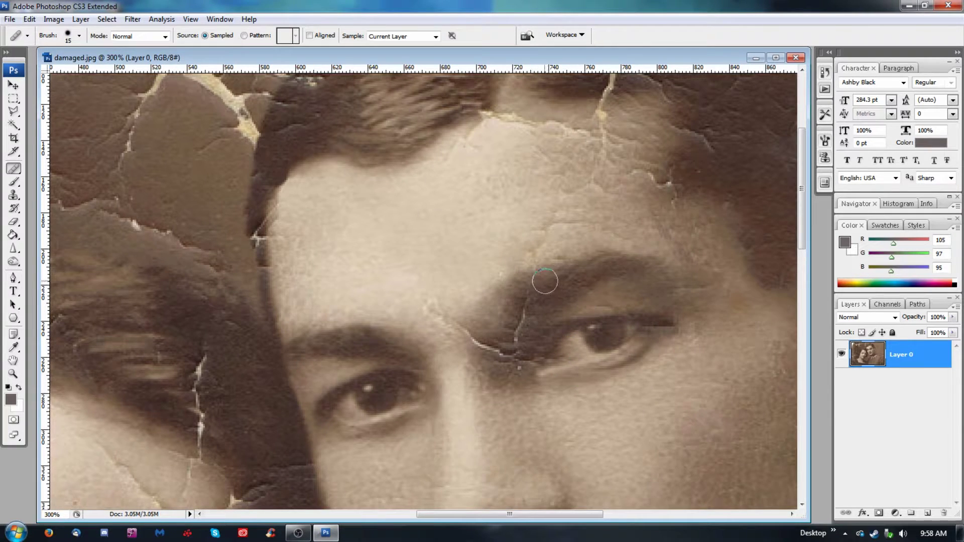
pyautogui.click(502, 322)
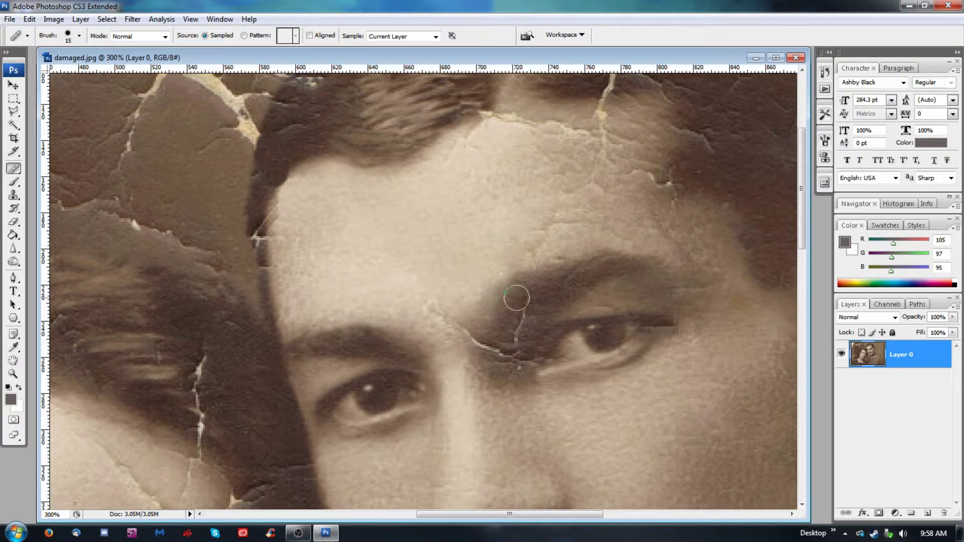
pyautogui.moveTo(520, 309)
pyautogui.mouseDown()
pyautogui.moveTo(523, 329)
pyautogui.moveTo(514, 327)
pyautogui.mouseUp()
pyautogui.click(515, 340)
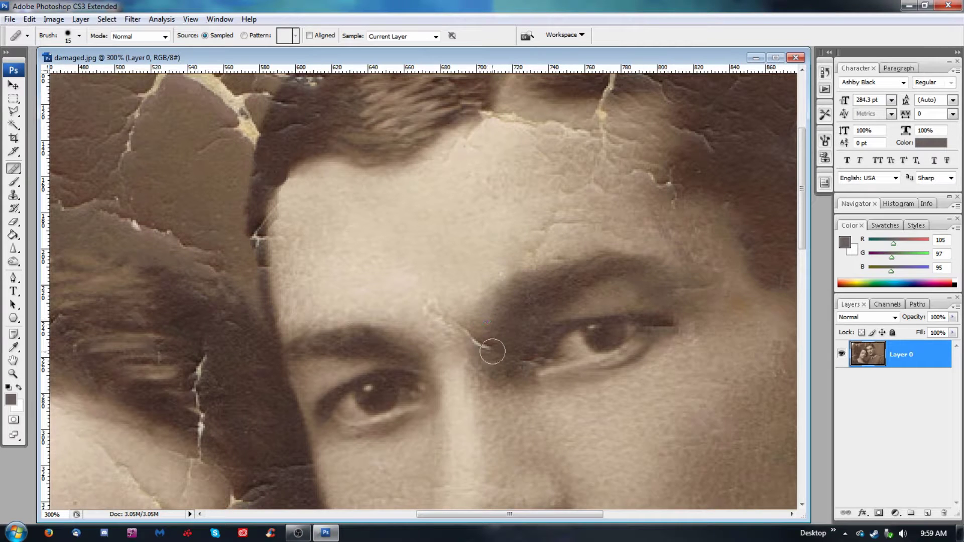
# Heal the rest of the diagonal crack from the inner eye corner up across the bridge of the nose
pyautogui.moveTo(477, 374); pyautogui.dragTo(481, 347)
pyautogui.moveTo(471, 334); pyautogui.dragTo(468, 337)
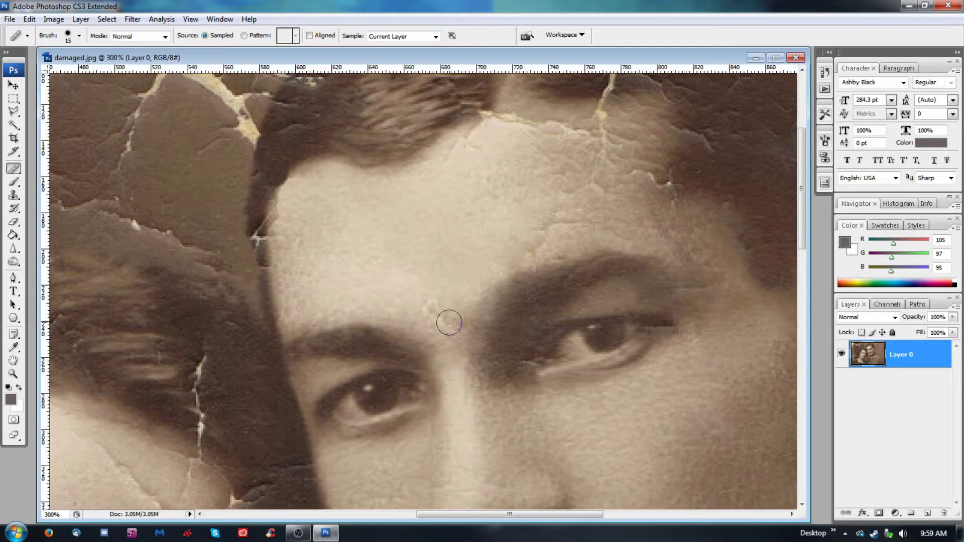
pyautogui.moveTo(457, 325)
pyautogui.mouseDown()
pyautogui.moveTo(452, 306)
pyautogui.moveTo(434, 310)
pyautogui.moveTo(445, 329)
pyautogui.mouseUp()
# Heal the small white crack crossing the man's hairline beside his forehead, sampling the dark hair just below it
pyautogui.moveTo(540, 292)
pyautogui.mouseDown()
pyautogui.moveTo(527, 190)
pyautogui.moveTo(468, 233)
pyautogui.mouseUp()
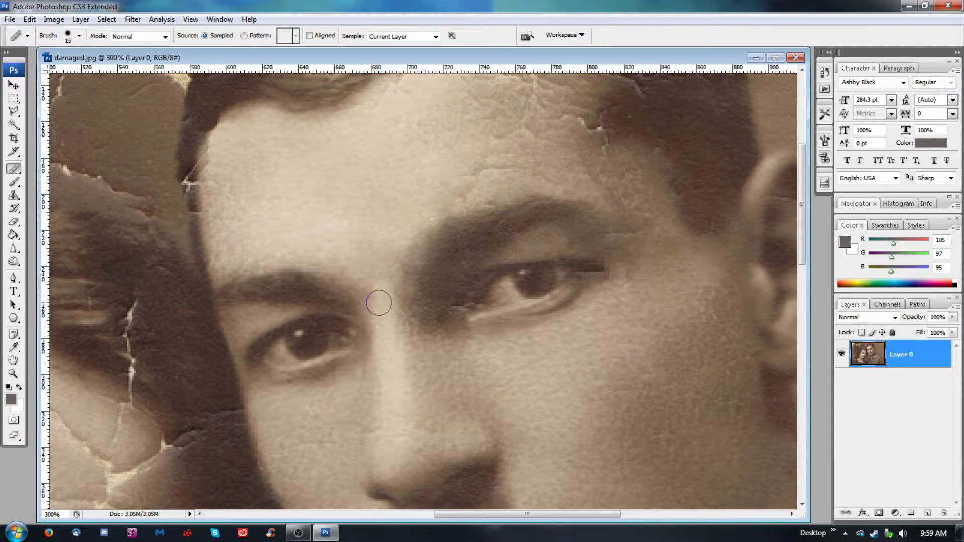
pyautogui.moveTo(508, 442)
pyautogui.mouseDown()
pyautogui.moveTo(572, 338)
pyautogui.moveTo(594, 390)
pyautogui.moveTo(499, 479)
pyautogui.moveTo(587, 502)
pyautogui.mouseUp()
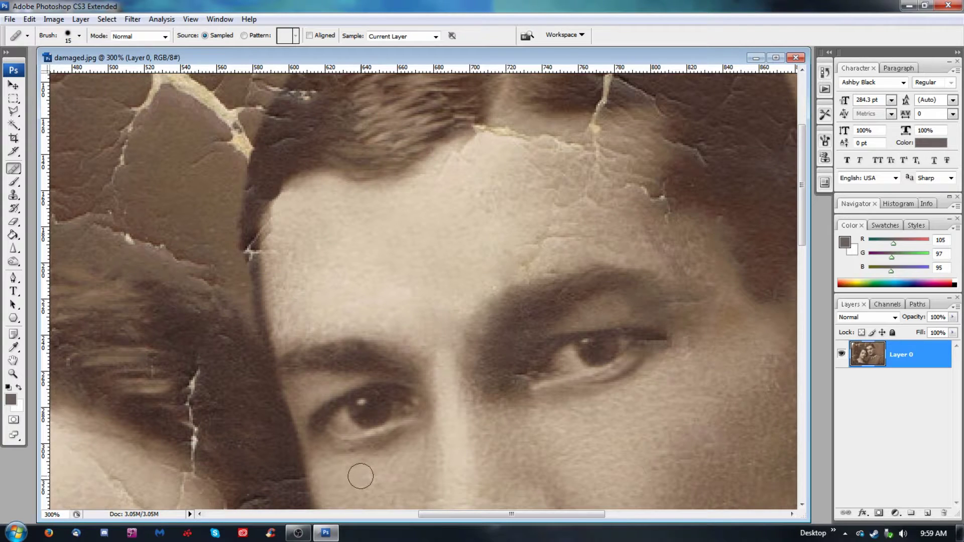
pyautogui.keyDown('alt'); pyautogui.click(261, 274); pyautogui.keyUp('alt')
pyautogui.click(259, 250)
pyautogui.click(257, 257)
pyautogui.click(254, 240)
pyautogui.click(249, 250)
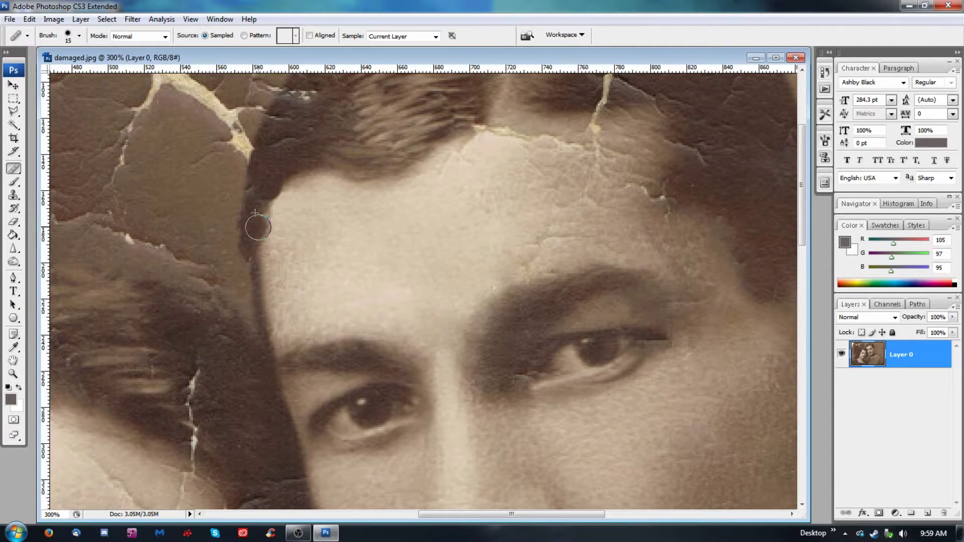
# Cover the crease in the background just outside the man's hairline with a Healing Brush dab and a Clone Stamp stroke
pyautogui.keyDown('alt'); pyautogui.click(201, 210); pyautogui.keyUp('alt')
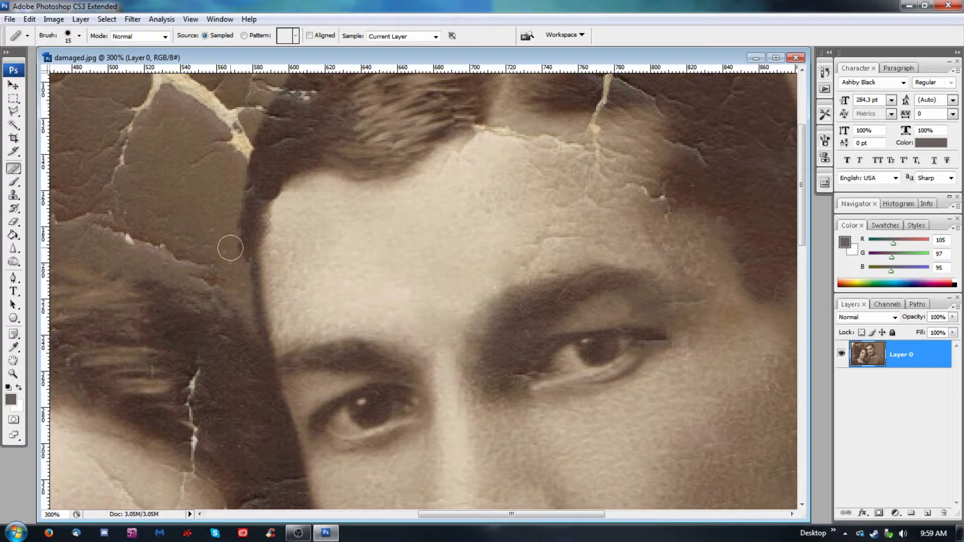
pyautogui.click(229, 251)
pyautogui.click(14, 195)
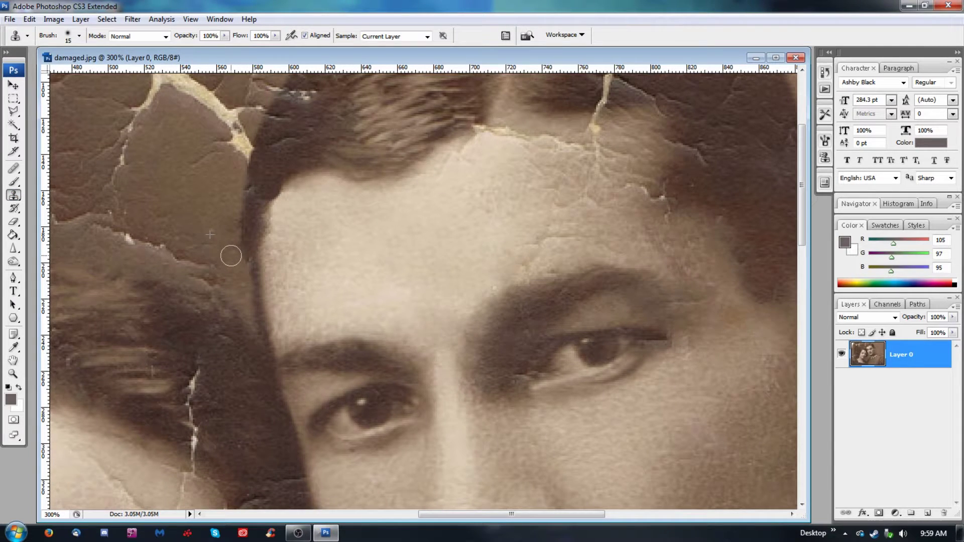
pyautogui.moveTo(231, 248); pyautogui.dragTo(231, 222)
# Heal the creases and white crack in the dark hair at the side of the man's head with the 15 px Healing Brush
pyautogui.click(20, 168)
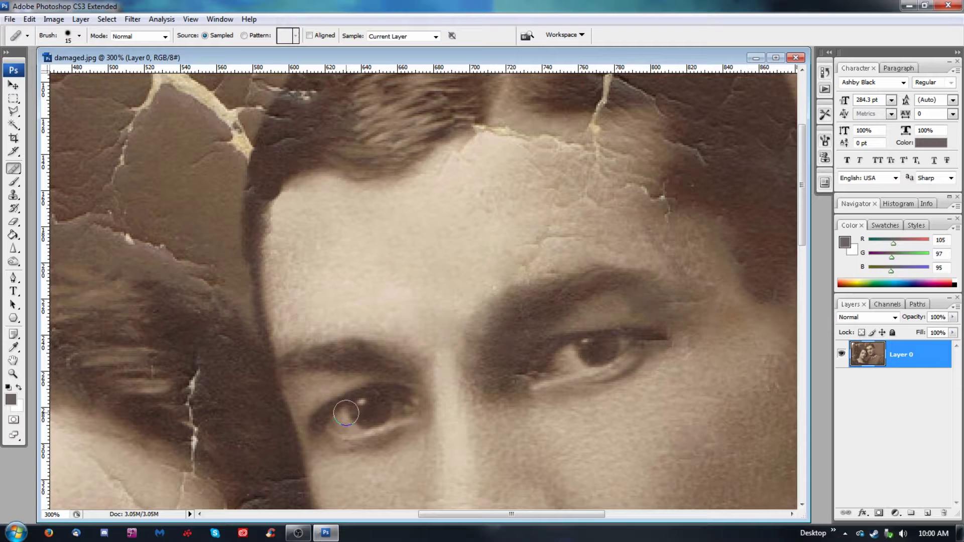
pyautogui.moveTo(340, 263); pyautogui.dragTo(365, 424)
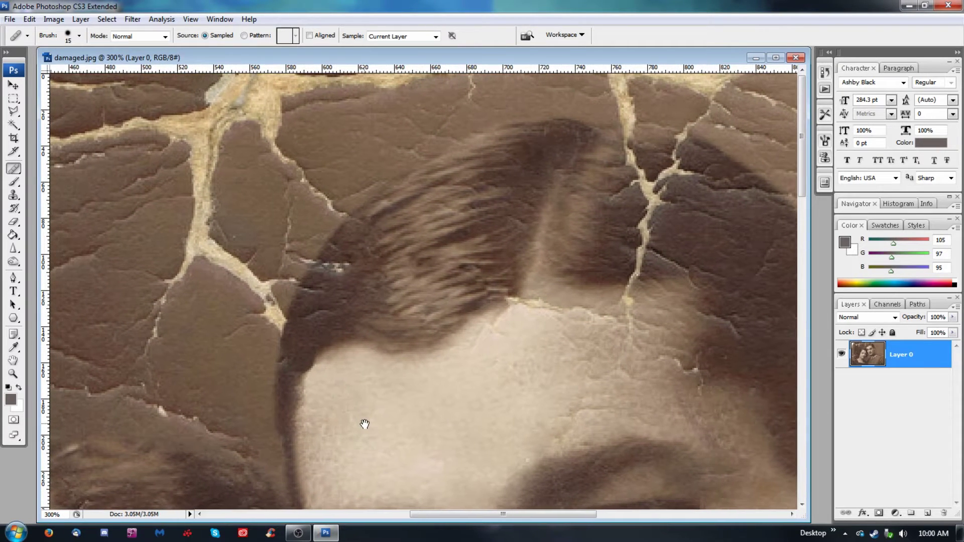
pyautogui.moveTo(284, 364)
pyautogui.mouseDown()
pyautogui.moveTo(289, 369)
pyautogui.moveTo(298, 342)
pyautogui.mouseUp()
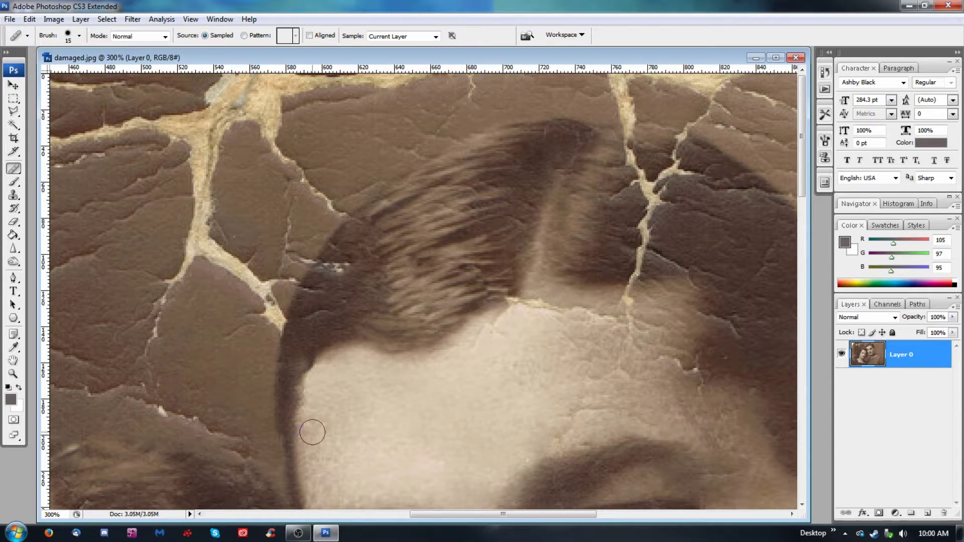
pyautogui.keyDown('alt'); pyautogui.click(312, 429); pyautogui.keyUp('alt')
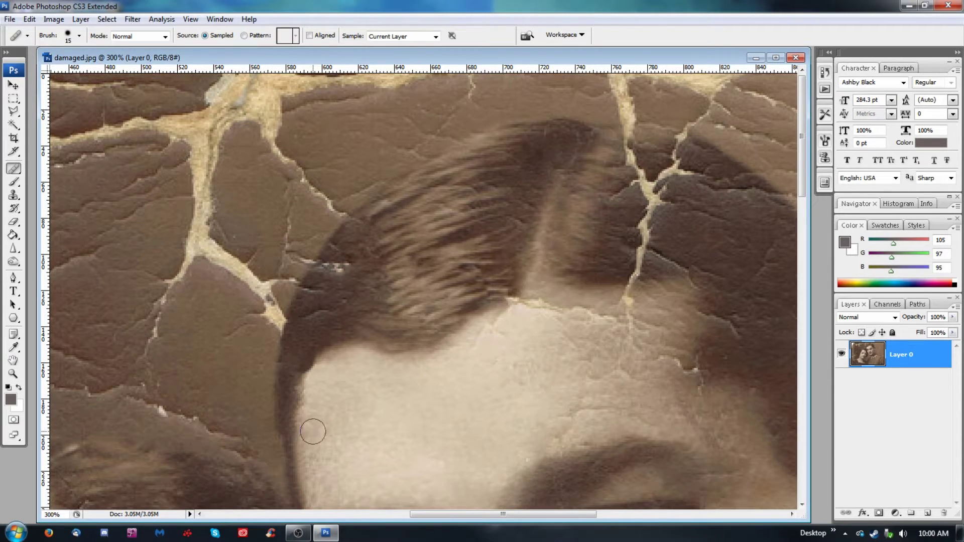
pyautogui.keyDown('alt'); pyautogui.click(307, 334); pyautogui.keyUp('alt')
pyautogui.moveTo(310, 320); pyautogui.dragTo(349, 298)
pyautogui.moveTo(309, 299)
pyautogui.mouseDown()
pyautogui.moveTo(312, 289)
pyautogui.moveTo(342, 292)
pyautogui.mouseUp()
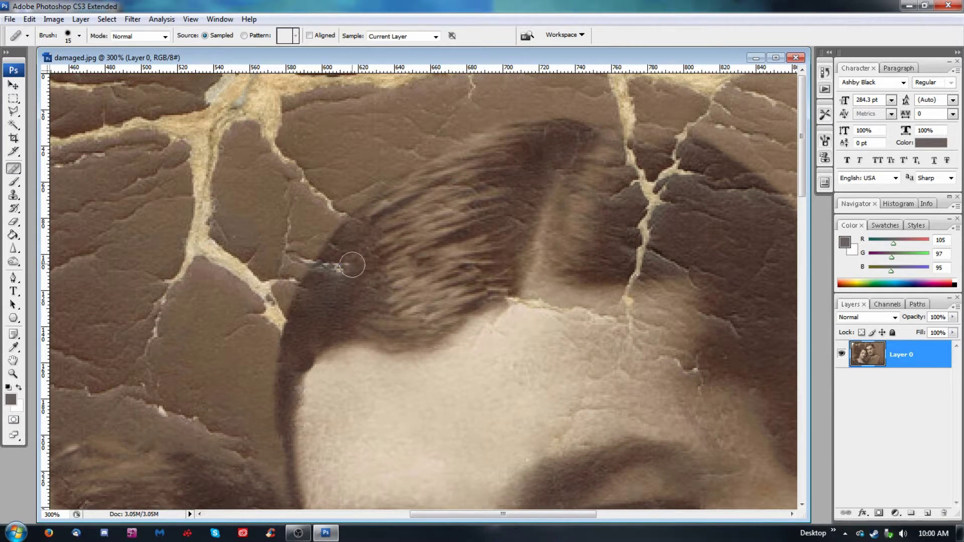
pyautogui.moveTo(337, 271); pyautogui.dragTo(337, 274)
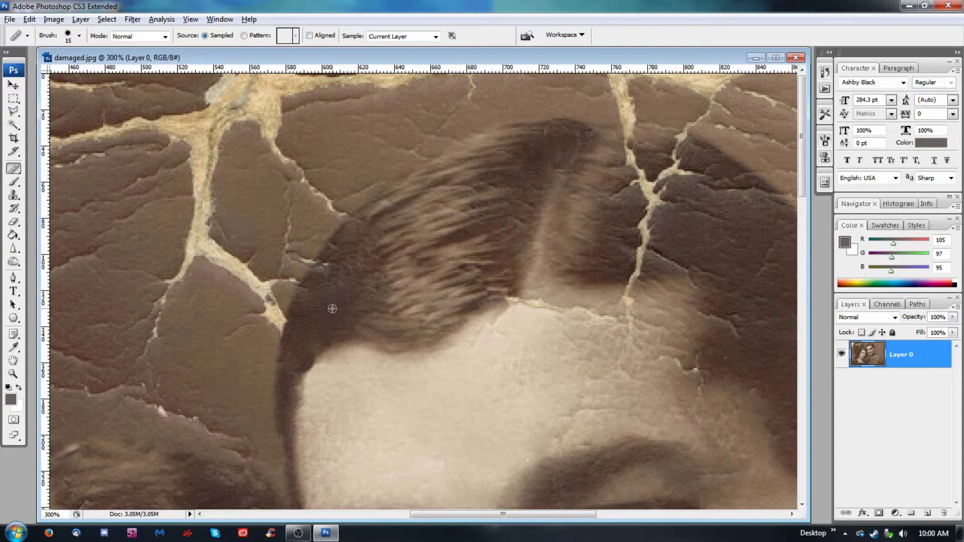
pyautogui.moveTo(327, 289)
pyautogui.mouseDown()
pyautogui.moveTo(323, 266)
pyautogui.moveTo(336, 288)
pyautogui.moveTo(342, 260)
pyautogui.mouseUp()
# Clone plain background over the end of the tan crack where it meets the edge of the man's hair
pyautogui.click(14, 195)
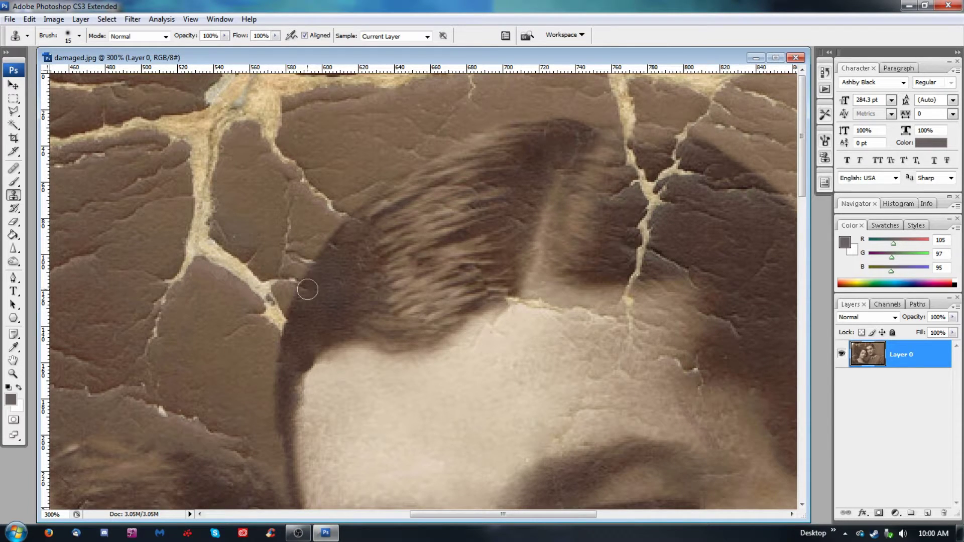
pyautogui.click(307, 291)
pyautogui.moveTo(274, 317)
pyautogui.mouseDown()
pyautogui.moveTo(270, 337)
pyautogui.moveTo(275, 304)
pyautogui.moveTo(262, 328)
pyautogui.moveTo(252, 318)
pyautogui.moveTo(225, 339)
pyautogui.mouseUp()
pyautogui.click(261, 372)
pyautogui.click(251, 316)
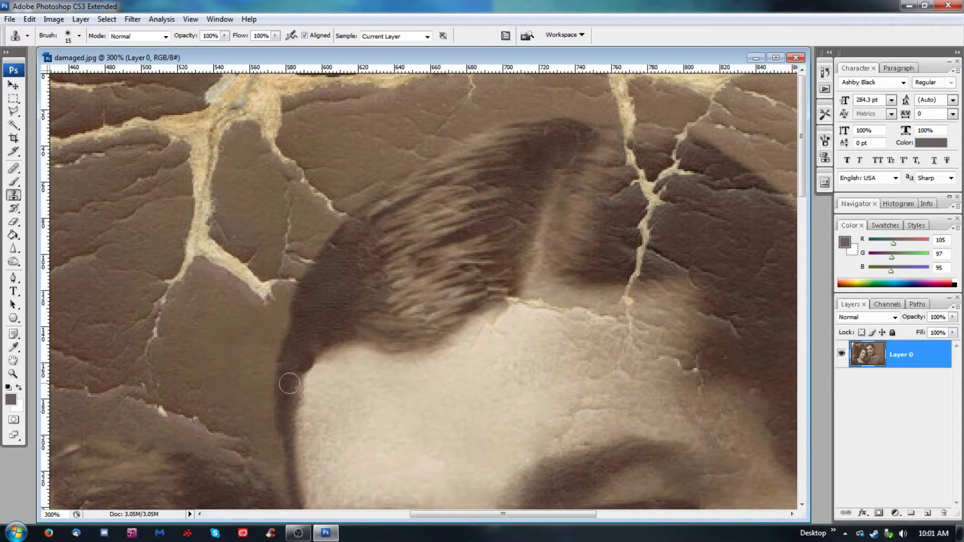
pyautogui.moveTo(225, 279)
pyautogui.mouseDown()
pyautogui.moveTo(269, 288)
pyautogui.moveTo(263, 306)
pyautogui.moveTo(279, 270)
pyautogui.moveTo(283, 286)
pyautogui.moveTo(290, 281)
pyautogui.moveTo(273, 289)
pyautogui.moveTo(290, 269)
pyautogui.mouseUp()
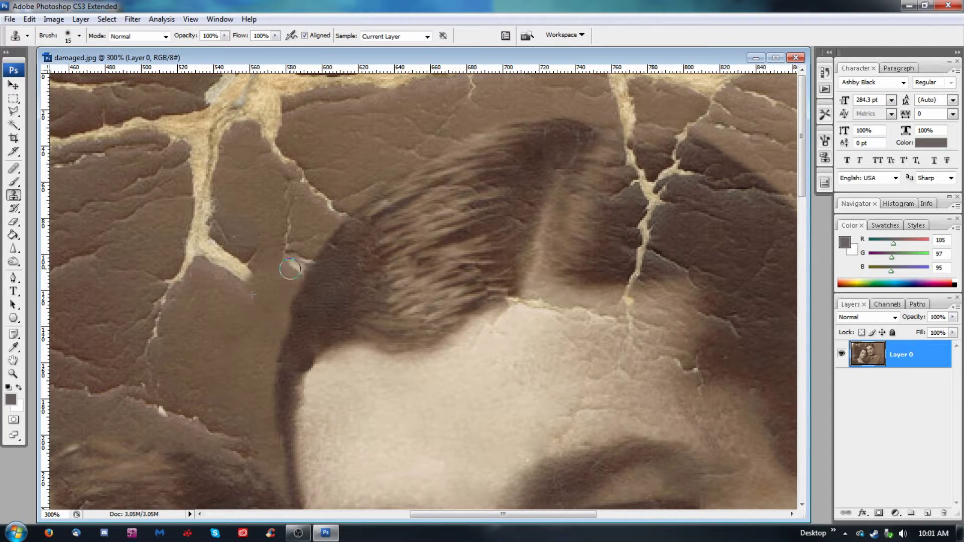
pyautogui.keyDown('alt'); pyautogui.click(219, 312); pyautogui.keyUp('alt')
pyautogui.moveTo(225, 276)
pyautogui.mouseDown()
pyautogui.moveTo(245, 270)
pyautogui.moveTo(243, 296)
pyautogui.moveTo(256, 260)
pyautogui.moveTo(238, 279)
pyautogui.moveTo(251, 252)
pyautogui.moveTo(224, 273)
pyautogui.moveTo(223, 238)
pyautogui.moveTo(222, 260)
pyautogui.moveTo(215, 241)
pyautogui.moveTo(203, 271)
pyautogui.moveTo(232, 222)
pyautogui.mouseUp()
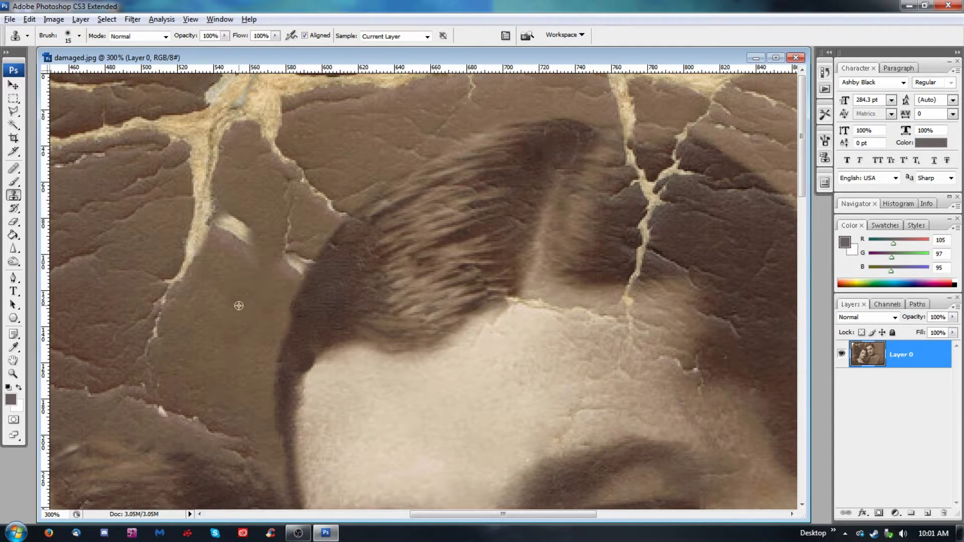
pyautogui.hotkey('ctrl', 'z')
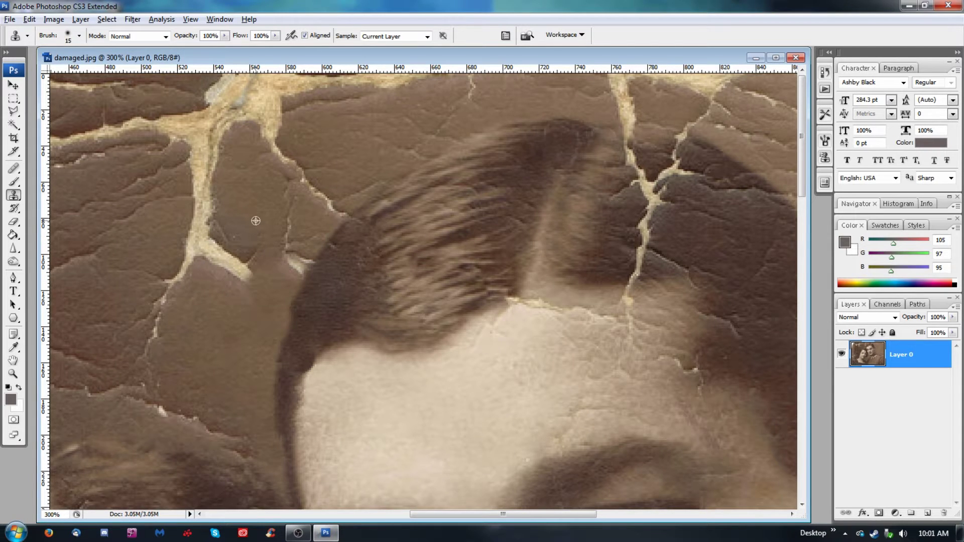
# Clone background over the rest of the diagonal tan crack branch and blend the patch with the Healing Brush
pyautogui.moveTo(255, 256); pyautogui.dragTo(245, 272)
pyautogui.moveTo(239, 274)
pyautogui.mouseDown()
pyautogui.moveTo(245, 254)
pyautogui.moveTo(223, 273)
pyautogui.moveTo(215, 246)
pyautogui.mouseUp()
pyautogui.keyDown('alt'); pyautogui.click(210, 280); pyautogui.keyUp('alt')
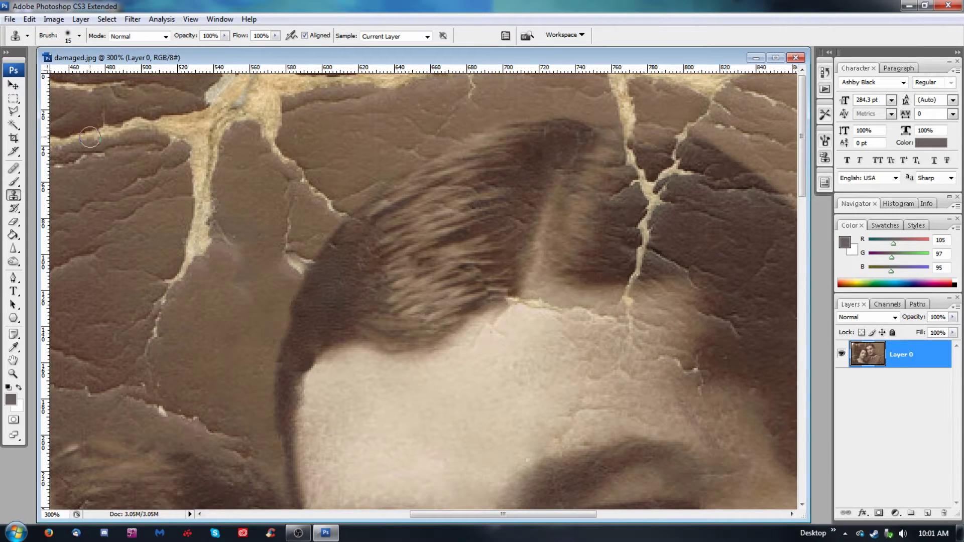
pyautogui.click(13, 169)
pyautogui.keyDown('alt'); pyautogui.click(251, 214); pyautogui.keyUp('alt')
pyautogui.moveTo(246, 249)
pyautogui.mouseDown()
pyautogui.moveTo(228, 235)
pyautogui.moveTo(229, 222)
pyautogui.mouseUp()
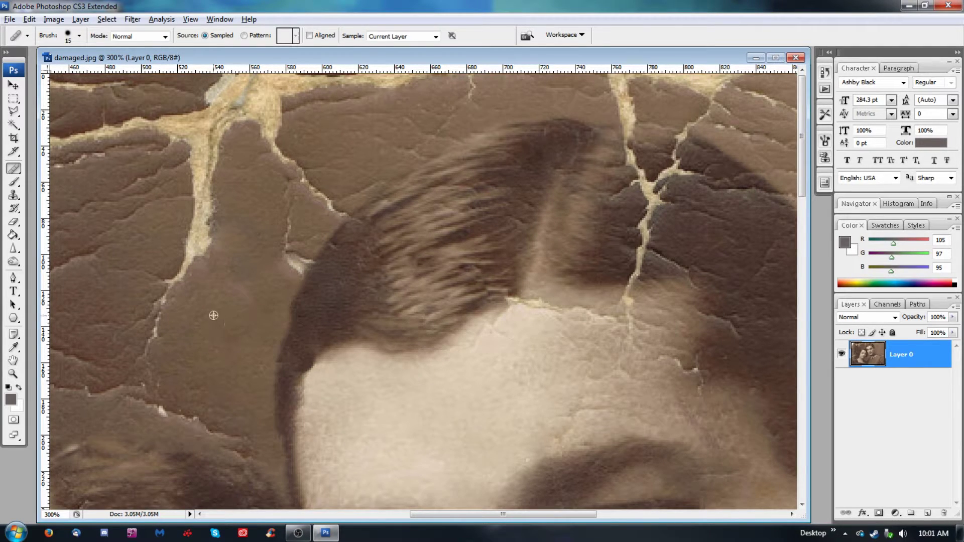
# Try to smooth the cloned background patch beside the vertical tan crack with the Healing Brush, and undo the stroke
pyautogui.keyDown('alt'); pyautogui.click(189, 333); pyautogui.keyUp('alt')
pyautogui.click(225, 303)
pyautogui.keyDown('alt'); pyautogui.click(226, 301); pyautogui.keyUp('alt')
pyautogui.moveTo(228, 259); pyautogui.dragTo(215, 250)
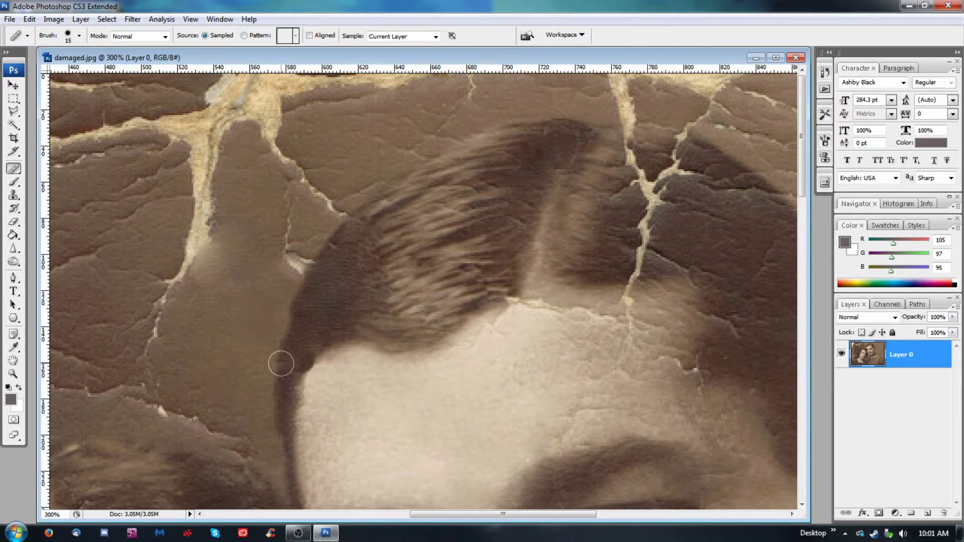
pyautogui.hotkey('ctrl', 'alt', 'z')
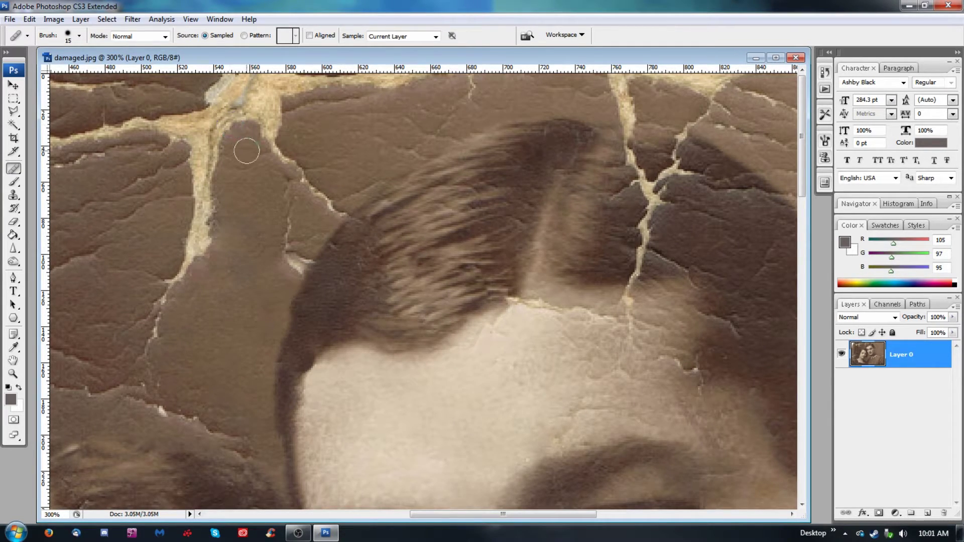
# Examine the background and the whole photo for remaining damage, returning to the man's face at 200%
pyautogui.moveTo(279, 208)
pyautogui.mouseDown()
pyautogui.moveTo(449, 337)
pyautogui.moveTo(679, 381)
pyautogui.moveTo(760, 373)
pyautogui.moveTo(349, 392)
pyautogui.moveTo(378, 390)
pyautogui.mouseUp()
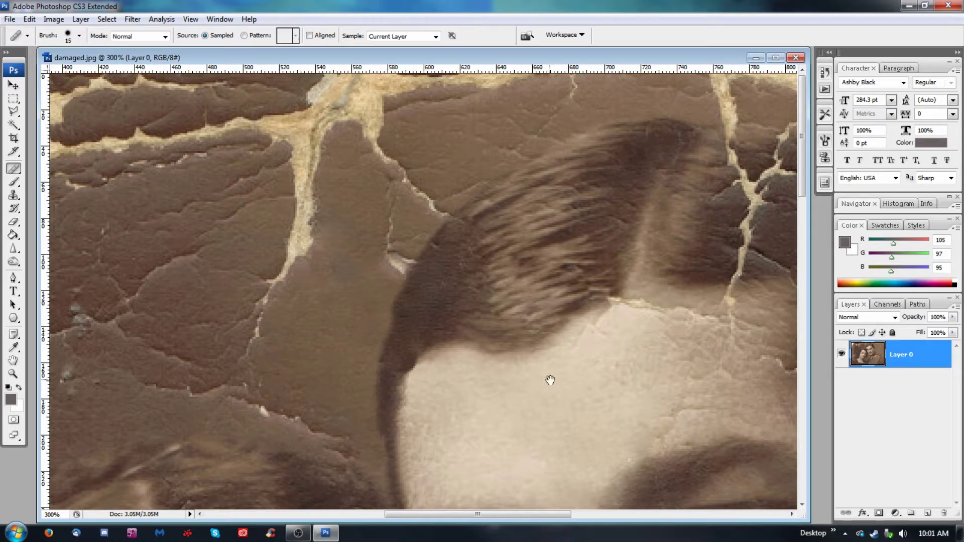
pyautogui.moveTo(349, 356); pyautogui.dragTo(746, 382)
pyautogui.moveTo(256, 391); pyautogui.dragTo(594, 320)
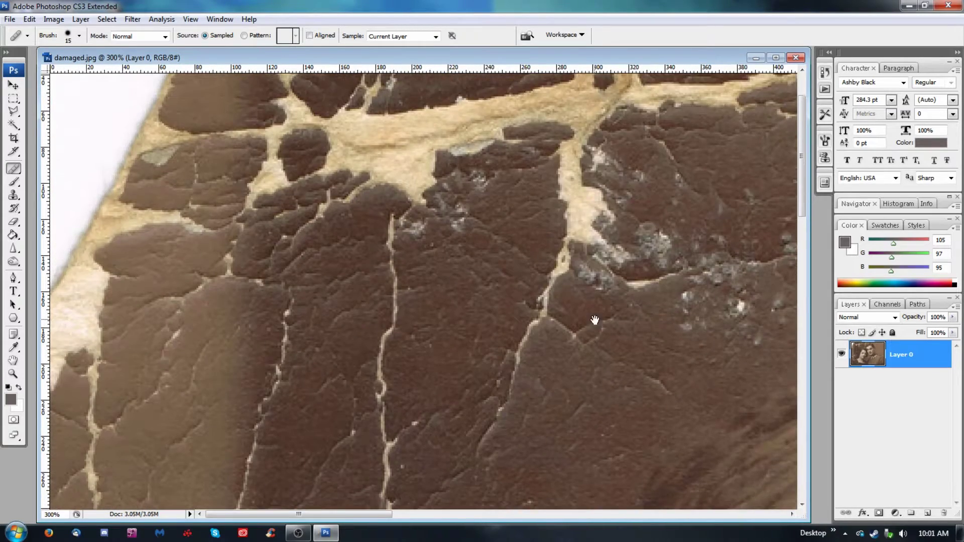
pyautogui.hotkey('ctrl', '-')
pyautogui.hotkey('ctrl', '-')
pyautogui.hotkey('ctrl', '-')
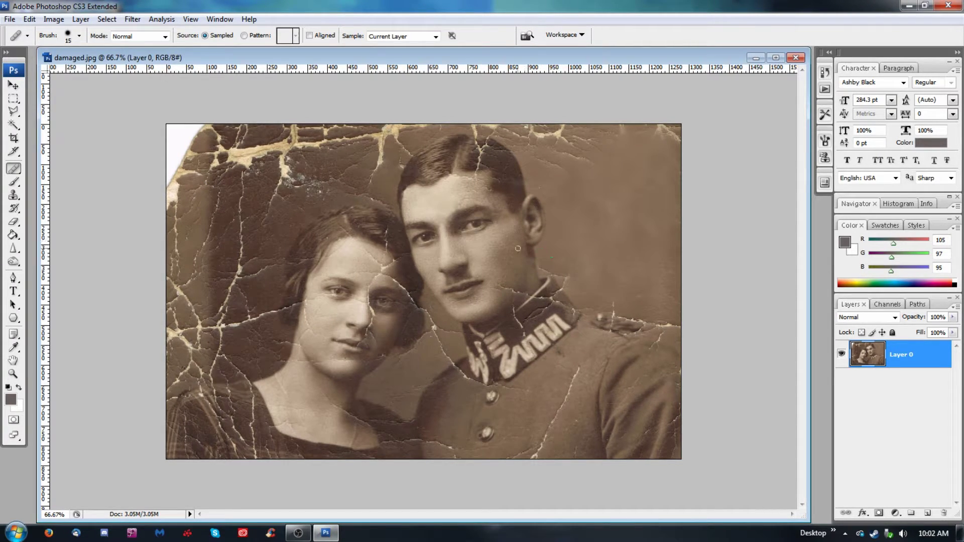
pyautogui.click(13, 374)
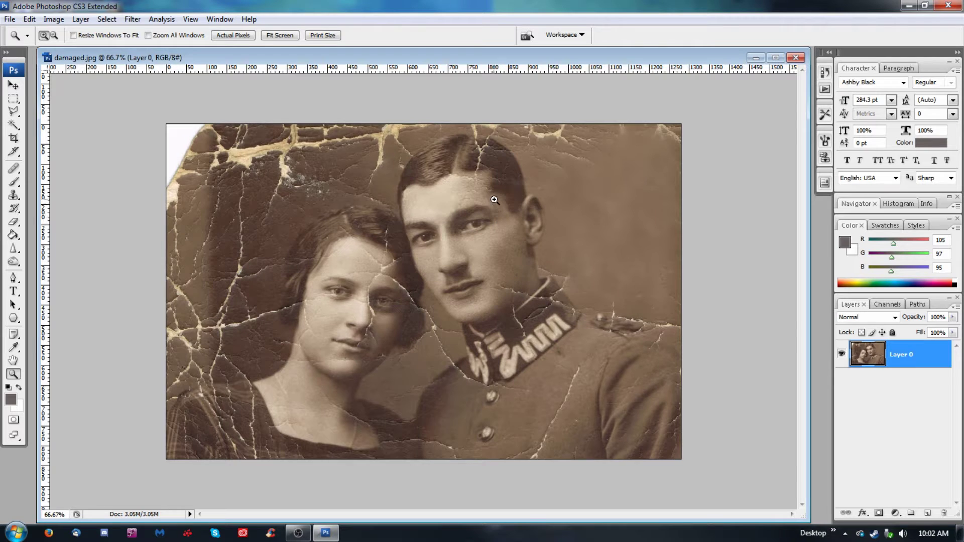
pyautogui.moveTo(541, 264); pyautogui.dragTo(542, 264)
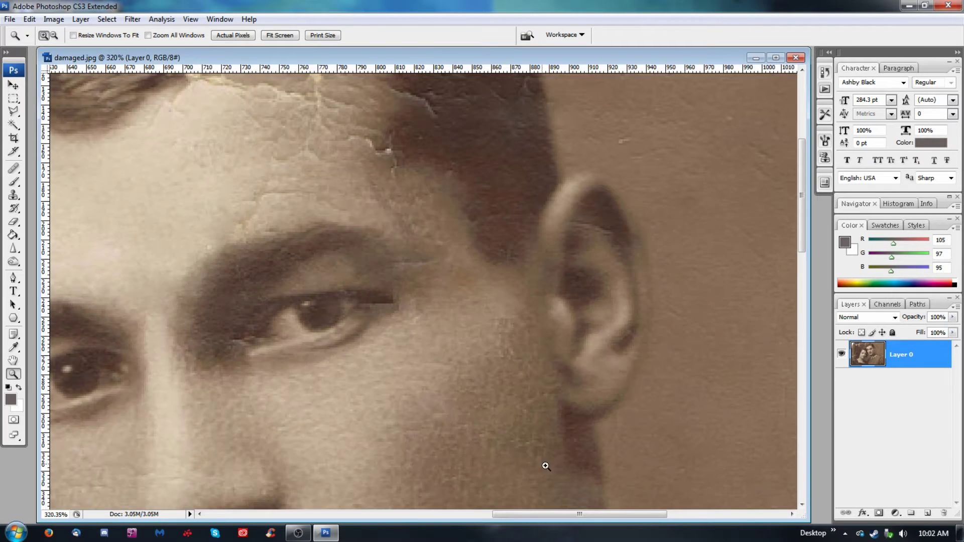
pyautogui.keyDown('alt'); pyautogui.click(431, 398); pyautogui.keyUp('alt')
pyautogui.keyDown('alt'); pyautogui.click(431, 398); pyautogui.keyUp('alt')
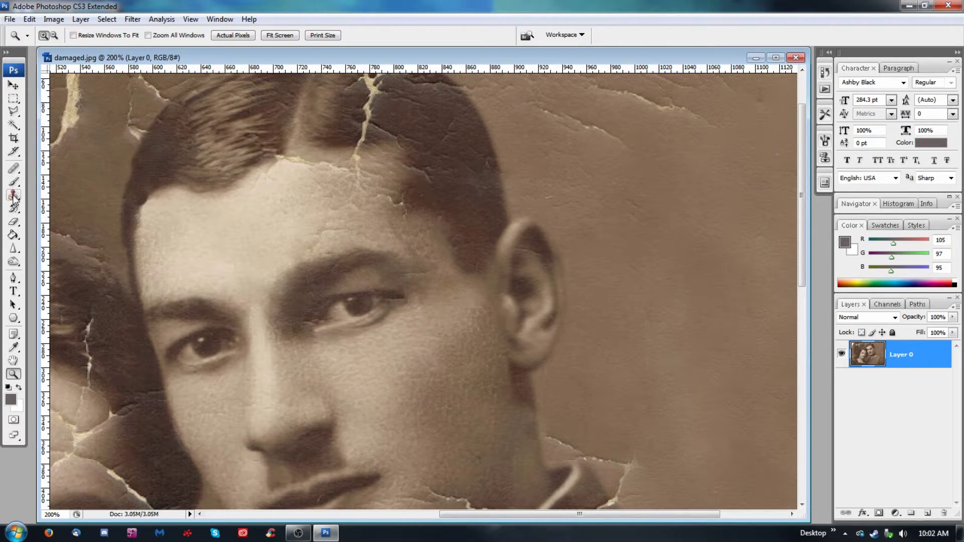
# Heal the uneven skin between the outer end of the man's eyebrow and his hairline with the 15 px Healing Brush
pyautogui.click(13, 169)
pyautogui.press('alt')
pyautogui.press('alt')
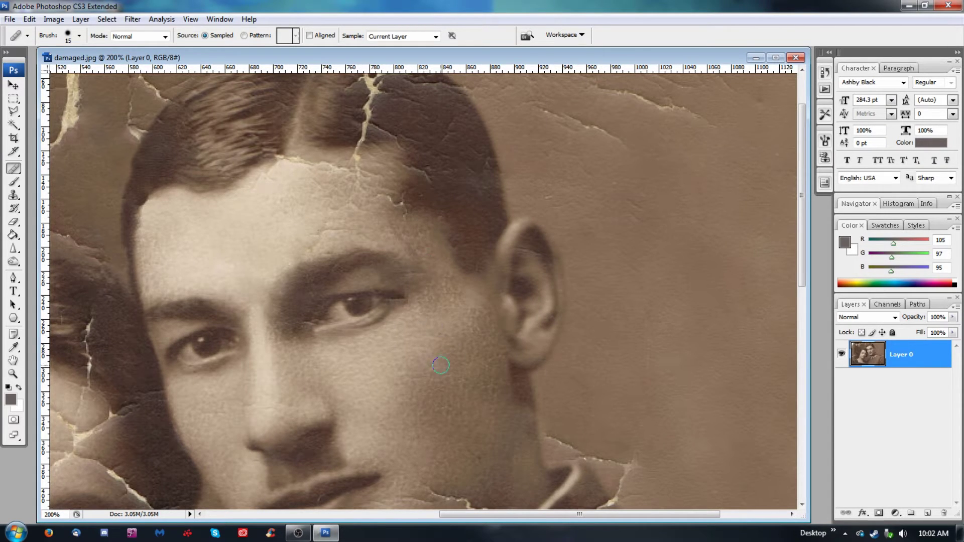
pyautogui.keyDown('alt'); pyautogui.click(439, 253); pyautogui.keyUp('alt')
pyautogui.moveTo(415, 245); pyautogui.dragTo(404, 244)
pyautogui.moveTo(445, 269)
pyautogui.mouseDown()
pyautogui.moveTo(432, 276)
pyautogui.moveTo(435, 254)
pyautogui.mouseUp()
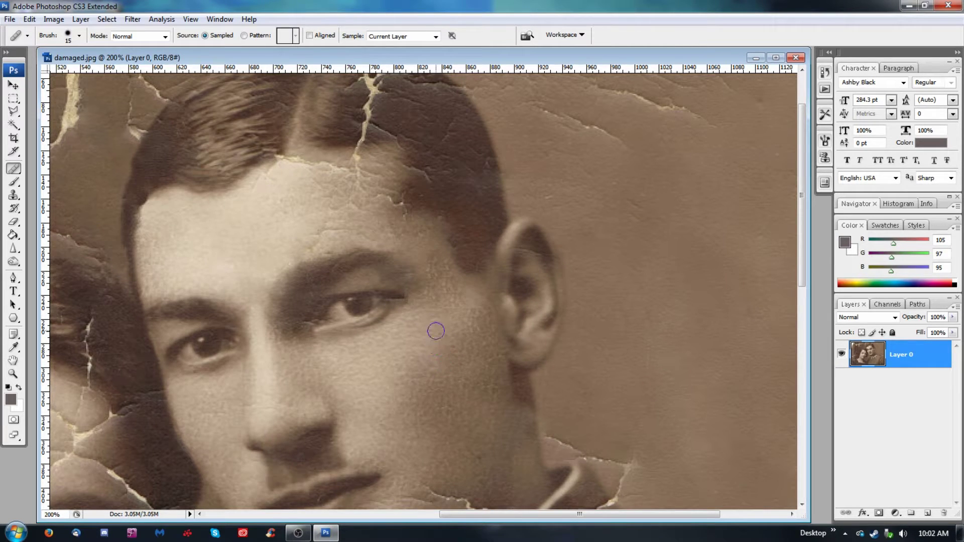
# Smooth the rough skin on the man's temple, from beside the outer eye corner up past the eyebrow's end
pyautogui.moveTo(441, 311); pyautogui.dragTo(442, 311)
pyautogui.click(456, 309)
pyautogui.keyDown('alt'); pyautogui.click(432, 338); pyautogui.keyUp('alt')
pyautogui.keyDown('alt'); pyautogui.click(421, 327); pyautogui.keyUp('alt')
pyautogui.moveTo(436, 306)
pyautogui.mouseDown()
pyautogui.moveTo(436, 326)
pyautogui.moveTo(455, 297)
pyautogui.mouseUp()
pyautogui.click(441, 274)
pyautogui.moveTo(437, 254); pyautogui.dragTo(431, 264)
pyautogui.press('alt')
pyautogui.press('alt')
pyautogui.click(437, 267)
pyautogui.click(424, 271)
pyautogui.keyDown('alt'); pyautogui.click(261, 256); pyautogui.keyUp('alt')
pyautogui.moveTo(291, 258)
pyautogui.mouseDown()
pyautogui.moveTo(322, 236)
pyautogui.moveTo(318, 224)
pyautogui.moveTo(295, 237)
pyautogui.moveTo(327, 229)
pyautogui.mouseUp()
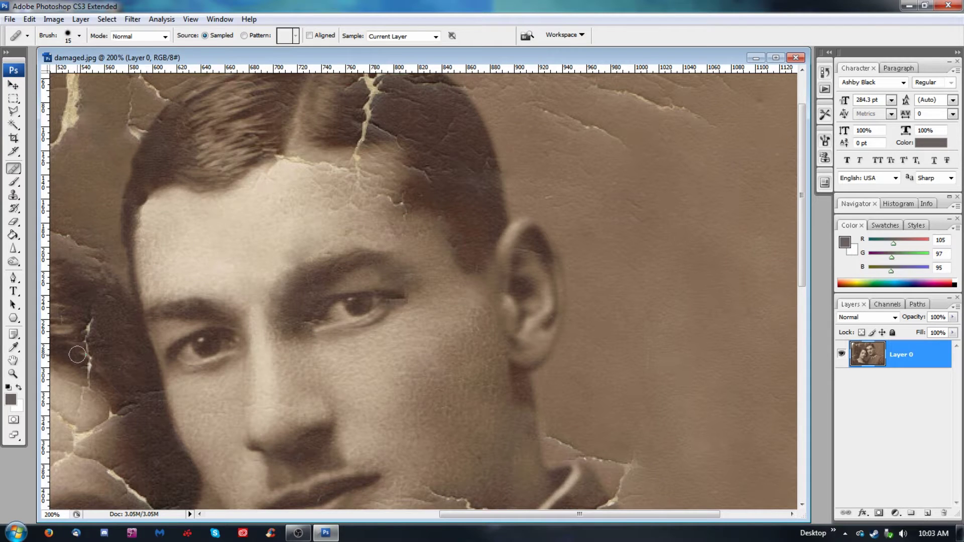
pyautogui.hotkey('ctrl', 'z')
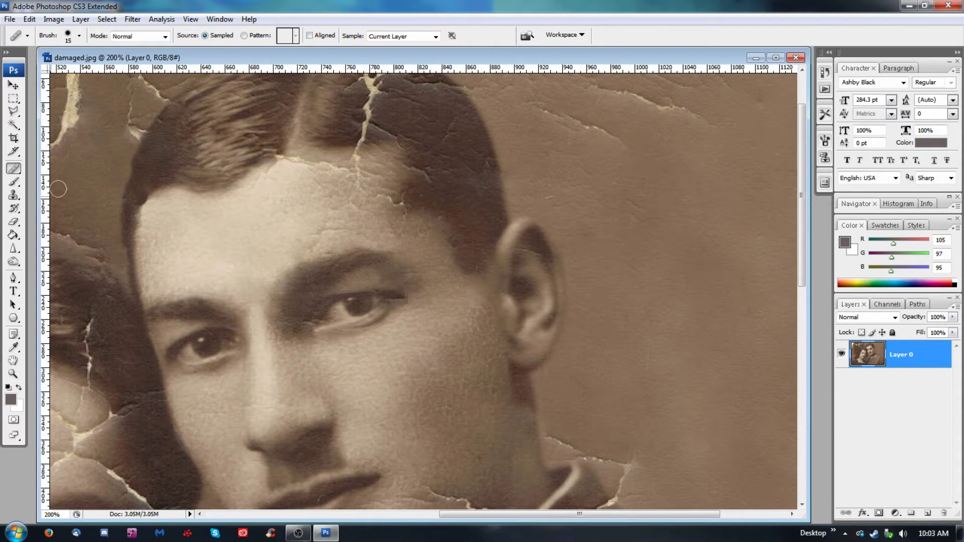
# Choose the Clone Stamp and set its soft brush to a 33 px diameter
pyautogui.click(14, 221)
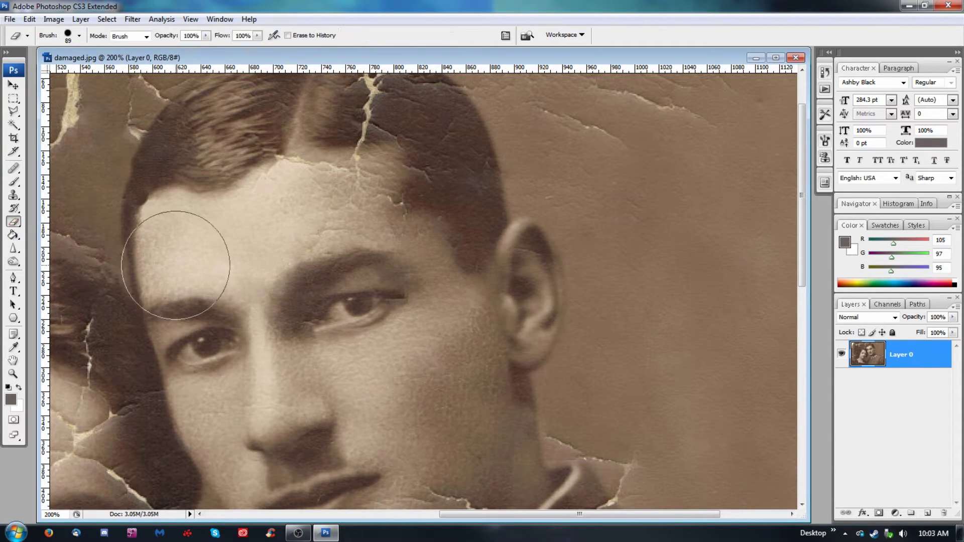
pyautogui.click(14, 195)
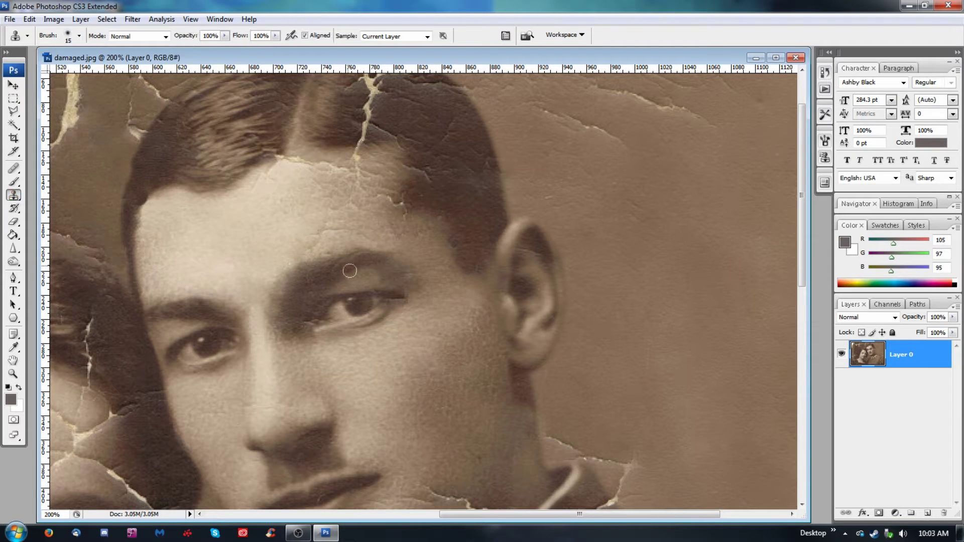
pyautogui.press('alt')
pyautogui.click(79, 35)
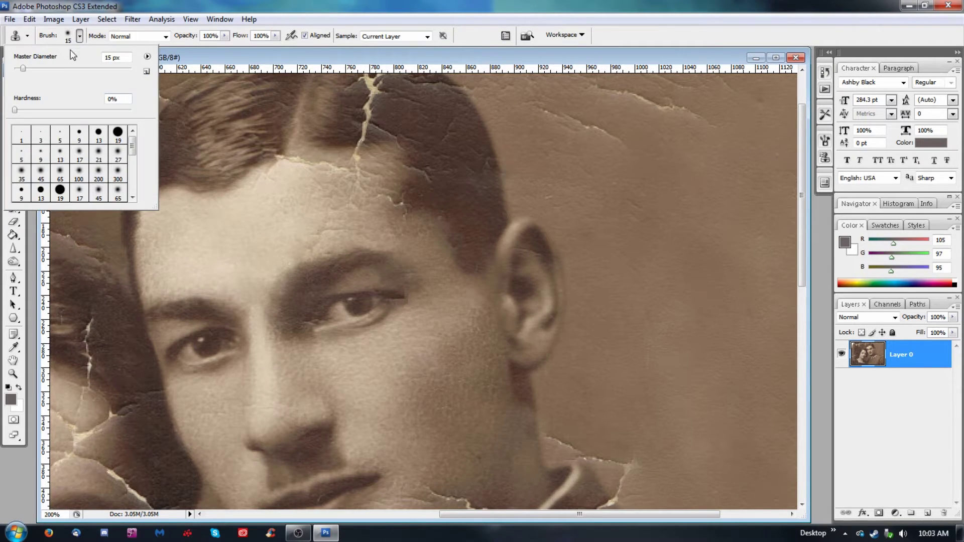
pyautogui.click(60, 68)
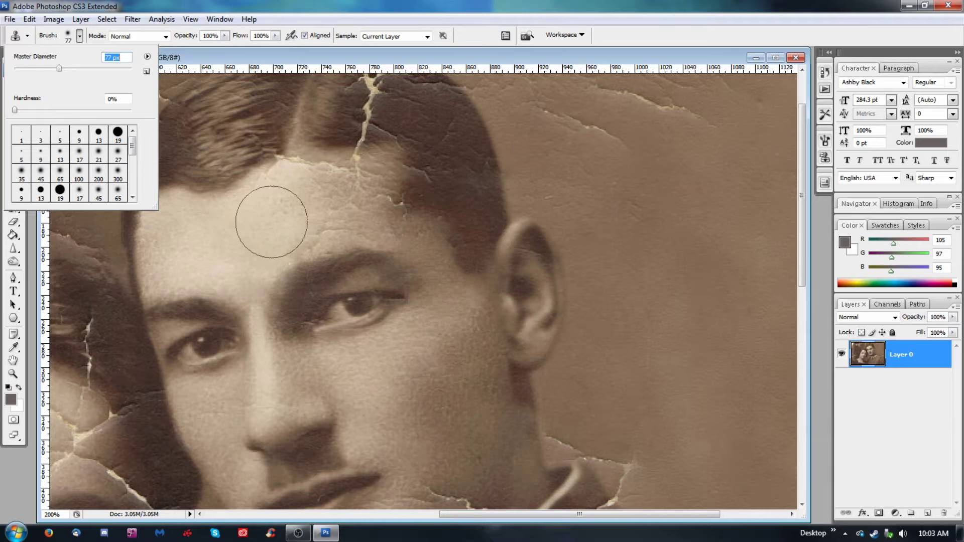
pyautogui.moveTo(56, 73); pyautogui.dragTo(35, 71)
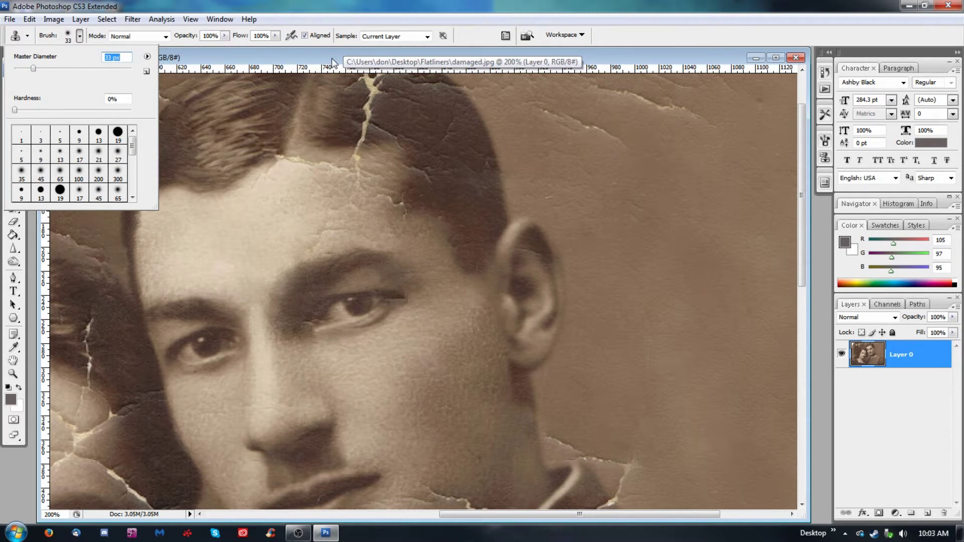
# Heal the crack along the man's hairline above the forehead, up to the parting, with the 15 px Healing Brush
pyautogui.press('Return')
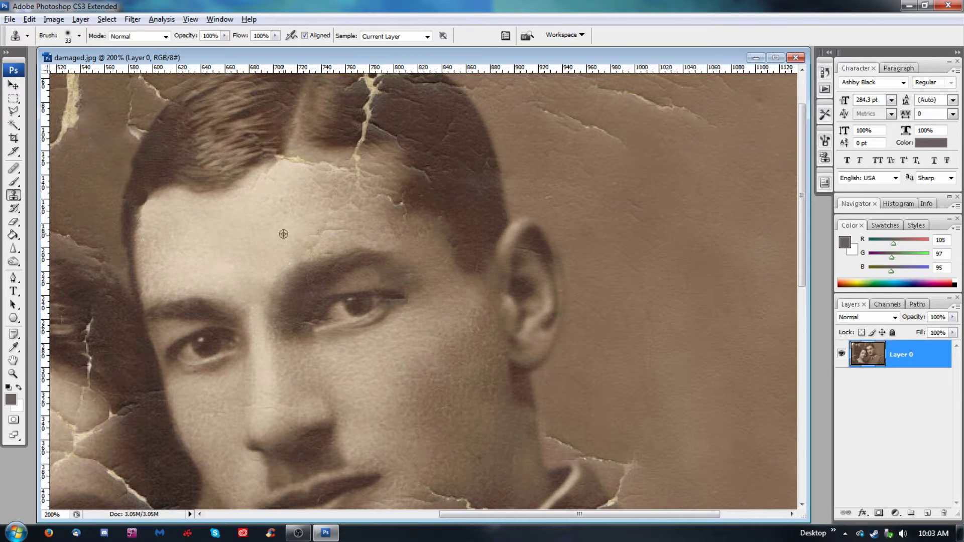
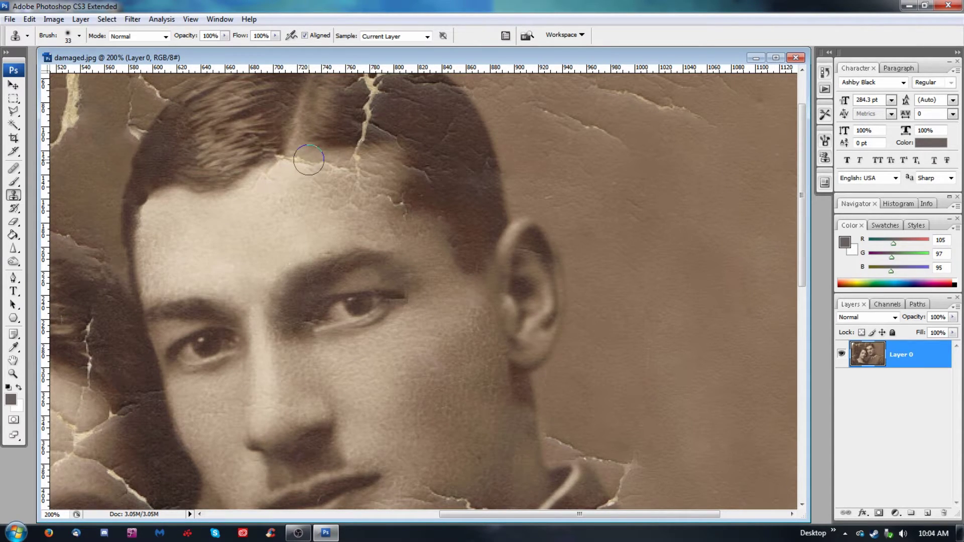
pyautogui.click(14, 168)
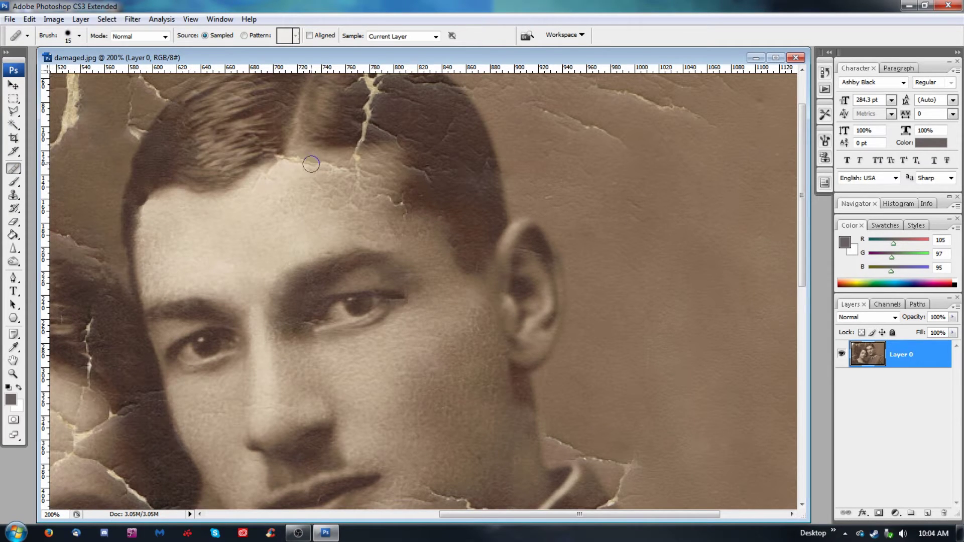
pyautogui.keyDown('alt'); pyautogui.click(292, 176); pyautogui.keyUp('alt')
pyautogui.keyDown('alt'); pyautogui.click(384, 370); pyautogui.keyUp('alt')
pyautogui.moveTo(344, 171); pyautogui.dragTo(293, 161)
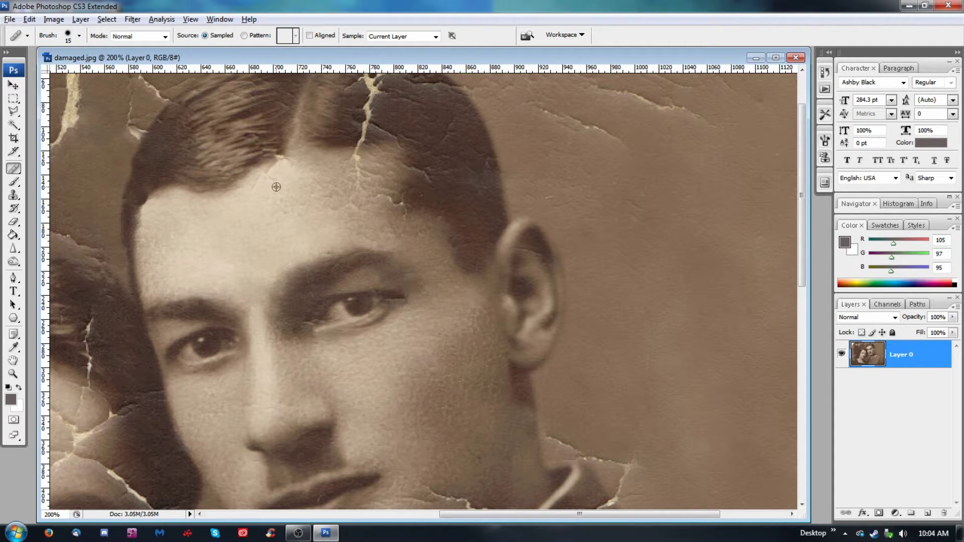
pyautogui.keyDown('alt'); pyautogui.click(404, 359); pyautogui.keyUp('alt')
pyautogui.moveTo(314, 184)
pyautogui.mouseDown()
pyautogui.moveTo(299, 183)
pyautogui.moveTo(301, 155)
pyautogui.moveTo(288, 155)
pyautogui.moveTo(280, 171)
pyautogui.mouseUp()
pyautogui.keyDown('alt'); pyautogui.click(295, 189); pyautogui.keyUp('alt')
pyautogui.moveTo(270, 181)
pyautogui.mouseDown()
pyautogui.moveTo(249, 193)
pyautogui.moveTo(273, 168)
pyautogui.mouseUp()
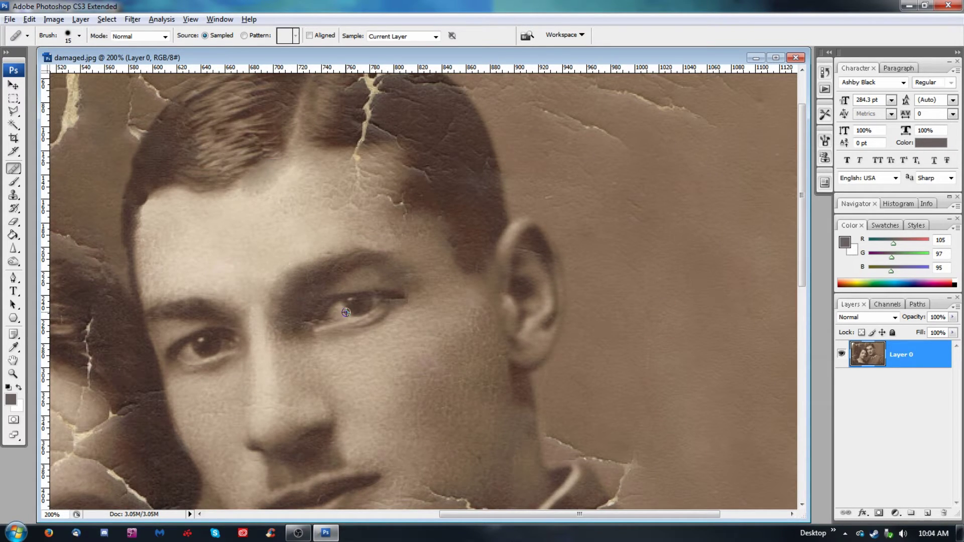
# Clone clean forehead skin over the rough patch below the hairline and the crack running down from it, using the 33 px Clone Stamp
pyautogui.click(13, 195)
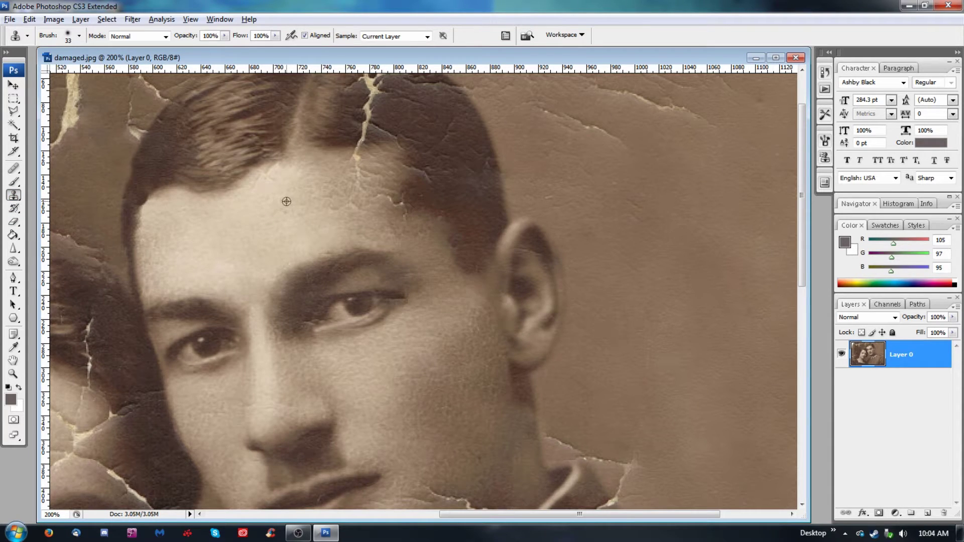
pyautogui.keyDown('alt'); pyautogui.click(255, 209); pyautogui.keyUp('alt')
pyautogui.click(271, 184)
pyautogui.click(275, 171)
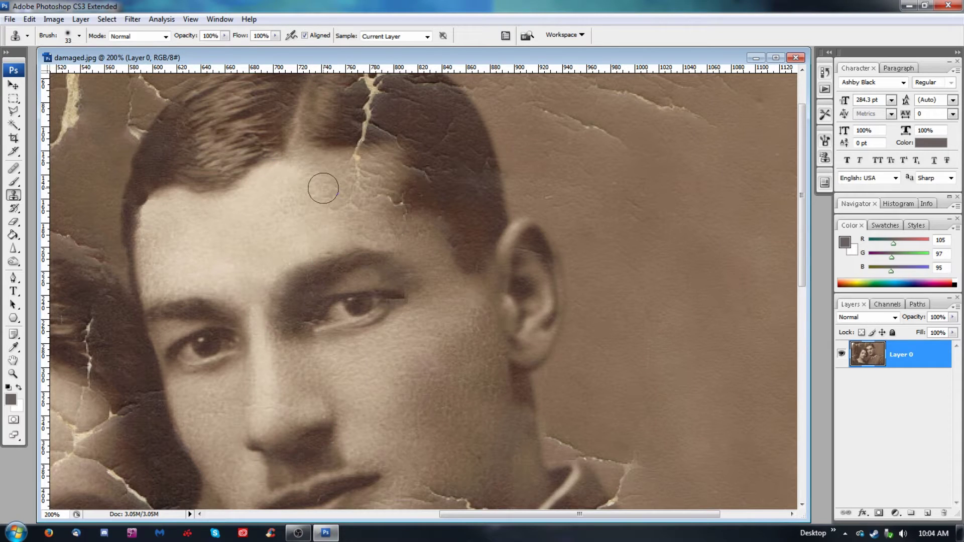
pyautogui.click(284, 198)
pyautogui.keyDown('alt'); pyautogui.click(323, 172); pyautogui.keyUp('alt')
pyautogui.moveTo(358, 177)
pyautogui.mouseDown()
pyautogui.moveTo(351, 172)
pyautogui.moveTo(345, 226)
pyautogui.moveTo(353, 208)
pyautogui.mouseUp()
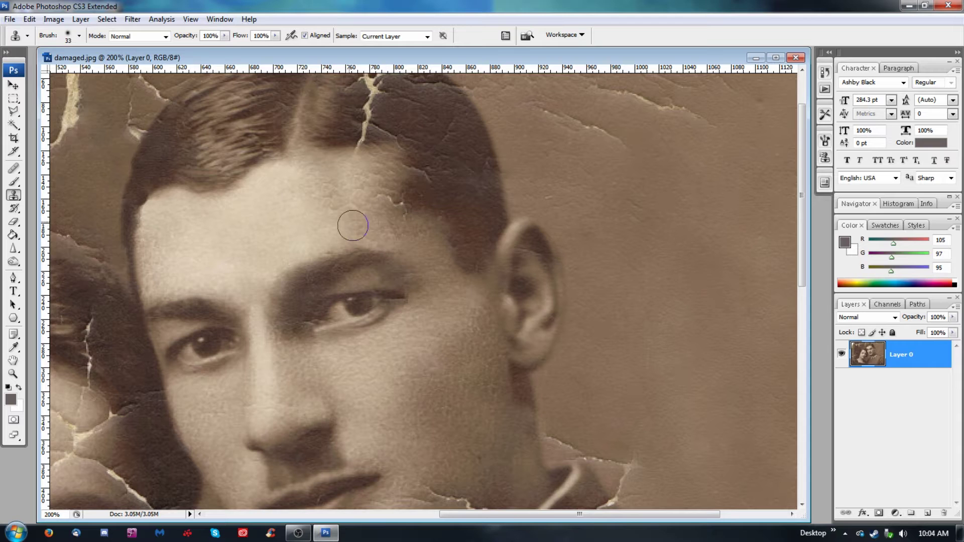
# Clone nearby skin over the crack where the man's forehead meets the hair at his temple
pyautogui.keyDown('alt'); pyautogui.click(380, 230); pyautogui.keyUp('alt')
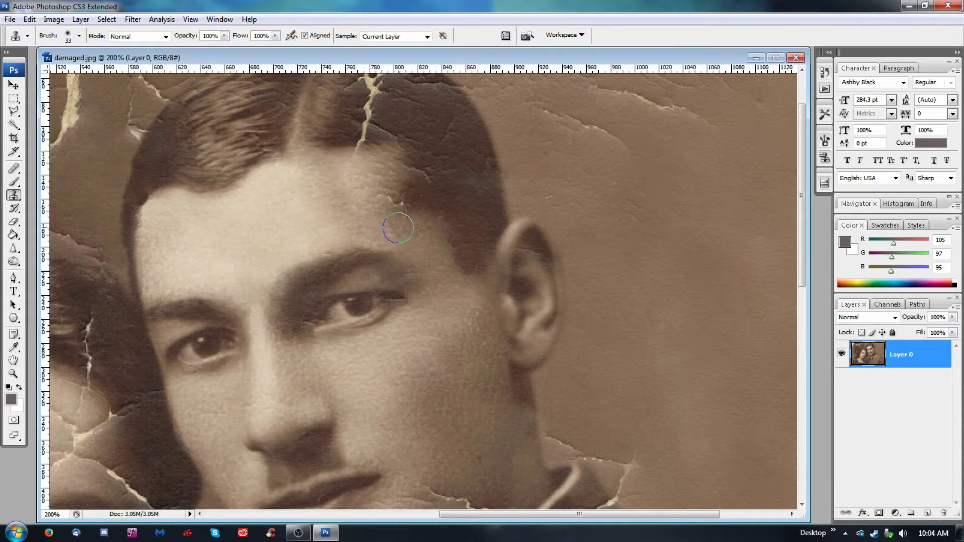
pyautogui.click(400, 218)
pyautogui.click(392, 209)
pyautogui.moveTo(382, 210); pyautogui.dragTo(382, 198)
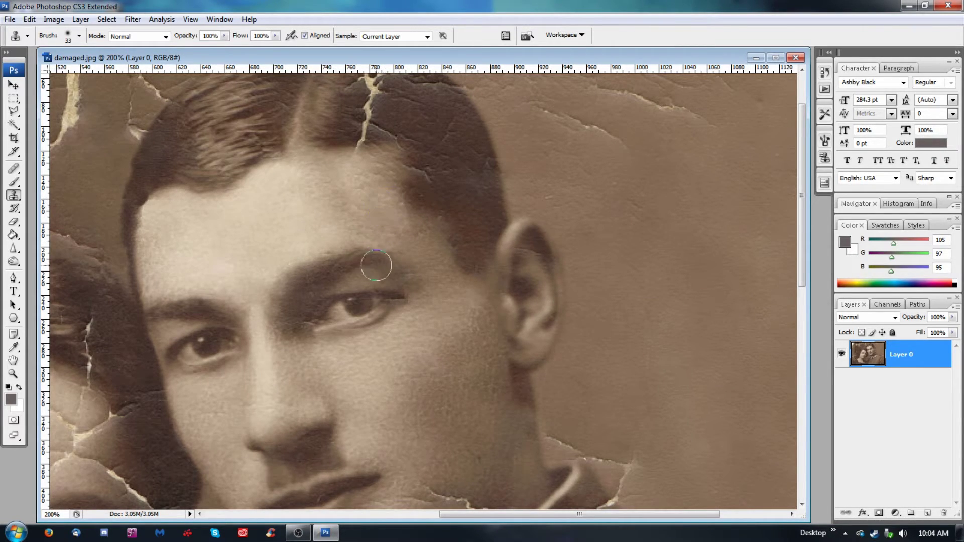
pyautogui.keyDown('alt'); pyautogui.click(441, 282); pyautogui.keyUp('alt')
pyautogui.click(400, 220)
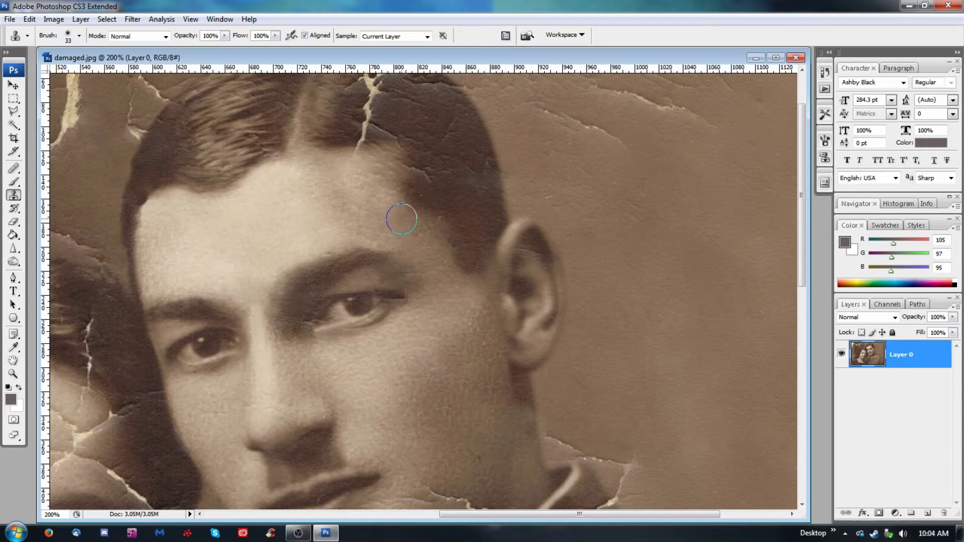
pyautogui.click(389, 211)
pyautogui.press('alt')
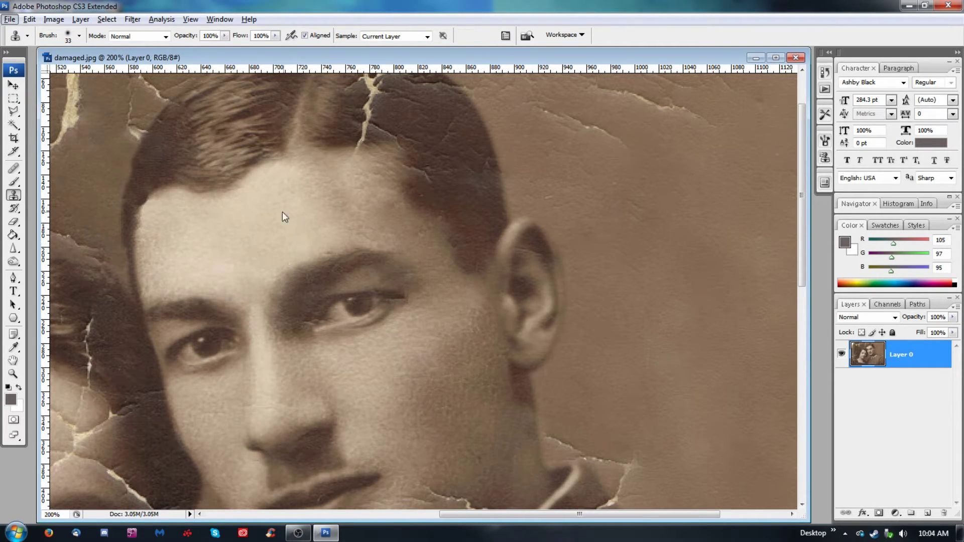
# Even out the blotchy skin in the middle of the man's forehead with the Healing Brush at 51 px
pyautogui.click(16, 169)
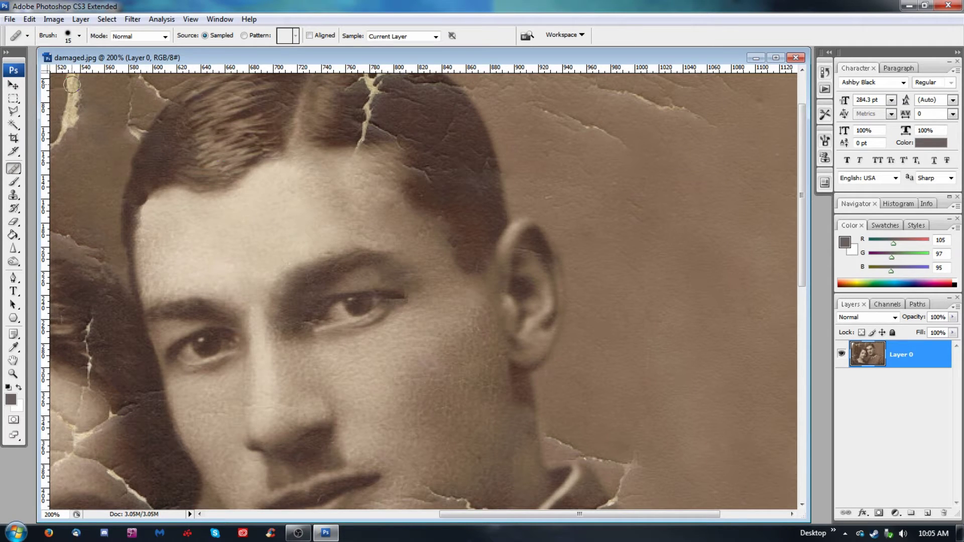
pyautogui.click(73, 37)
pyautogui.moveTo(54, 66)
pyautogui.mouseDown()
pyautogui.moveTo(73, 66)
pyautogui.moveTo(43, 66)
pyautogui.mouseUp()
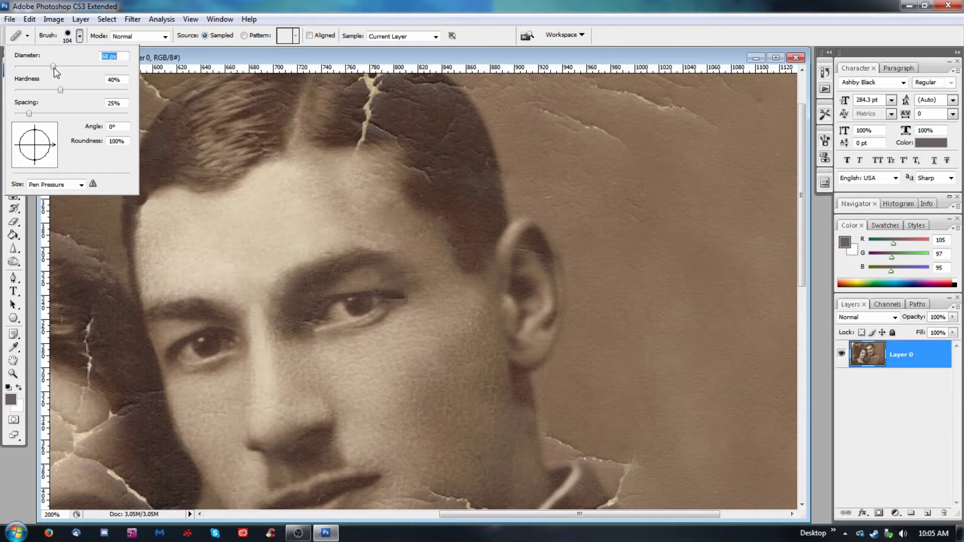
pyautogui.click(289, 222)
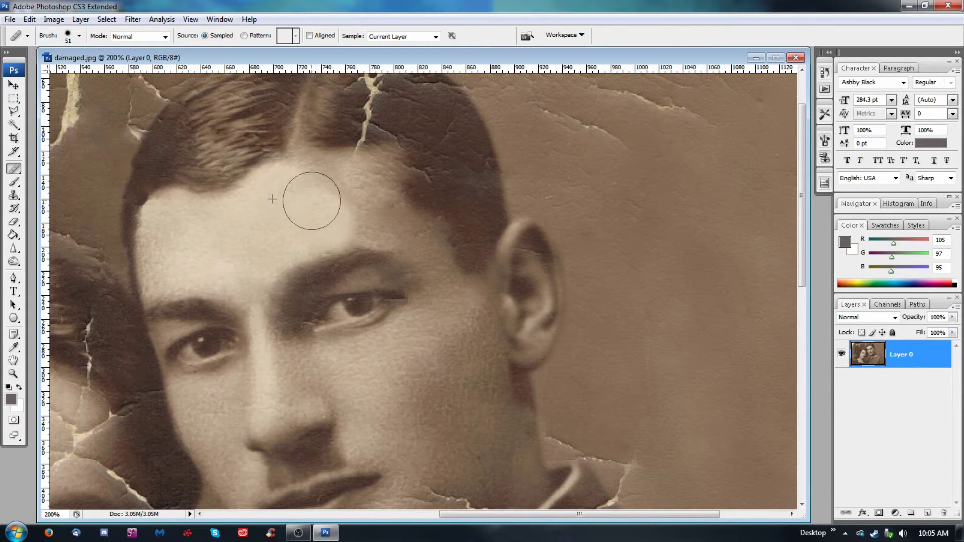
pyautogui.moveTo(312, 201); pyautogui.dragTo(306, 195)
pyautogui.hotkey('ctrl', 'alt', 'z')
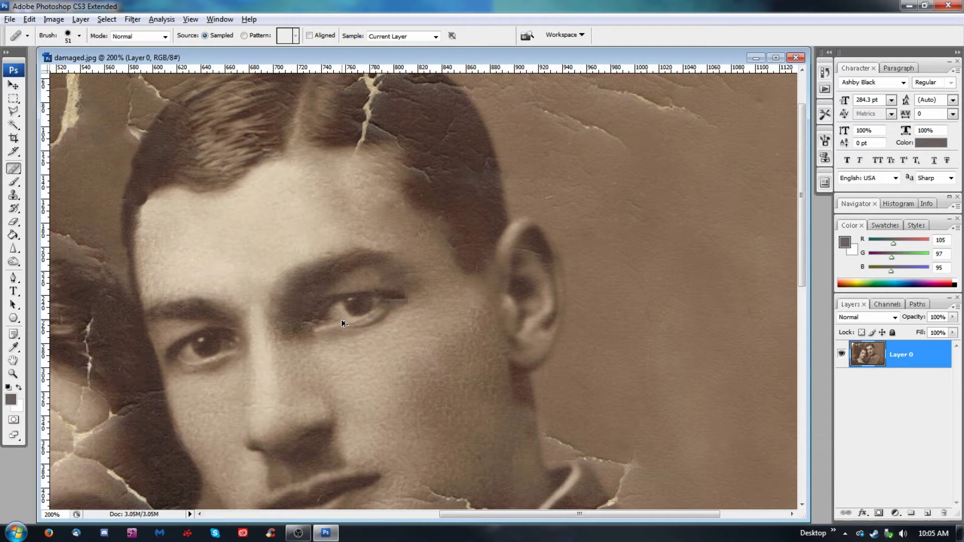
pyautogui.click(327, 217)
pyautogui.click(319, 198)
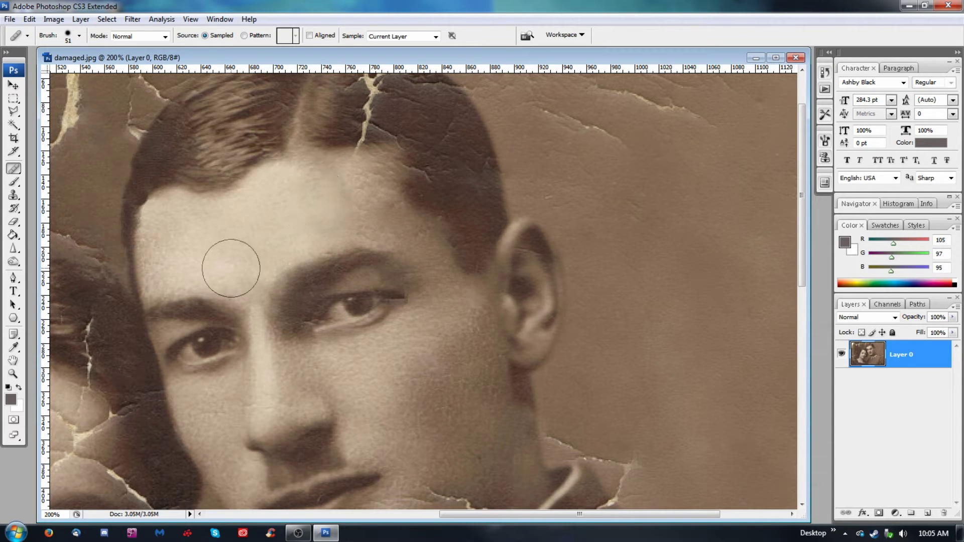
pyautogui.keyDown('alt'); pyautogui.click(252, 217); pyautogui.keyUp('alt')
pyautogui.click(308, 226)
# Heal the crack across the man's jaw and neck, between the lower cheek and the collar, with the 51 px Healing Brush
pyautogui.moveTo(445, 350)
pyautogui.mouseDown()
pyautogui.moveTo(522, 207)
pyautogui.moveTo(559, 211)
pyautogui.moveTo(477, 241)
pyautogui.moveTo(462, 182)
pyautogui.mouseUp()
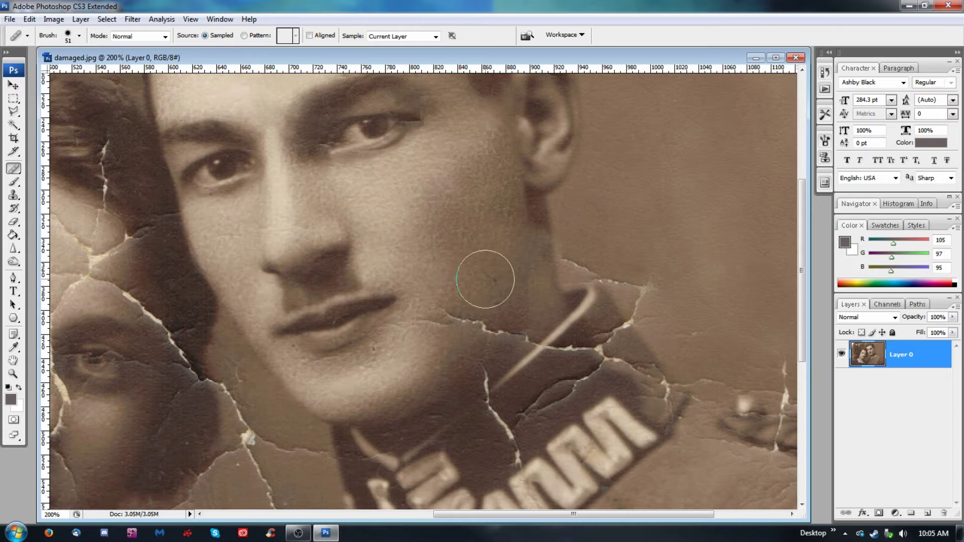
pyautogui.keyDown('alt'); pyautogui.click(510, 305); pyautogui.keyUp('alt')
pyautogui.click(493, 329)
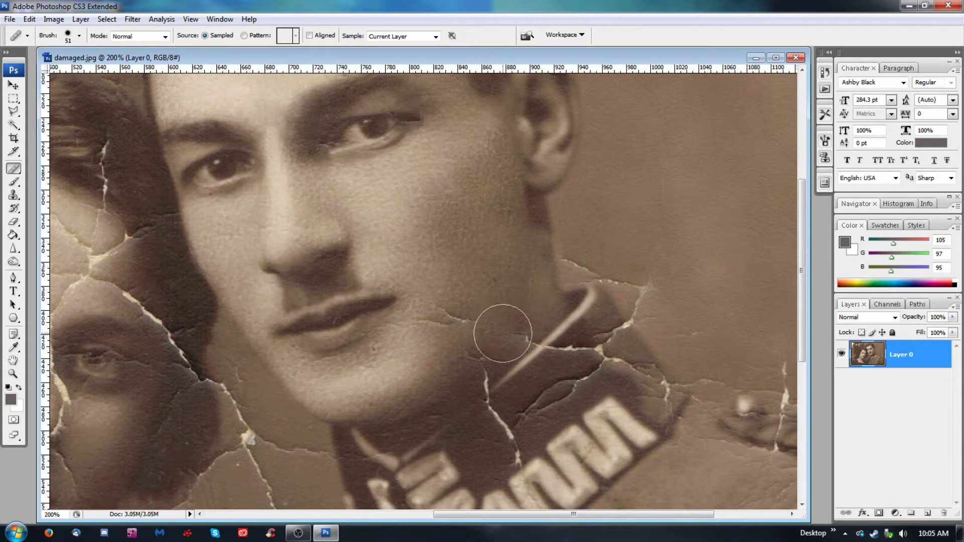
pyautogui.click(496, 335)
# Reduce the Healing Brush to 25 px and heal the crack's upper end at the lower tip of the collar's light edge
pyautogui.click(66, 35)
pyautogui.moveTo(49, 66); pyautogui.dragTo(34, 66)
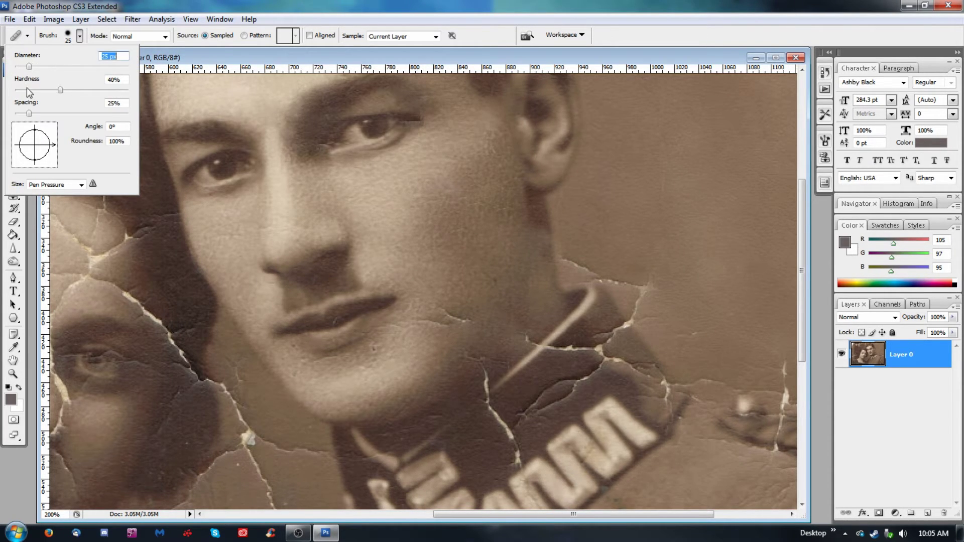
pyautogui.keyDown('alt'); pyautogui.click(459, 381); pyautogui.keyUp('alt')
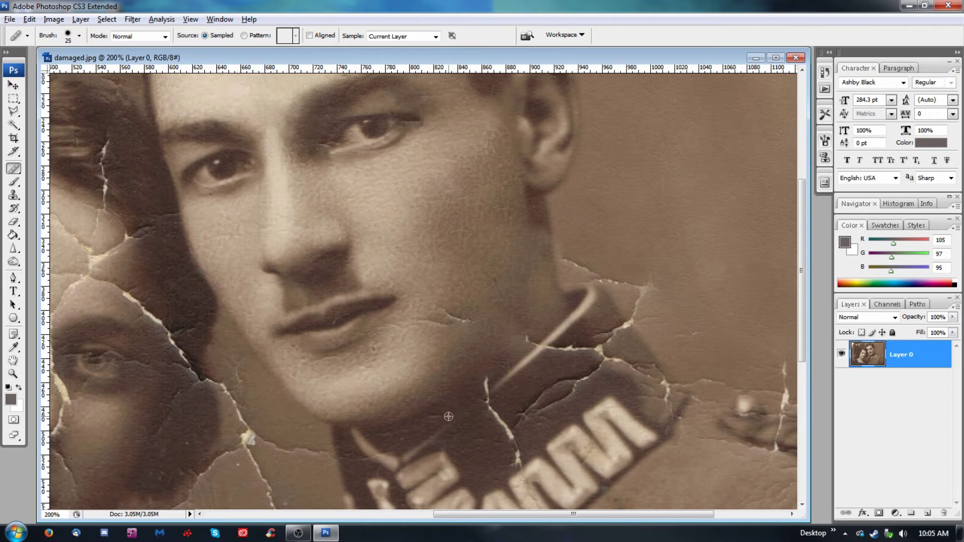
pyautogui.keyDown('alt'); pyautogui.click(507, 380); pyautogui.keyUp('alt')
pyautogui.click(493, 391)
pyautogui.press('alt')
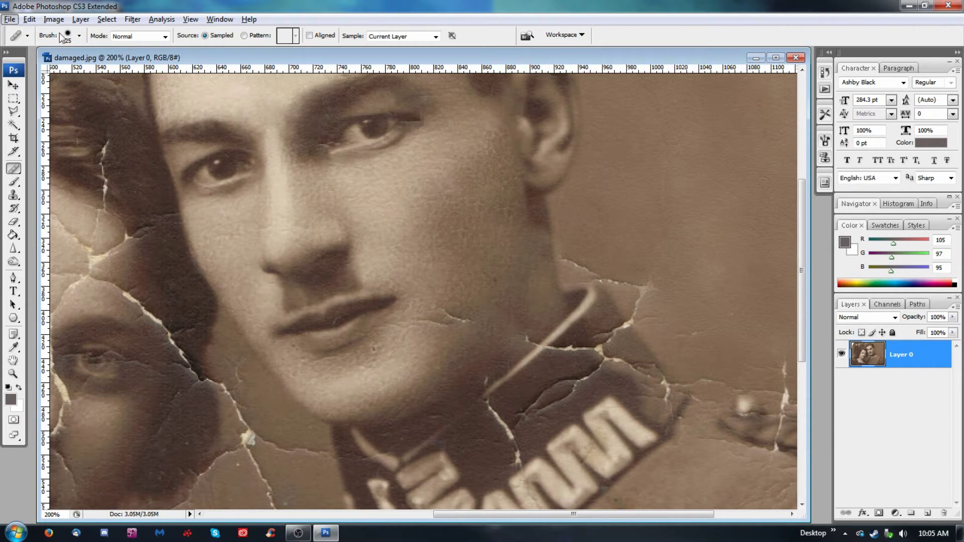
# Set the Healing Brush diameter to 14 px and sample the dark neck skin beside the collar tip
pyautogui.click(78, 36)
pyautogui.moveTo(23, 67); pyautogui.dragTo(21, 67)
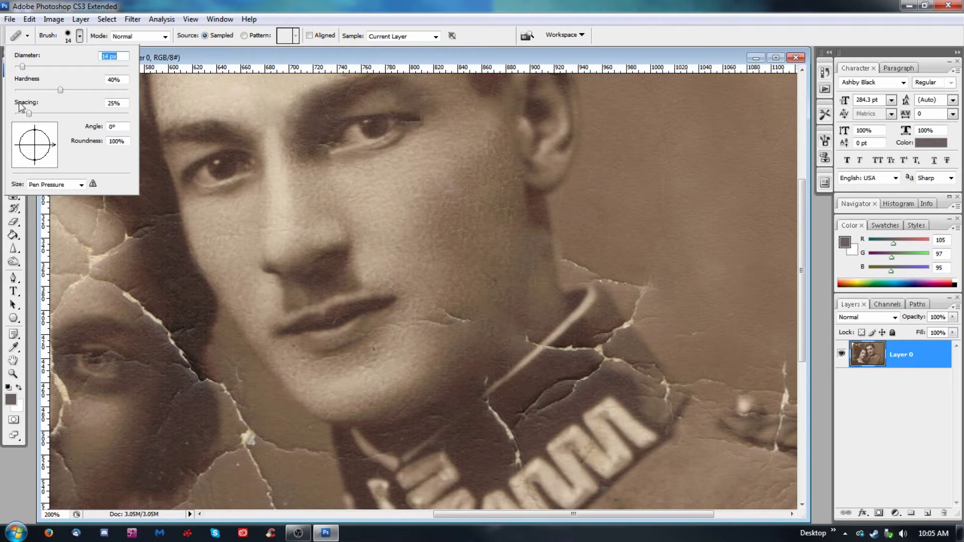
pyautogui.keyDown('alt'); pyautogui.click(468, 391); pyautogui.keyUp('alt')
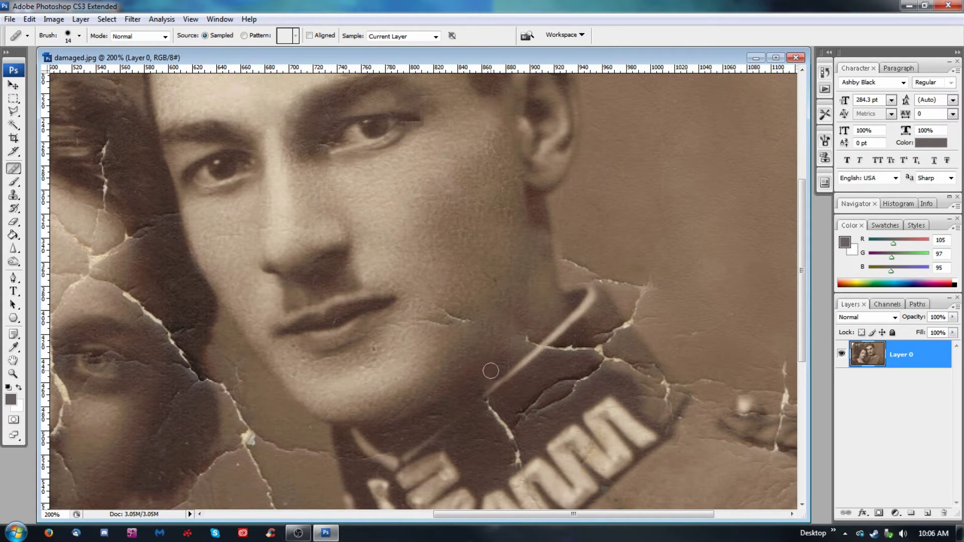
# Set the Clone Stamp to 16 px with 51% hardness and clone neck tone along the lower end of the collar's edge
pyautogui.click(13, 195)
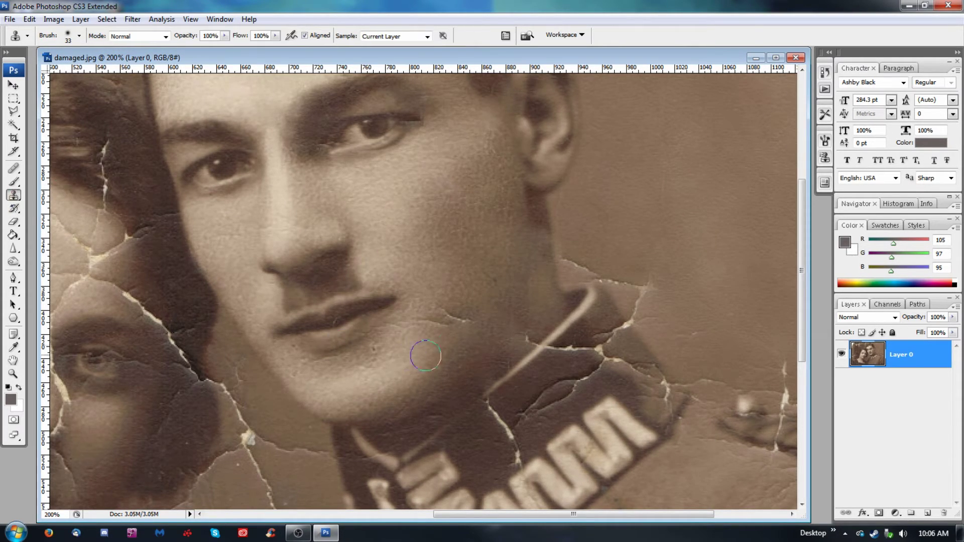
pyautogui.click(72, 40)
pyautogui.moveTo(34, 68); pyautogui.dragTo(24, 68)
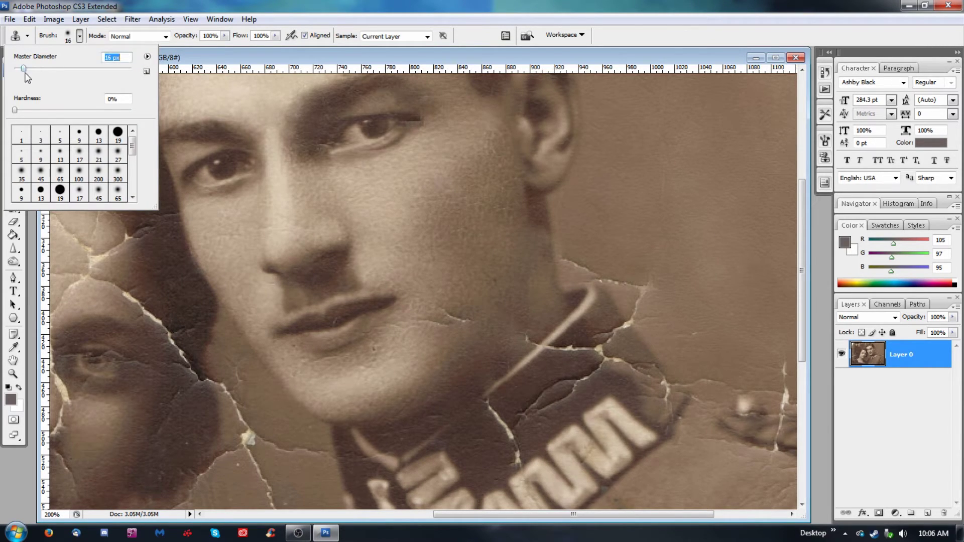
pyautogui.moveTo(19, 111); pyautogui.dragTo(53, 109)
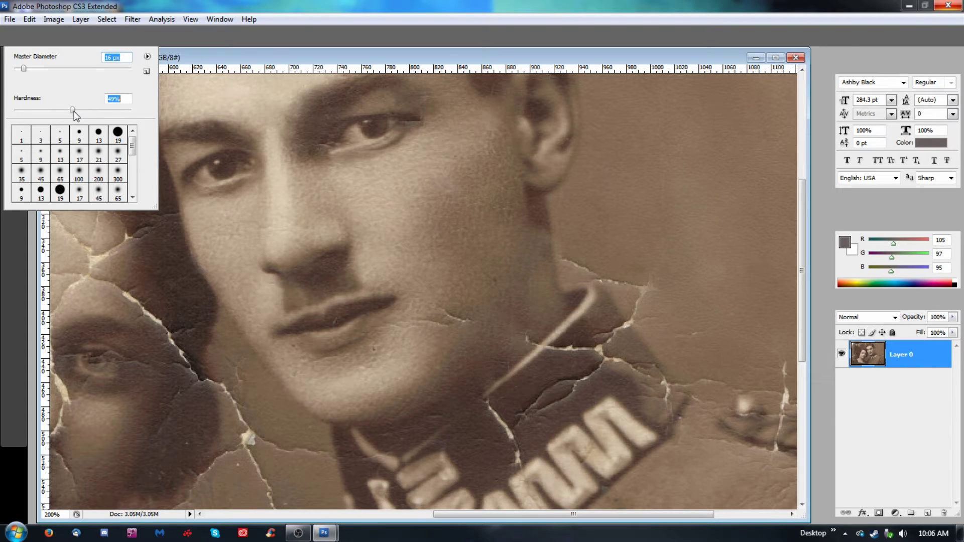
pyautogui.moveTo(73, 112); pyautogui.dragTo(75, 111)
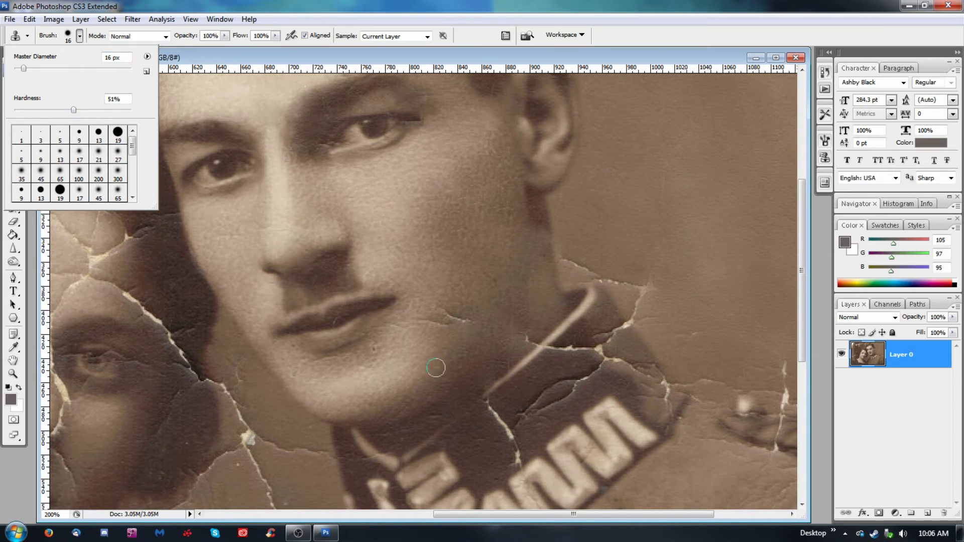
pyautogui.keyDown('alt'); pyautogui.click(494, 364); pyautogui.keyUp('alt')
pyautogui.moveTo(492, 374)
pyautogui.mouseDown()
pyautogui.moveTo(476, 390)
pyautogui.moveTo(484, 380)
pyautogui.mouseUp()
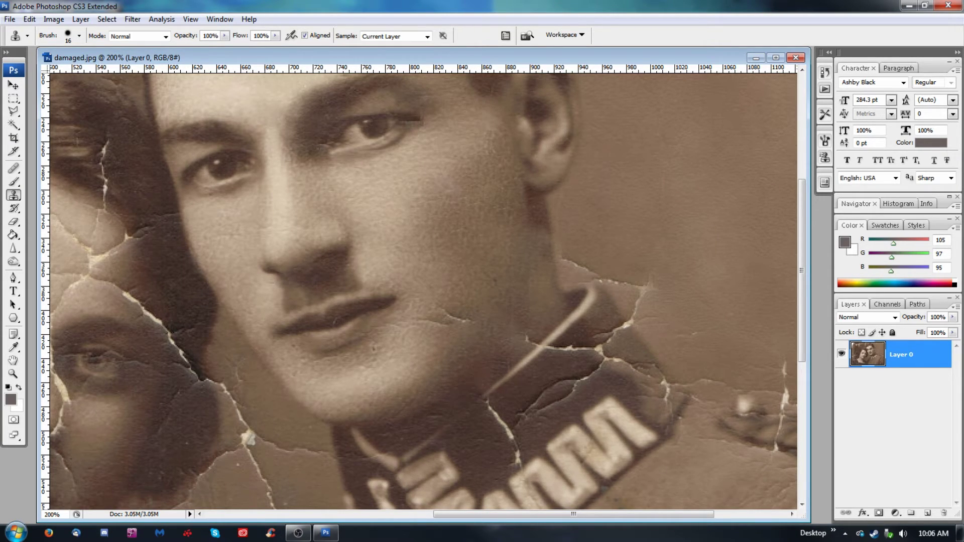
pyautogui.keyDown('alt'); pyautogui.click(468, 393); pyautogui.keyUp('alt')
pyautogui.click(13, 169)
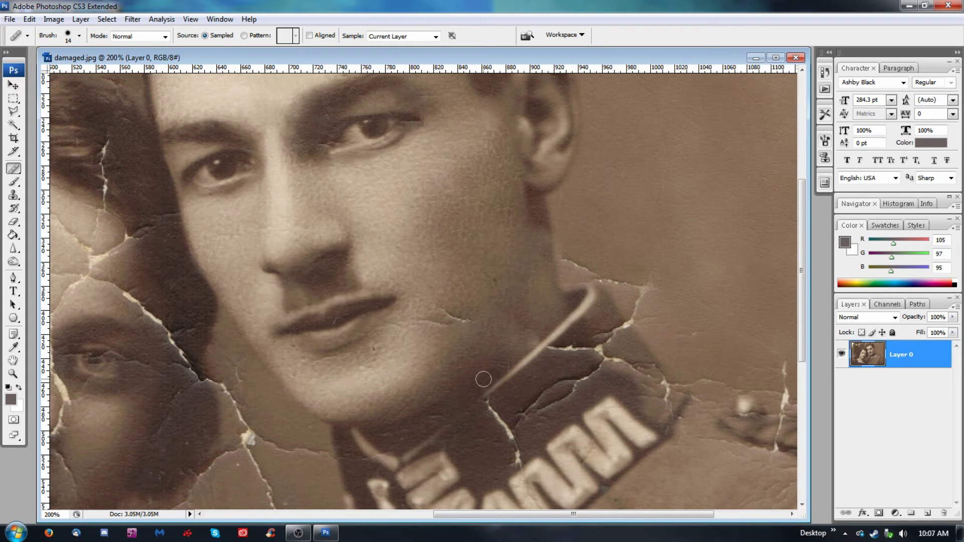
# Clean the neck side of the collar's light edge where the crack meets it, using the Clone Stamp and the Healing Brush
pyautogui.click(13, 195)
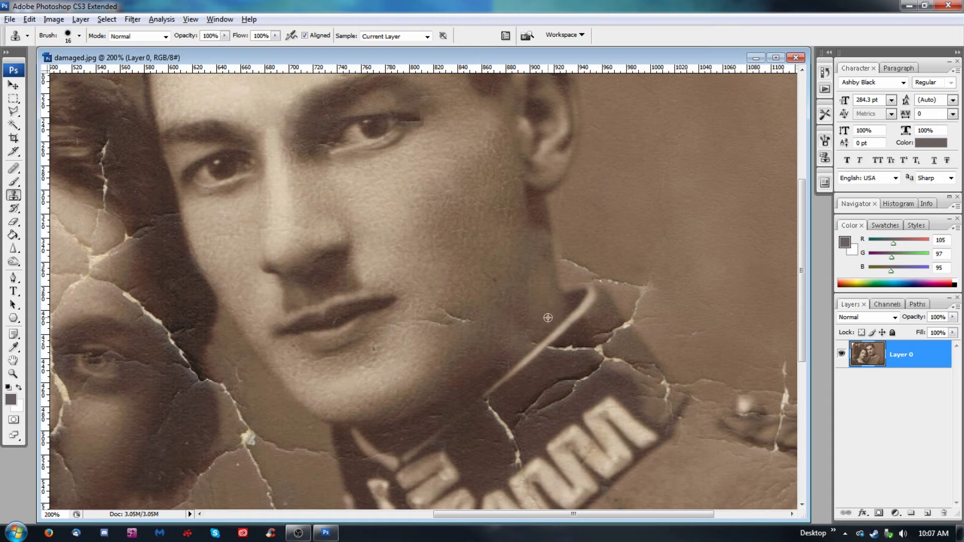
pyautogui.moveTo(531, 338); pyautogui.dragTo(527, 340)
pyautogui.keyDown('alt'); pyautogui.click(482, 370); pyautogui.keyUp('alt')
pyautogui.moveTo(504, 354)
pyautogui.mouseDown()
pyautogui.moveTo(499, 349)
pyautogui.moveTo(507, 351)
pyautogui.mouseUp()
pyautogui.press('alt')
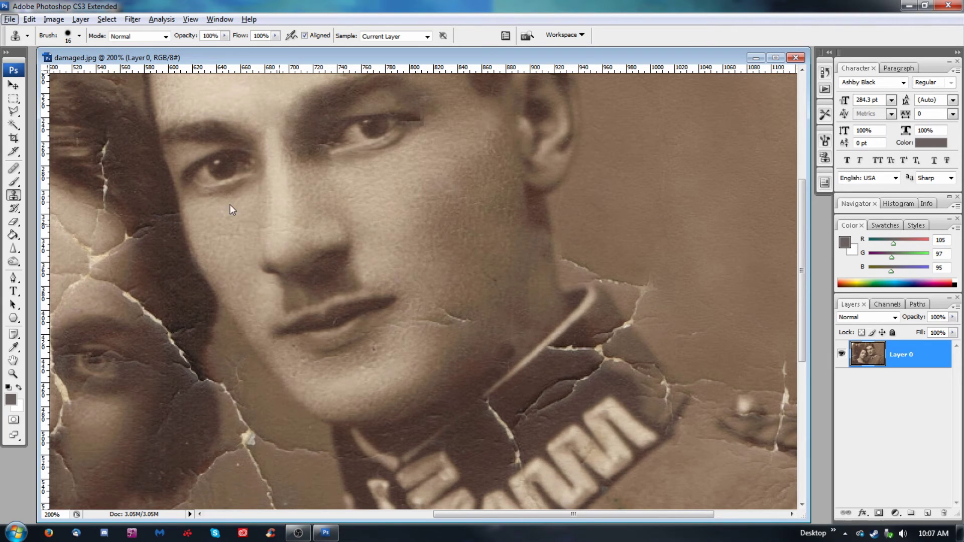
pyautogui.click(14, 168)
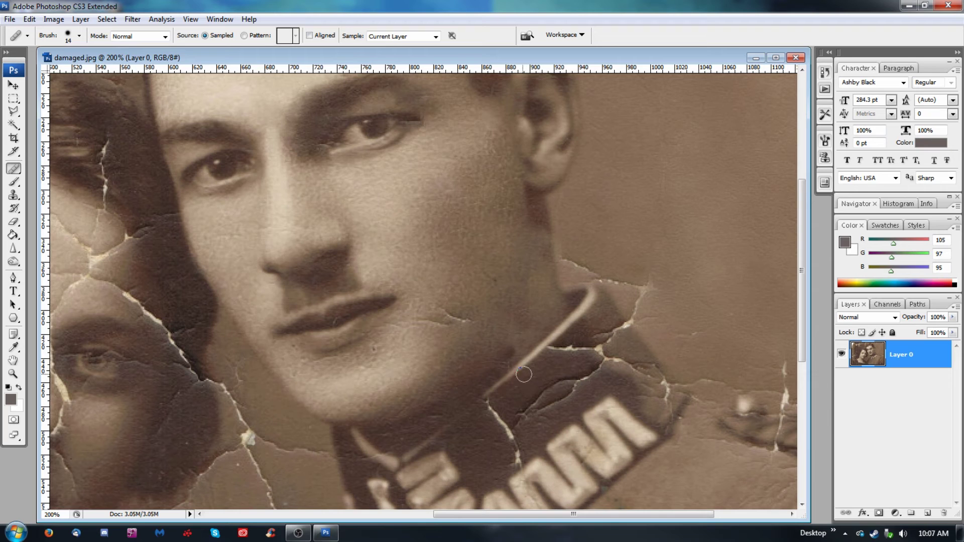
pyautogui.moveTo(511, 359); pyautogui.dragTo(525, 346)
# Heal the remaining crack on the man's lower cheek beside the mouth with the 14 px Healing Brush
pyautogui.keyDown('alt'); pyautogui.click(441, 339); pyautogui.keyUp('alt')
pyautogui.click(457, 325)
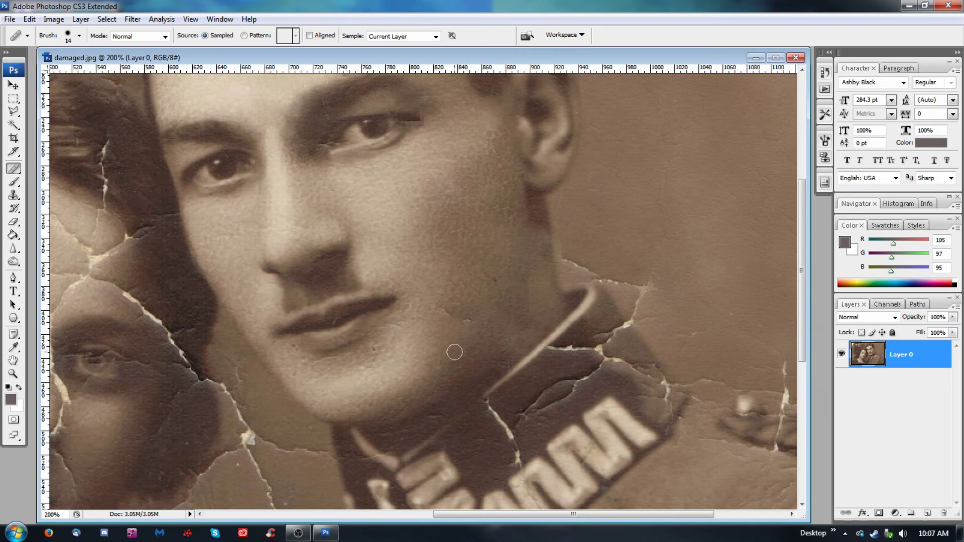
pyautogui.keyDown('alt'); pyautogui.click(473, 293); pyautogui.keyUp('alt')
pyautogui.click(467, 318)
pyautogui.moveTo(454, 317); pyautogui.dragTo(439, 306)
# Heal the small marks on the man's cheek beside the nose, below the eye nearer the woman
pyautogui.keyDown('alt'); pyautogui.click(324, 325); pyautogui.keyUp('alt')
pyautogui.moveTo(433, 330); pyautogui.dragTo(511, 377)
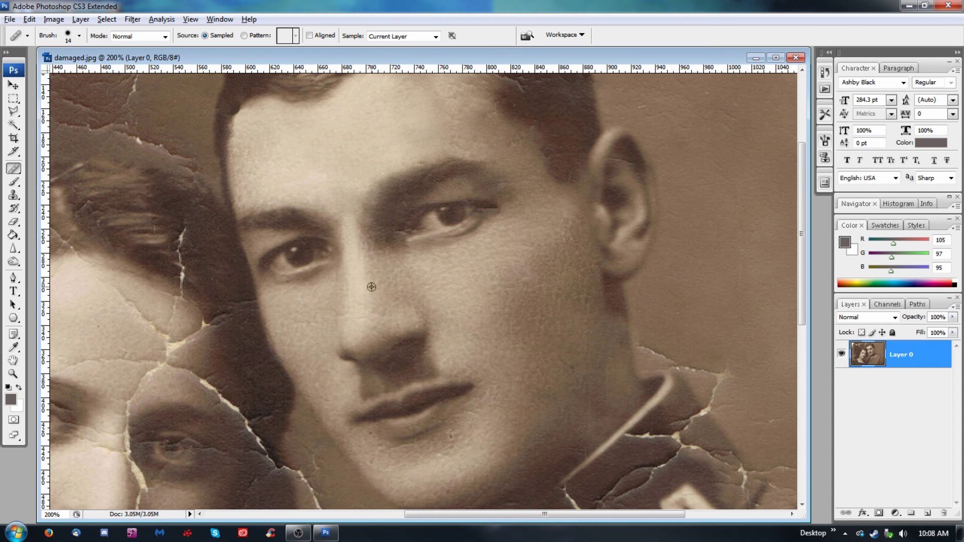
pyautogui.keyDown('alt'); pyautogui.click(343, 286); pyautogui.keyUp('alt')
pyautogui.click(343, 315)
pyautogui.moveTo(318, 323); pyautogui.dragTo(310, 331)
pyautogui.moveTo(512, 263); pyautogui.dragTo(472, 495)
pyautogui.moveTo(320, 367); pyautogui.dragTo(550, 190)
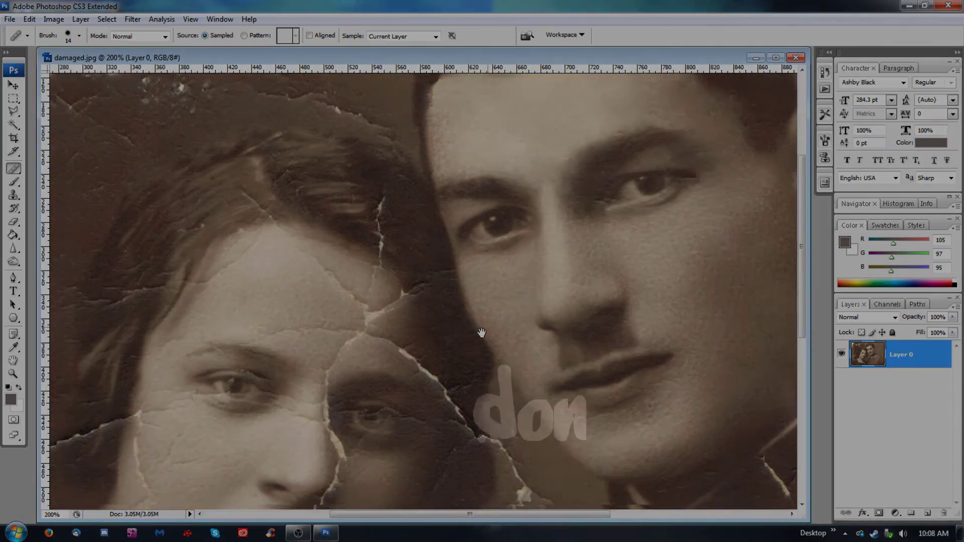